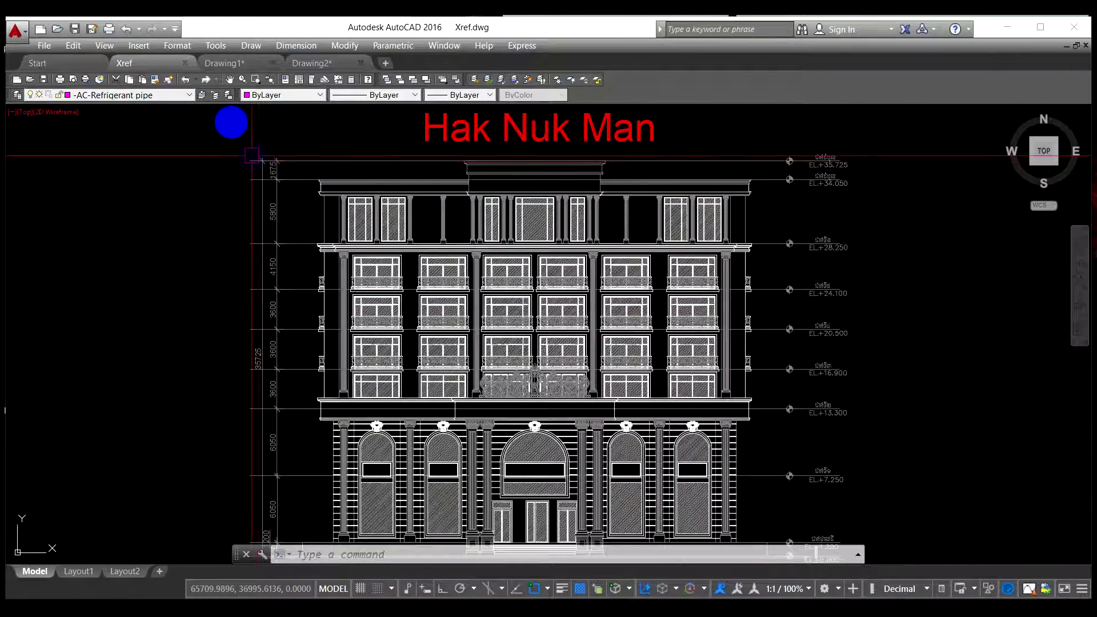
Step: Switch to the empty Drawing1 and open its External References palette
{"action": "mouse_move", "coordinate": [323, 69]}
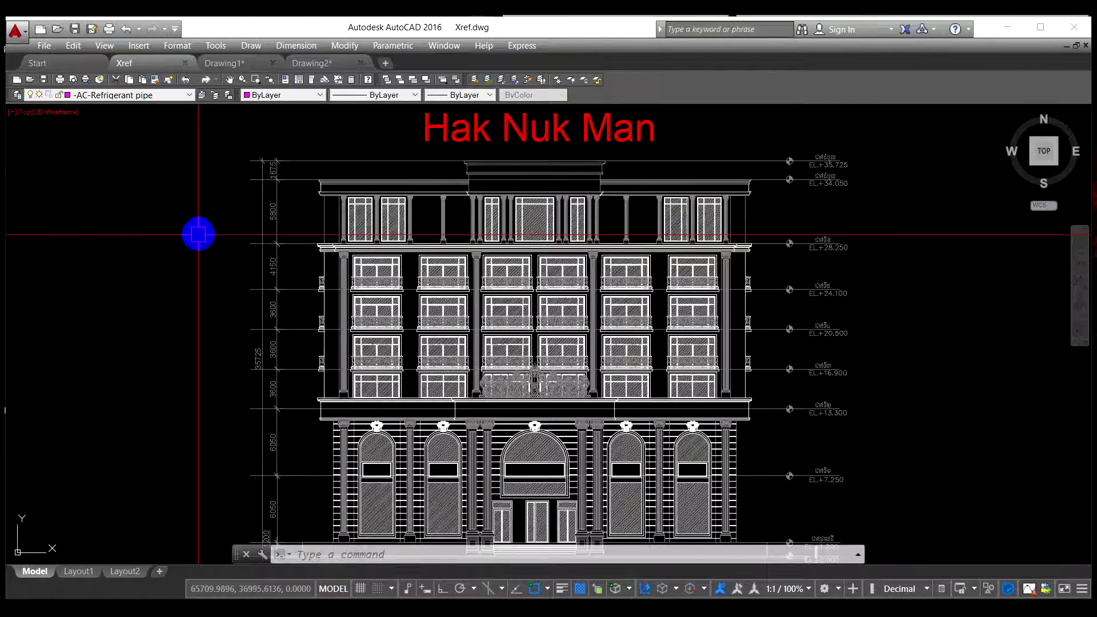
{"action": "left_click", "coordinate": [224, 69]}
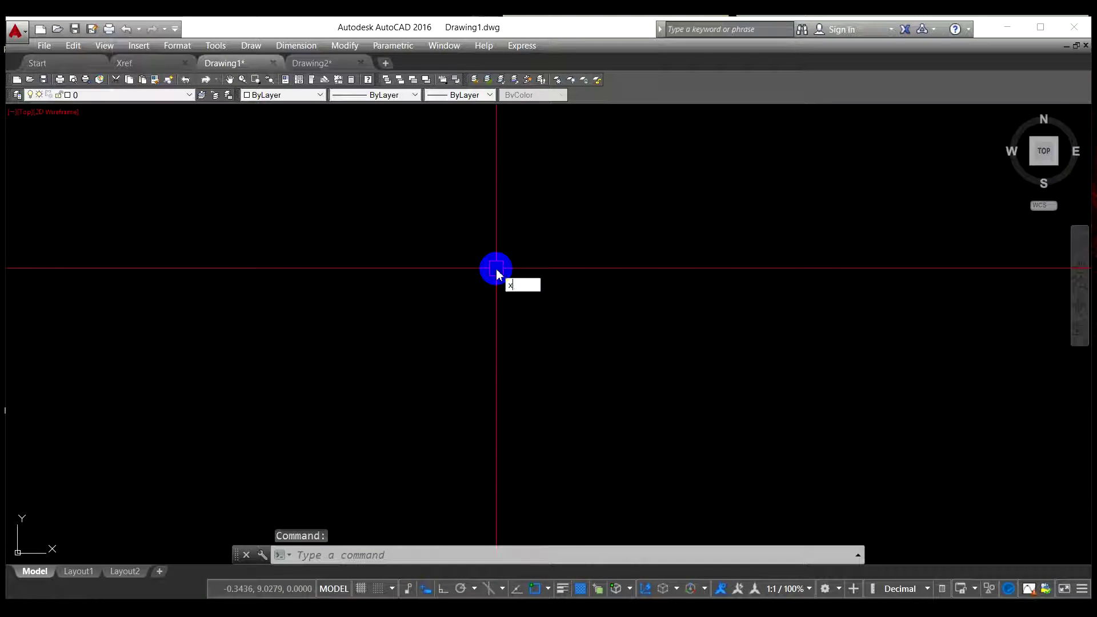
{"action": "type", "text": "rf"}
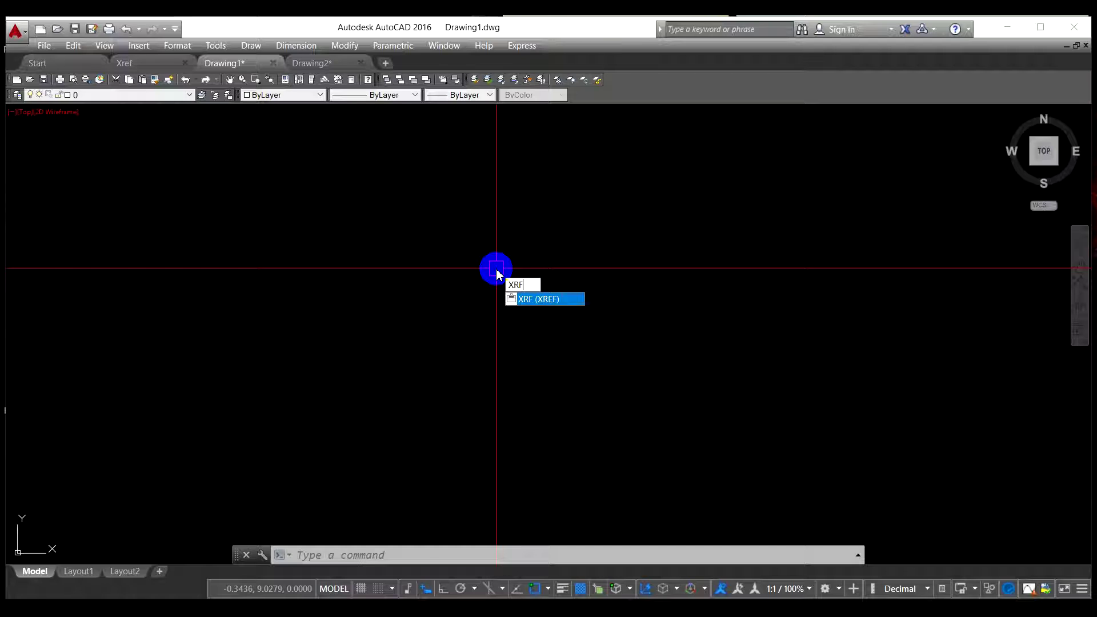
{"action": "key", "text": "Return"}
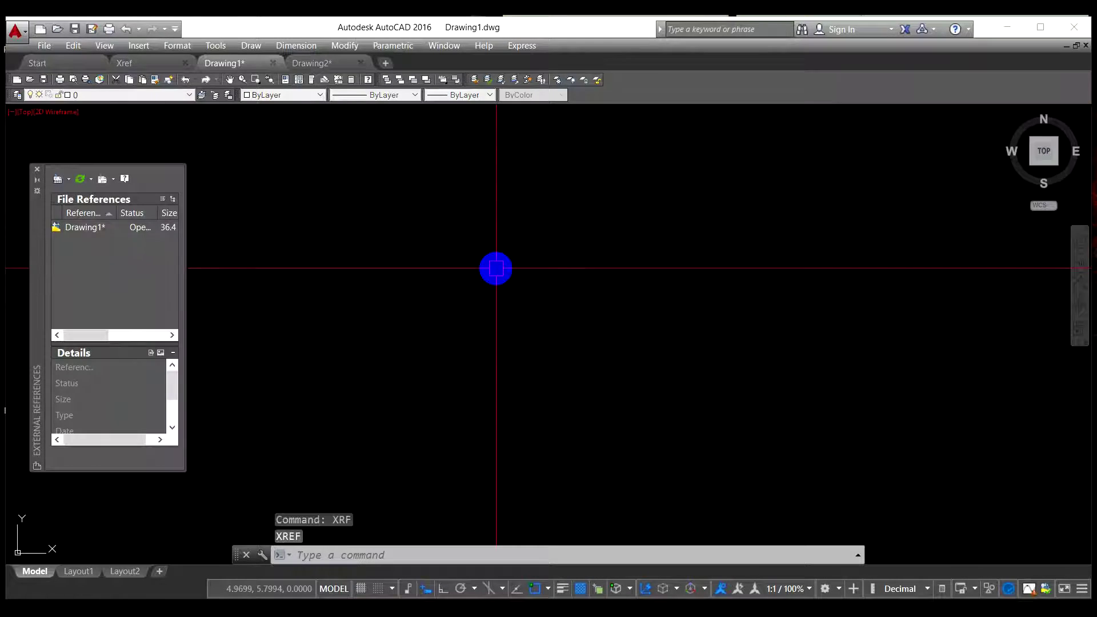
Step: Attach Xref.dwg into Drawing1 at default scale 1, place it, and zoom to extents
{"action": "left_click", "coordinate": [58, 180]}
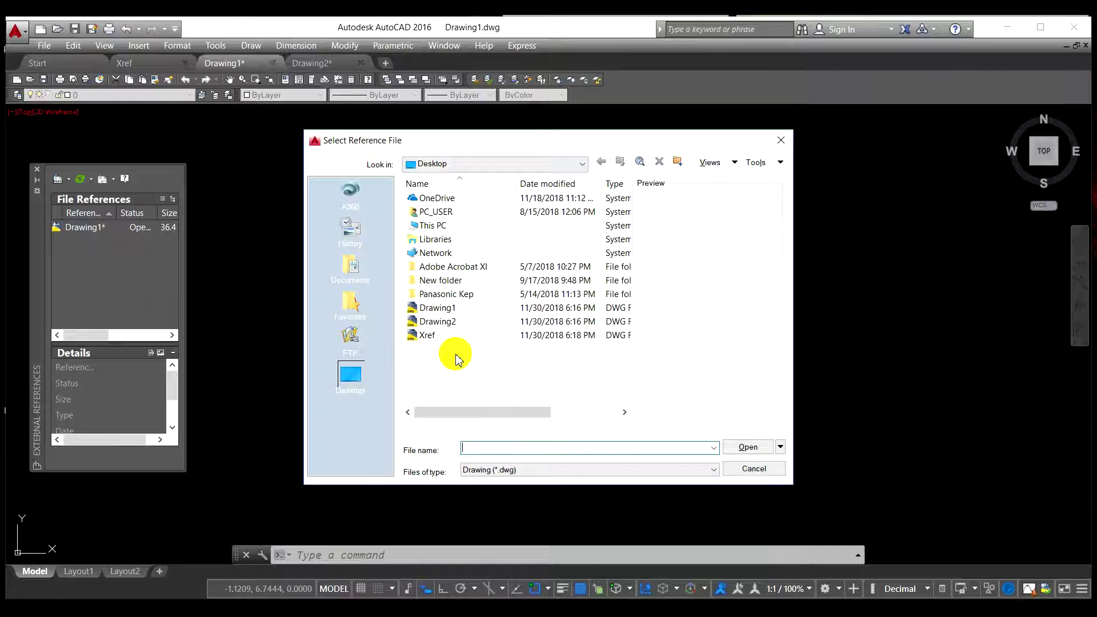
{"action": "left_click", "coordinate": [428, 335]}
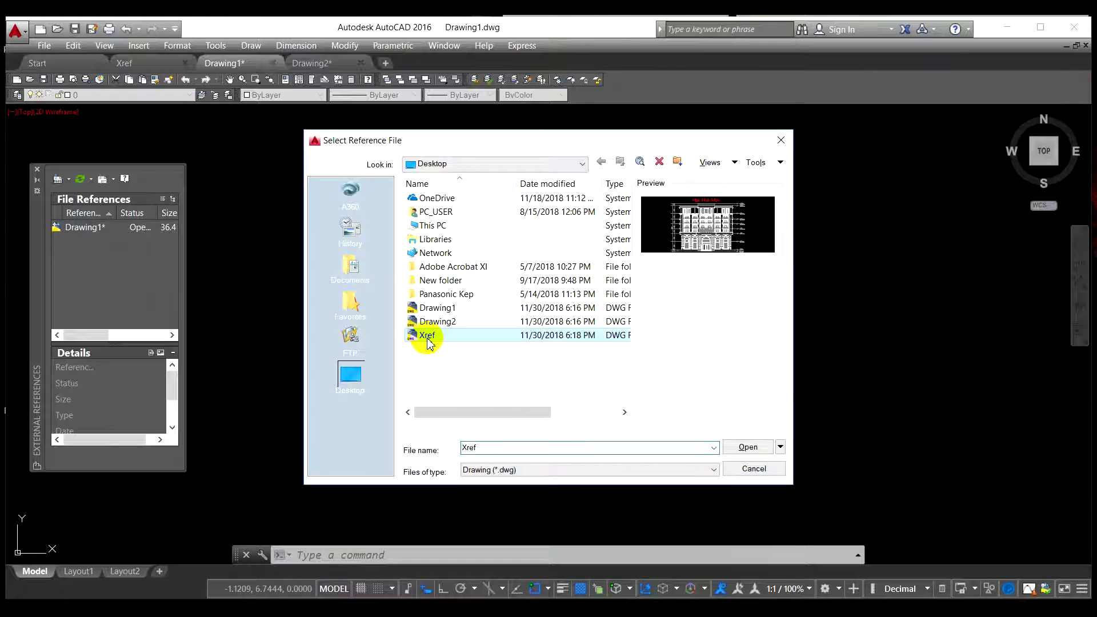
{"action": "left_click", "coordinate": [750, 446]}
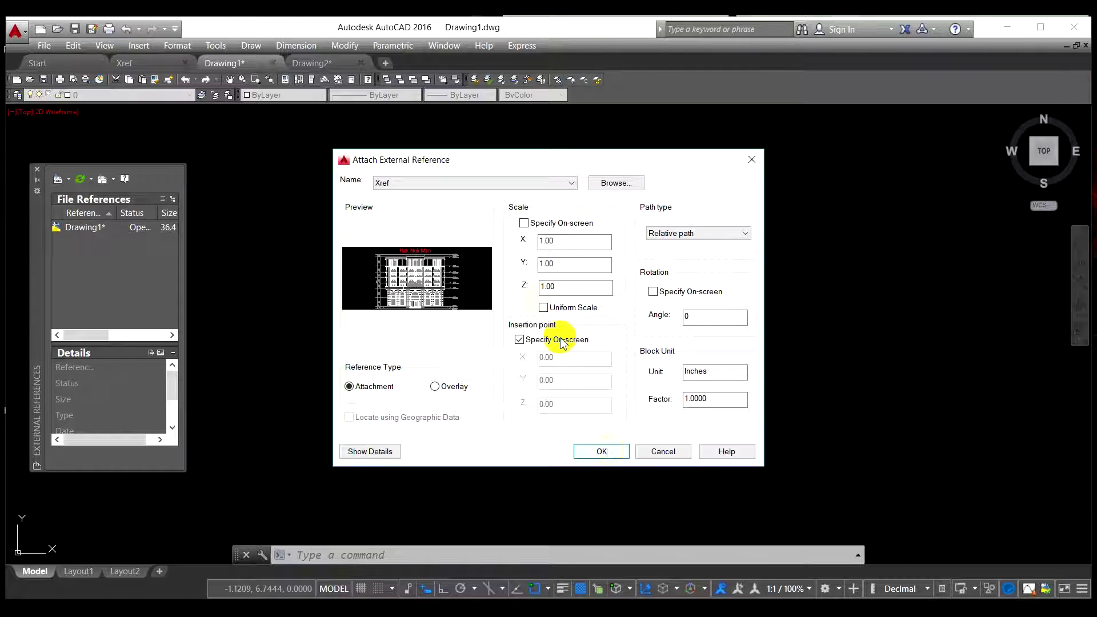
{"action": "left_click", "coordinate": [603, 453]}
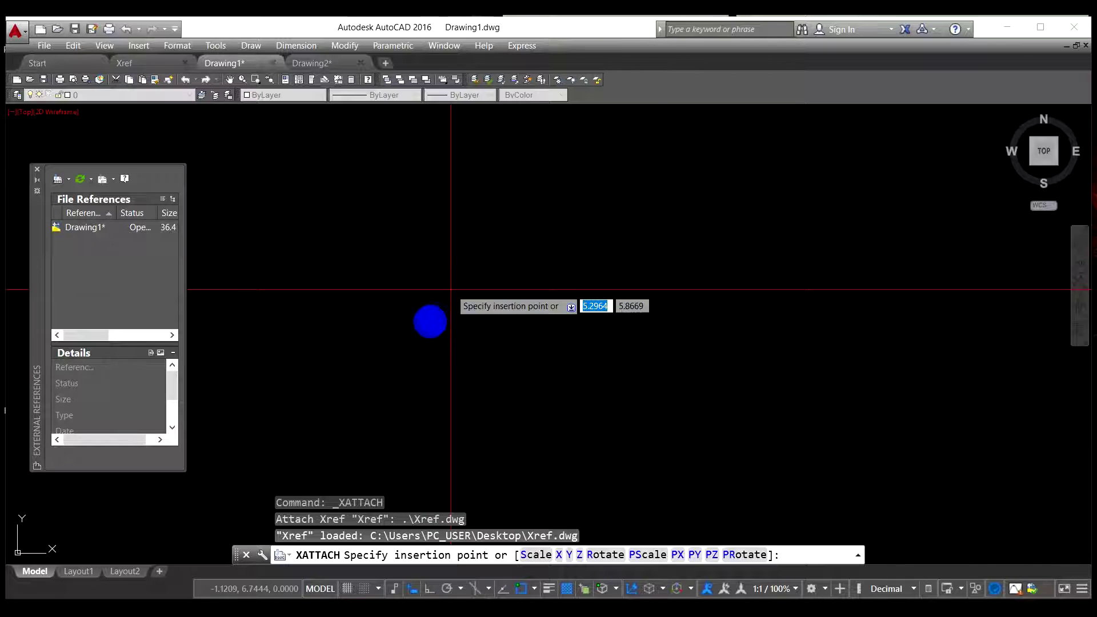
{"action": "left_click", "coordinate": [422, 326]}
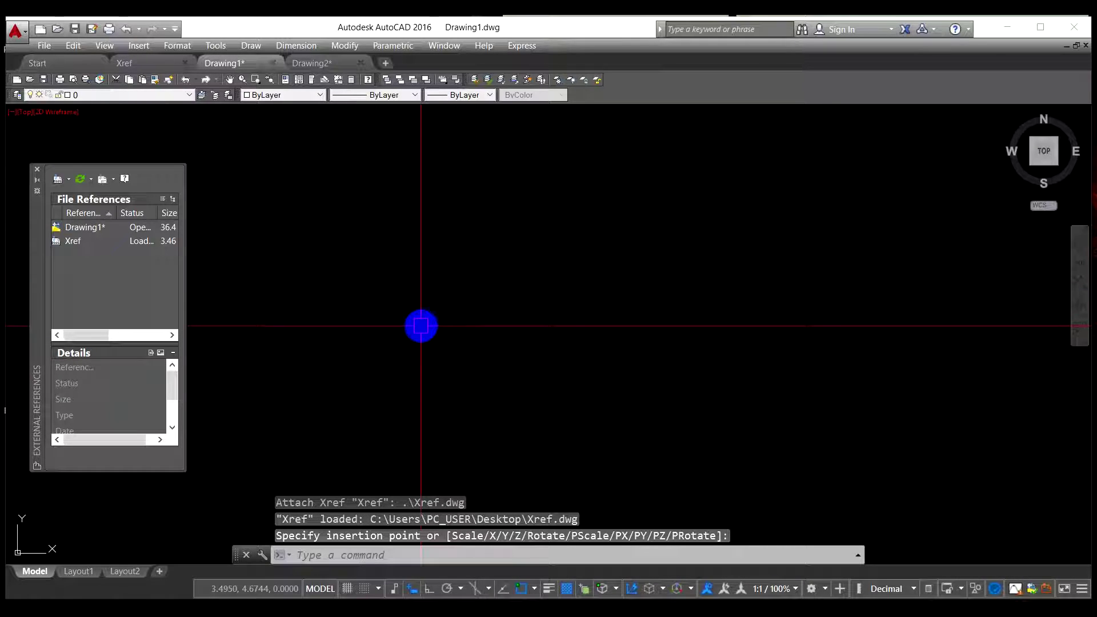
{"action": "middle_click", "coordinate": [444, 309]}
{"action": "middle_click", "coordinate": [443, 309]}
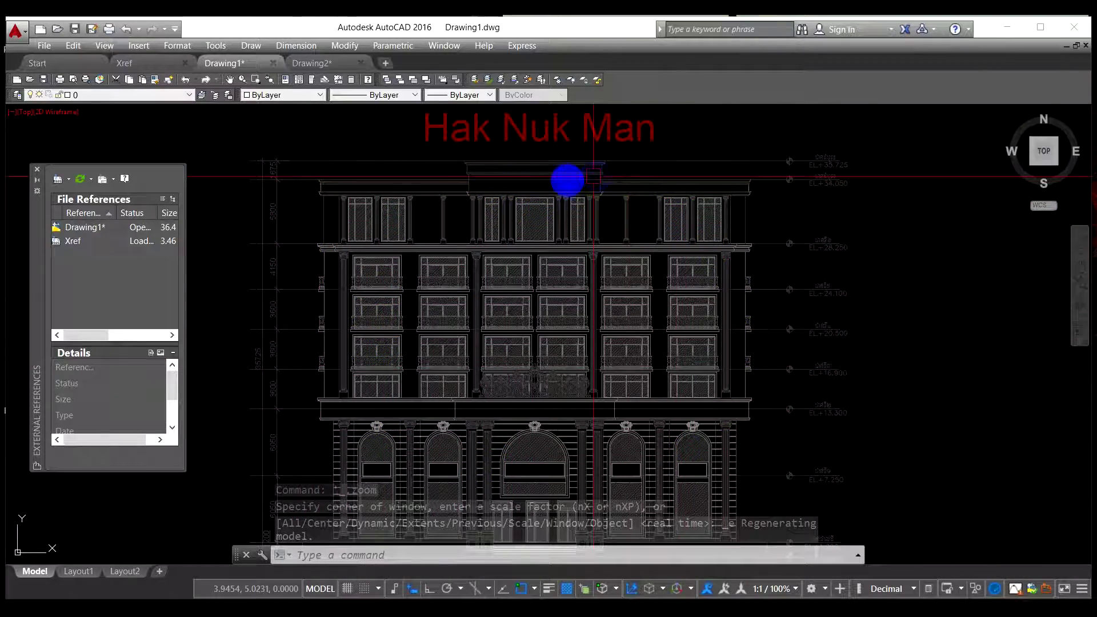
{"action": "left_click", "coordinate": [312, 64]}
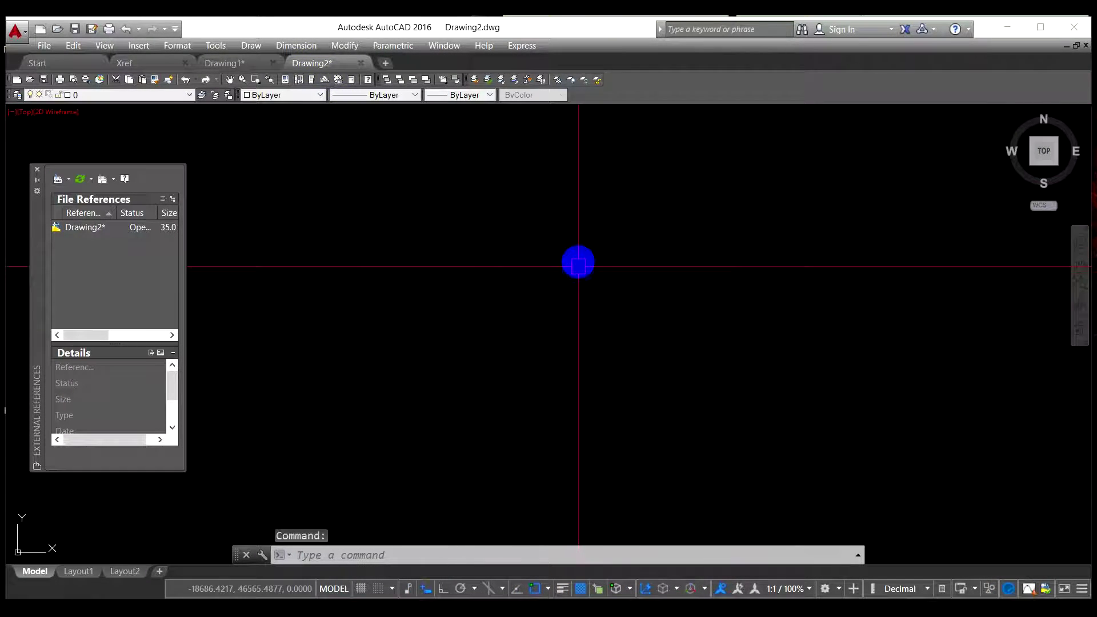
Step: Attach Xref.dwg into Drawing2 with default settings and zoom to the full elevation
{"action": "left_click", "coordinate": [58, 179]}
{"action": "double_click", "coordinate": [428, 336]}
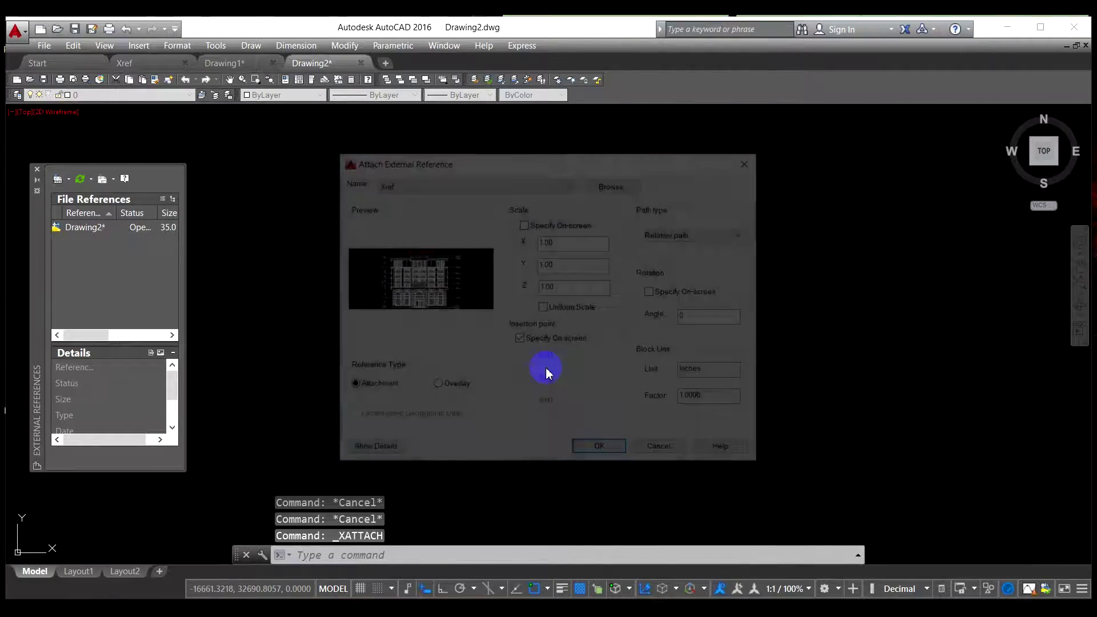
{"action": "left_click", "coordinate": [600, 446]}
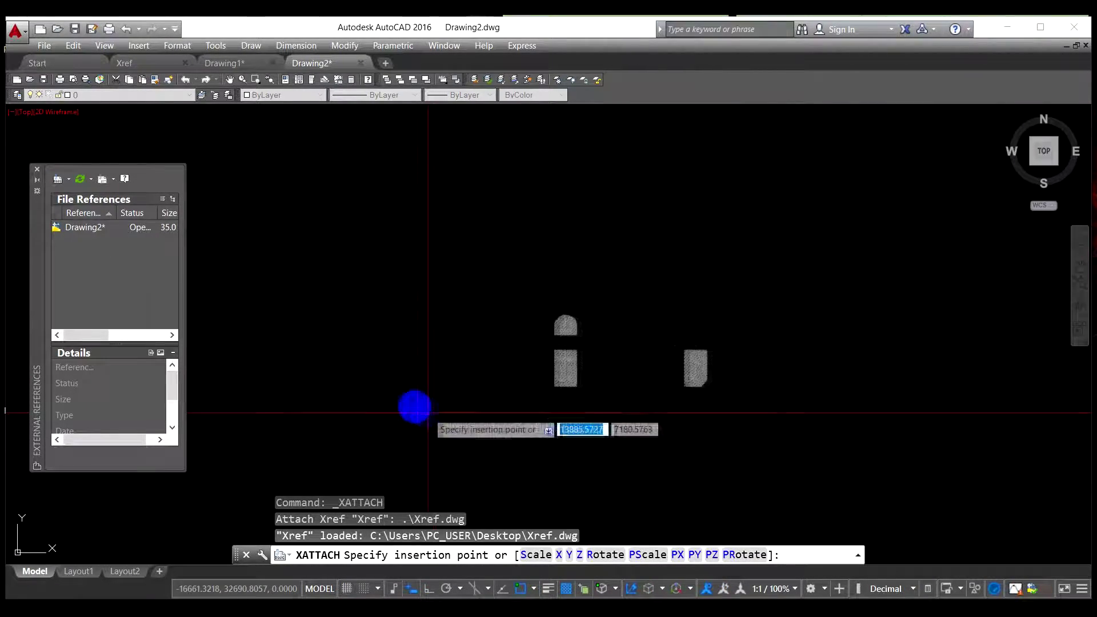
{"action": "left_click", "coordinate": [360, 367]}
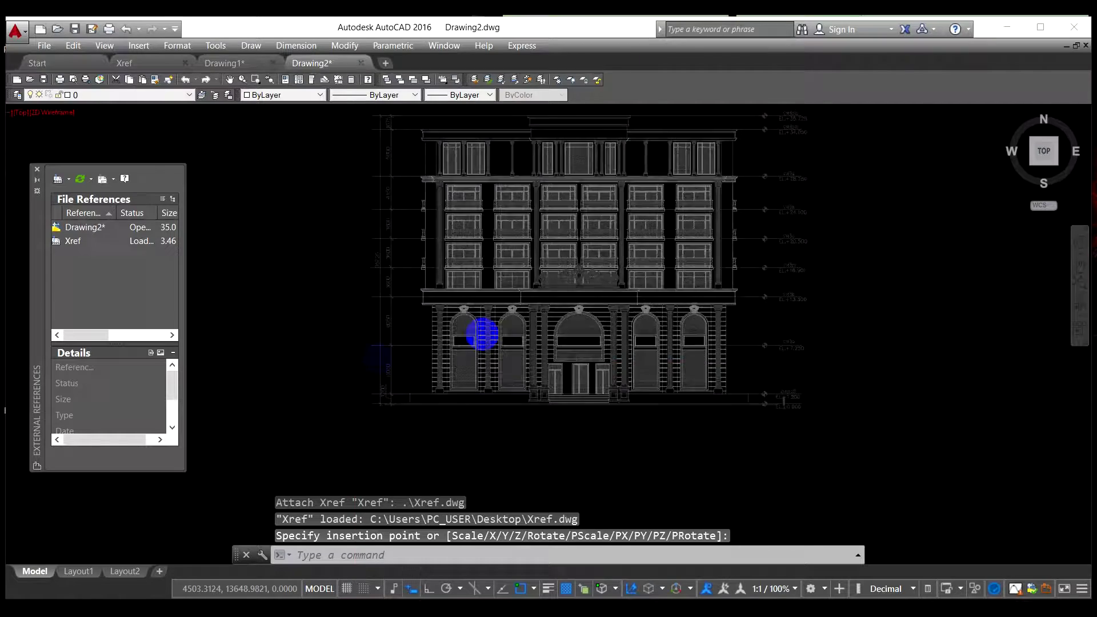
{"action": "middle_click", "coordinate": [760, 264]}
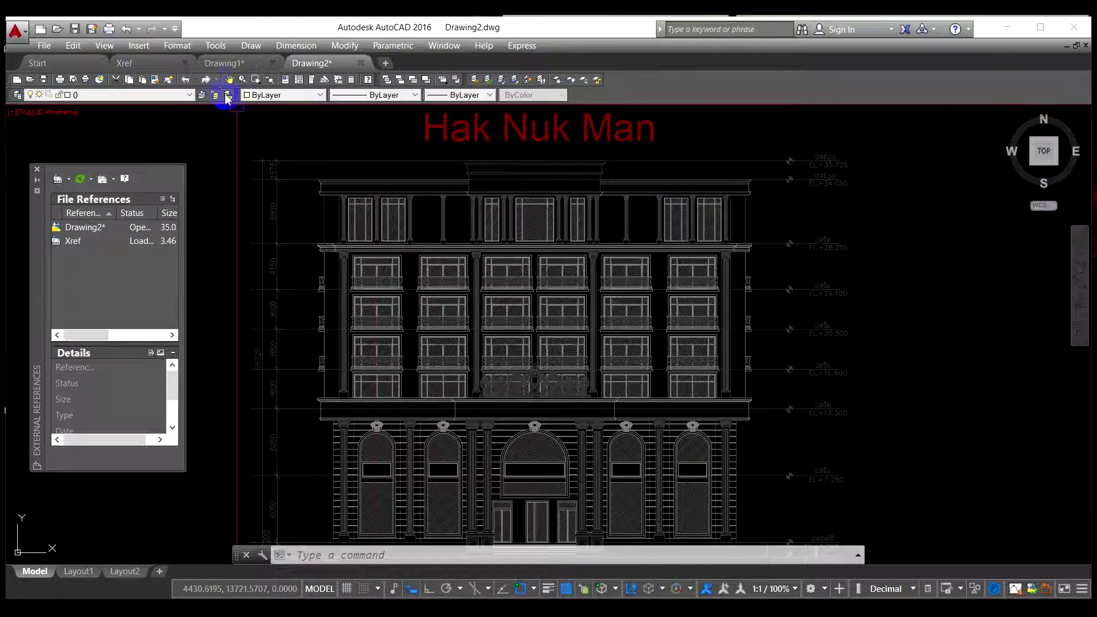
Step: Draw two crossing diagonal polylines over the elevation in Drawing2
{"action": "left_click", "coordinate": [226, 63]}
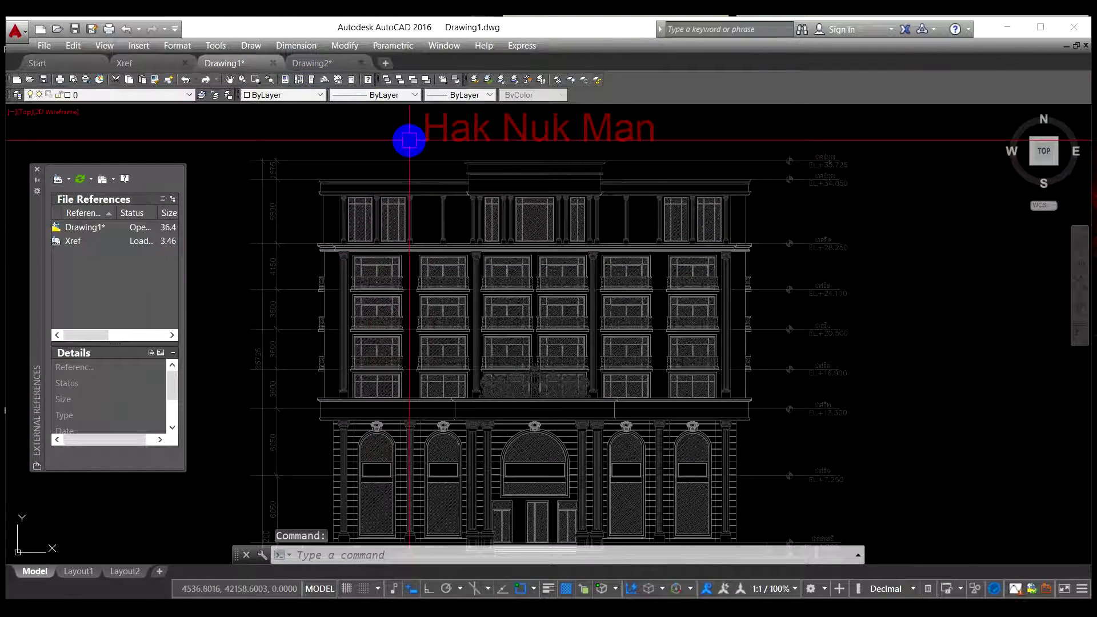
{"action": "left_click", "coordinate": [312, 62]}
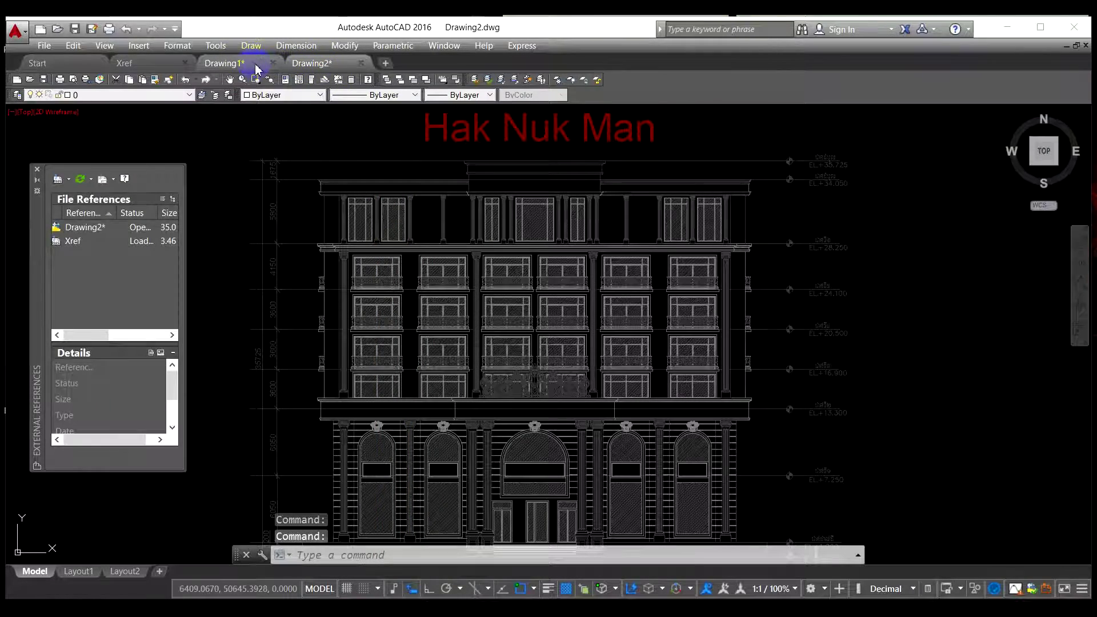
{"action": "mouse_move", "coordinate": [260, 68]}
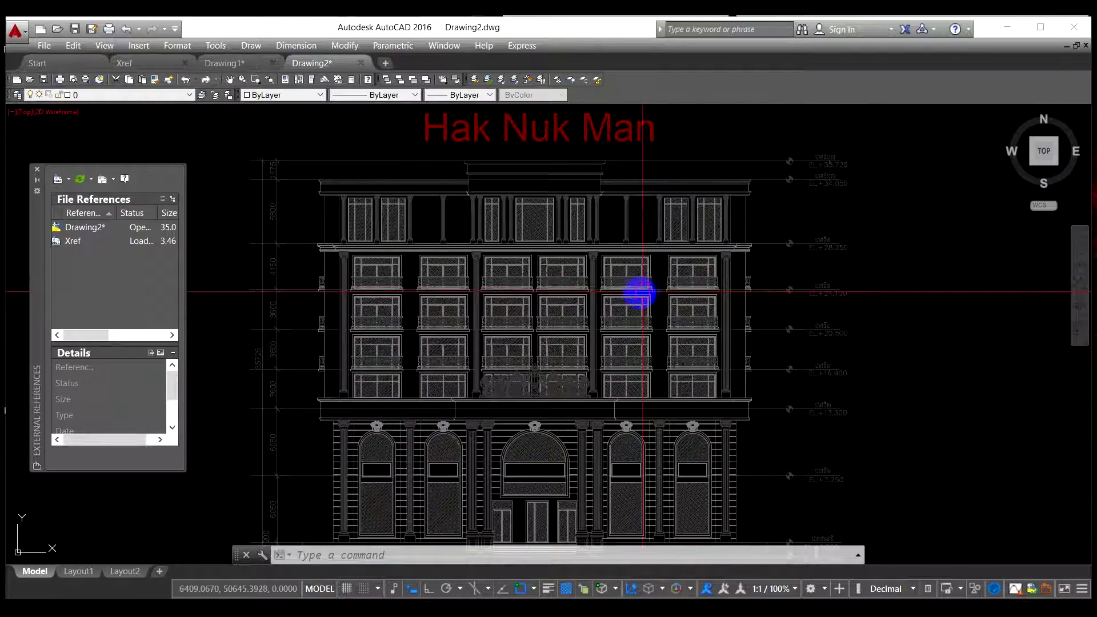
{"action": "type", "text": "pl"}
{"action": "key", "text": "Return"}
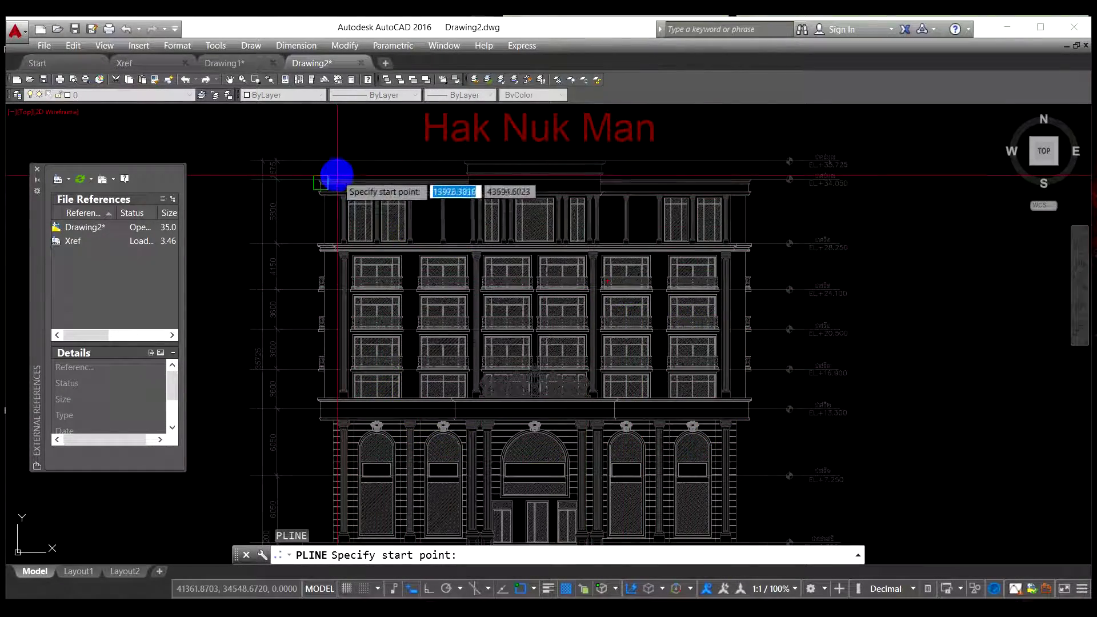
{"action": "left_click", "coordinate": [250, 160]}
{"action": "left_click", "coordinate": [912, 467]}
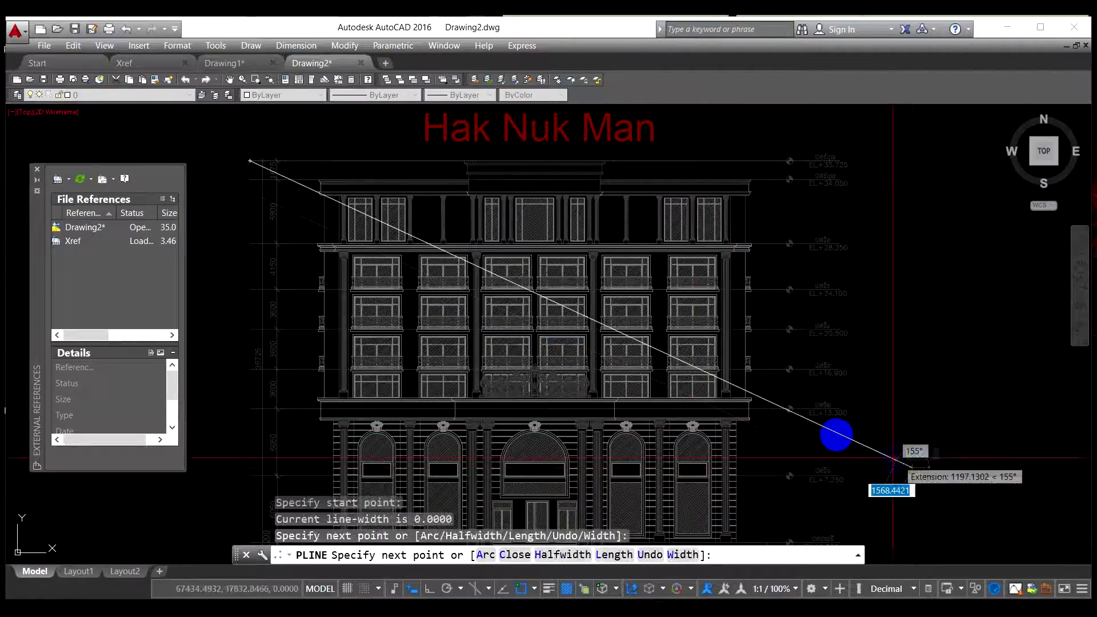
{"action": "key", "text": "Escape"}
{"action": "key", "text": "Return"}
{"action": "left_click", "coordinate": [219, 405]}
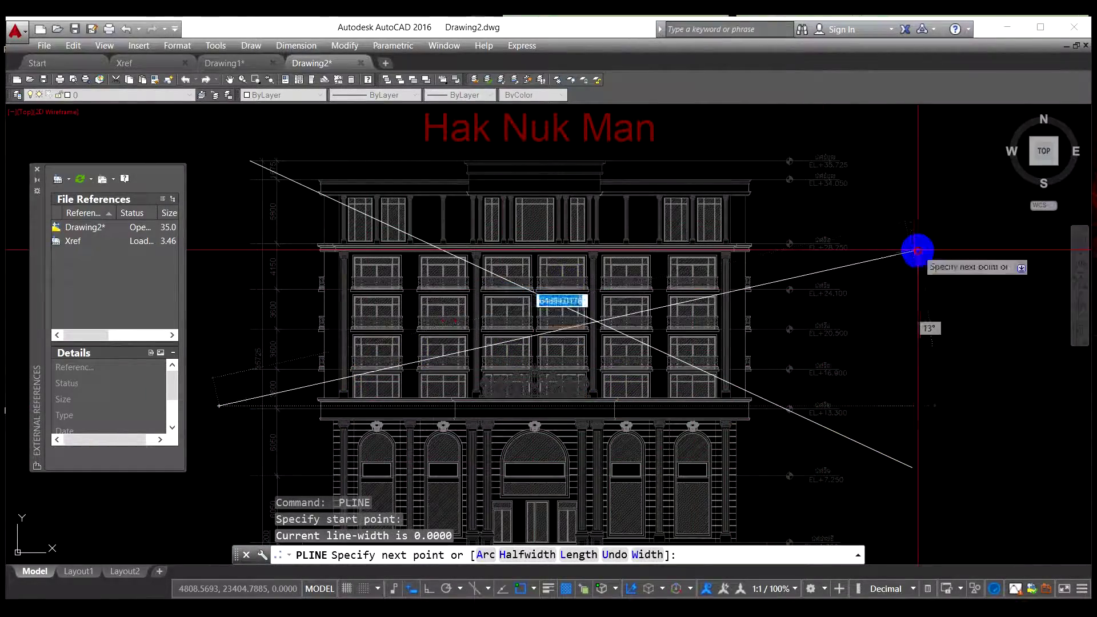
Step: Draw a rectangle around the upper floors of the elevation in Drawing1
{"action": "left_click", "coordinate": [246, 63]}
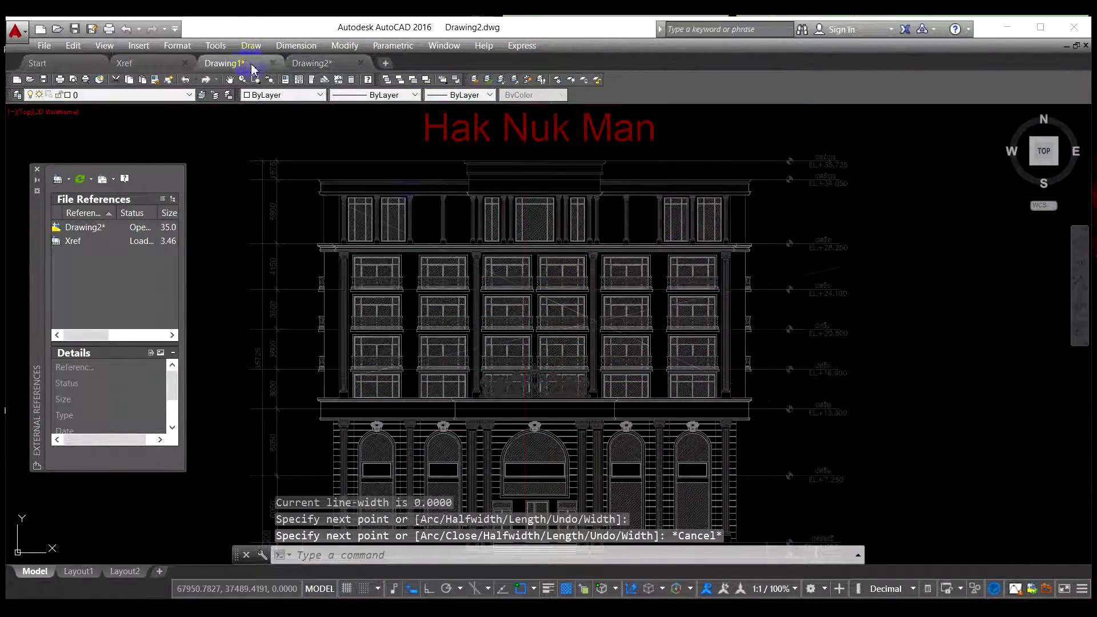
{"action": "type", "text": "rec"}
{"action": "key", "text": "Return"}
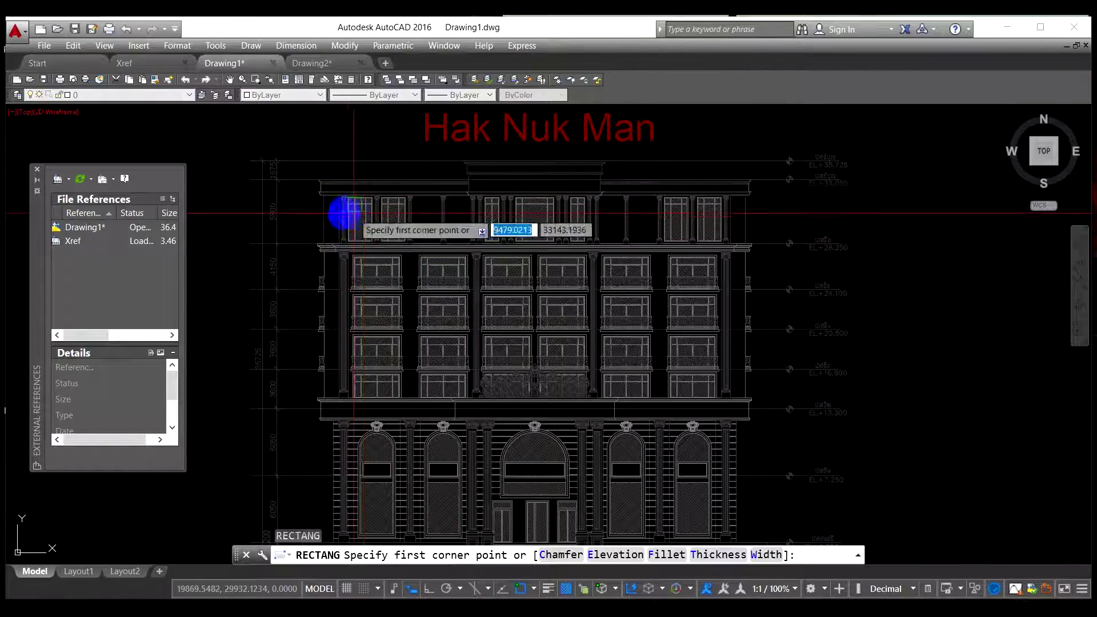
{"action": "left_click", "coordinate": [296, 209]}
{"action": "left_click", "coordinate": [772, 391]}
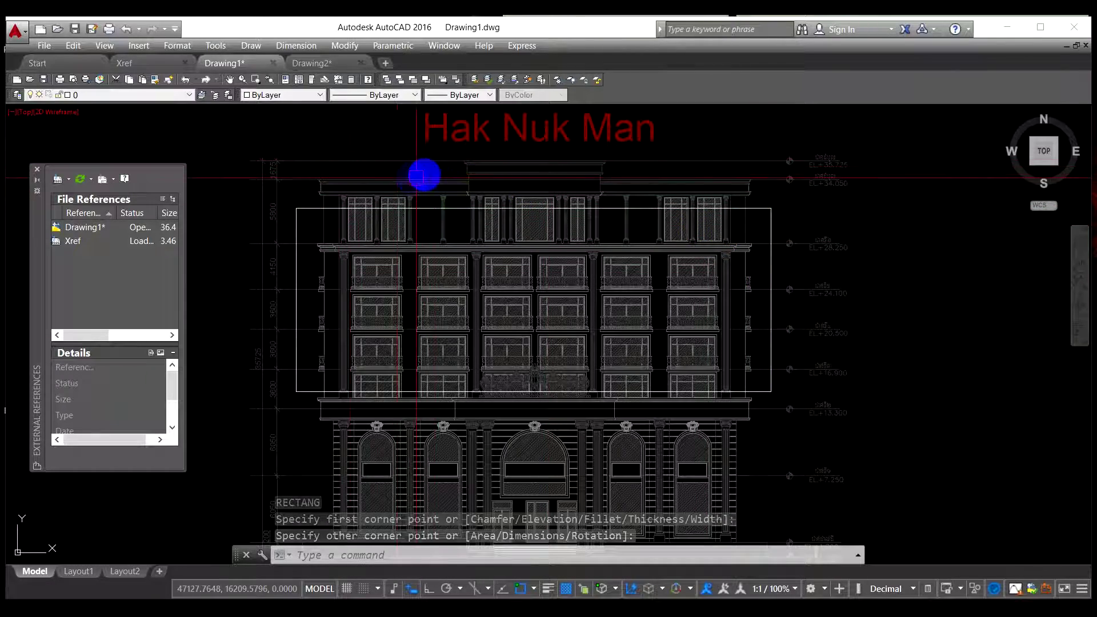
Step: Save both Drawing1 and Drawing2
{"action": "left_click", "coordinate": [74, 29]}
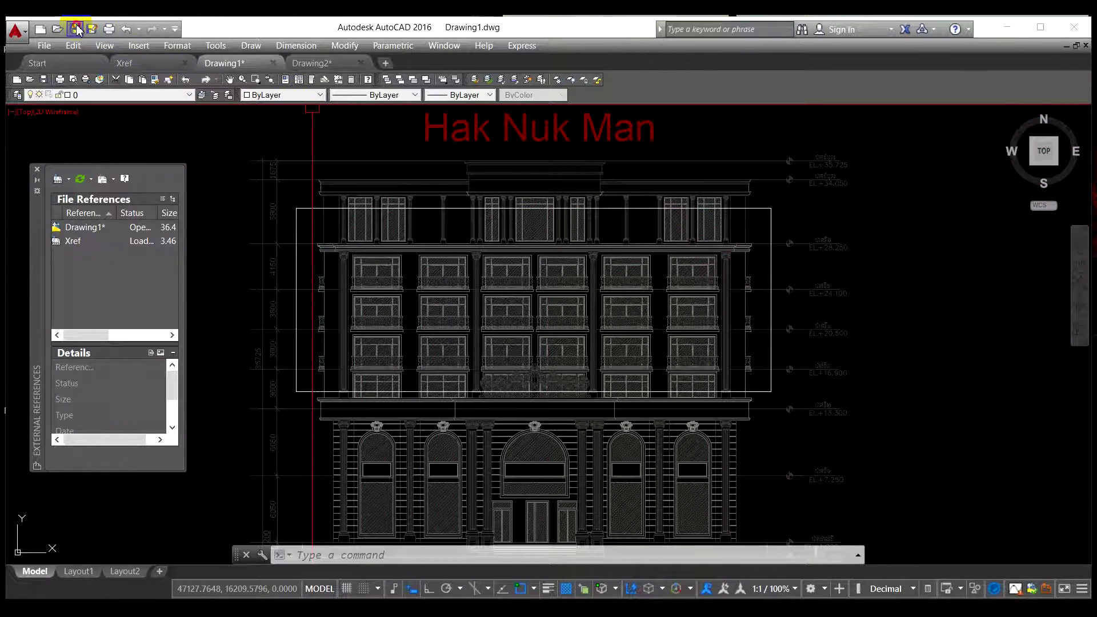
{"action": "left_click", "coordinate": [312, 63]}
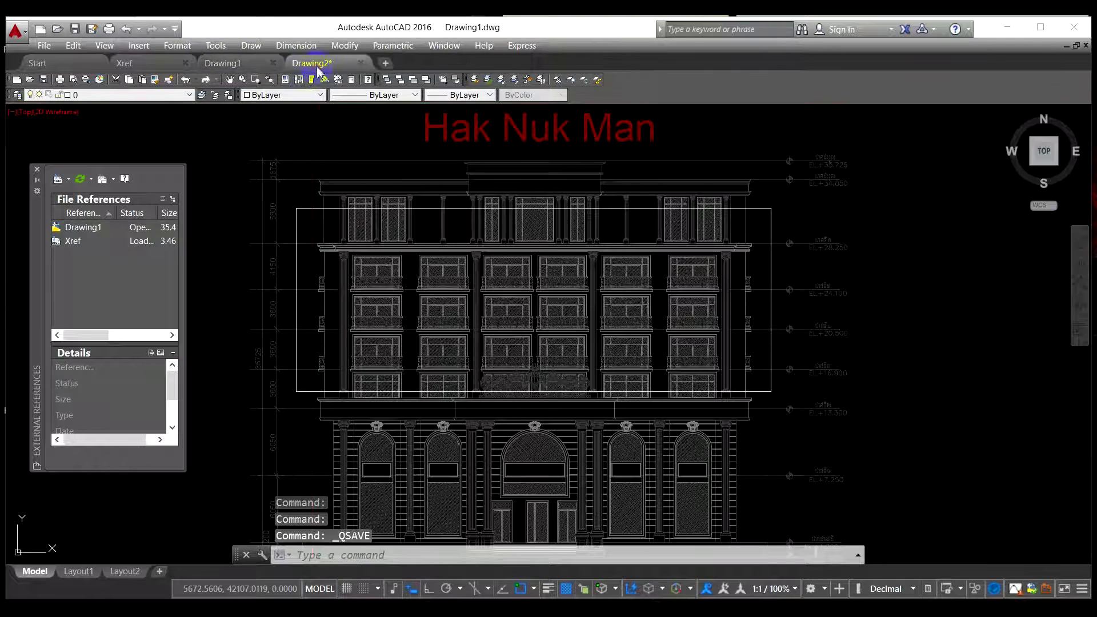
{"action": "left_click", "coordinate": [92, 29]}
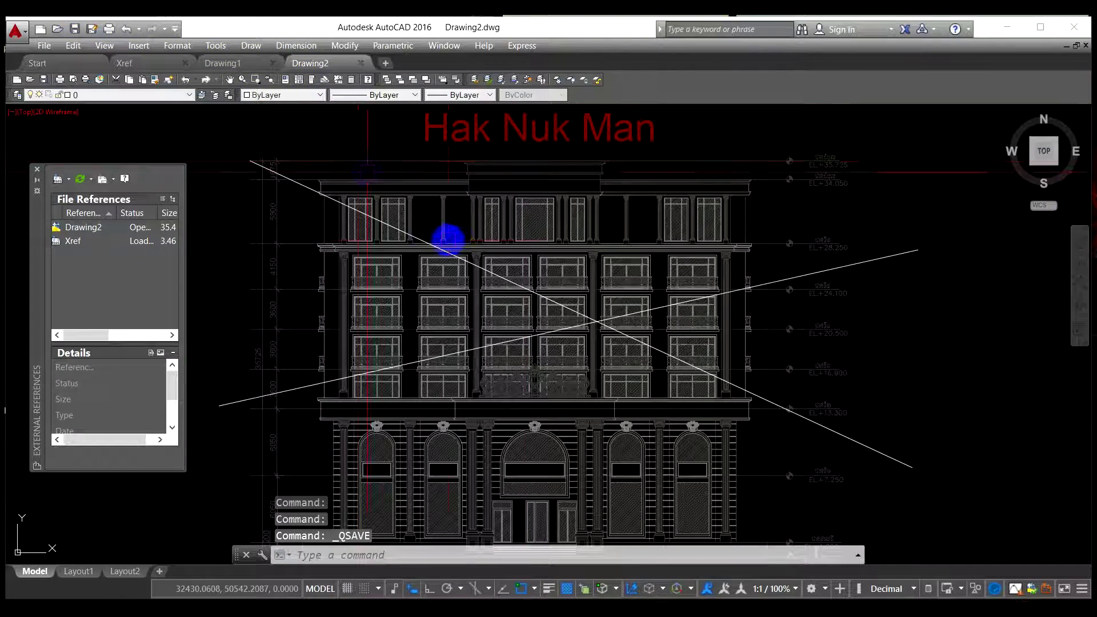
{"action": "left_click", "coordinate": [148, 64]}
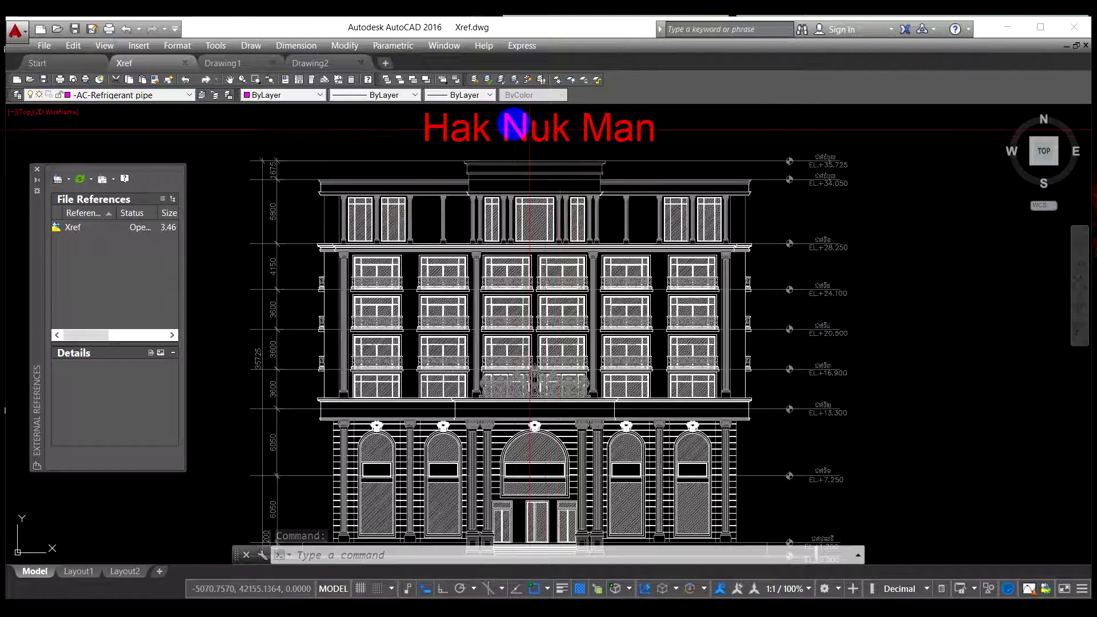
Step: Retype the red title MTEXT as 'Subscribe', compare the drawing tabs, and save Xref.dwg
{"action": "double_click", "coordinate": [515, 131]}
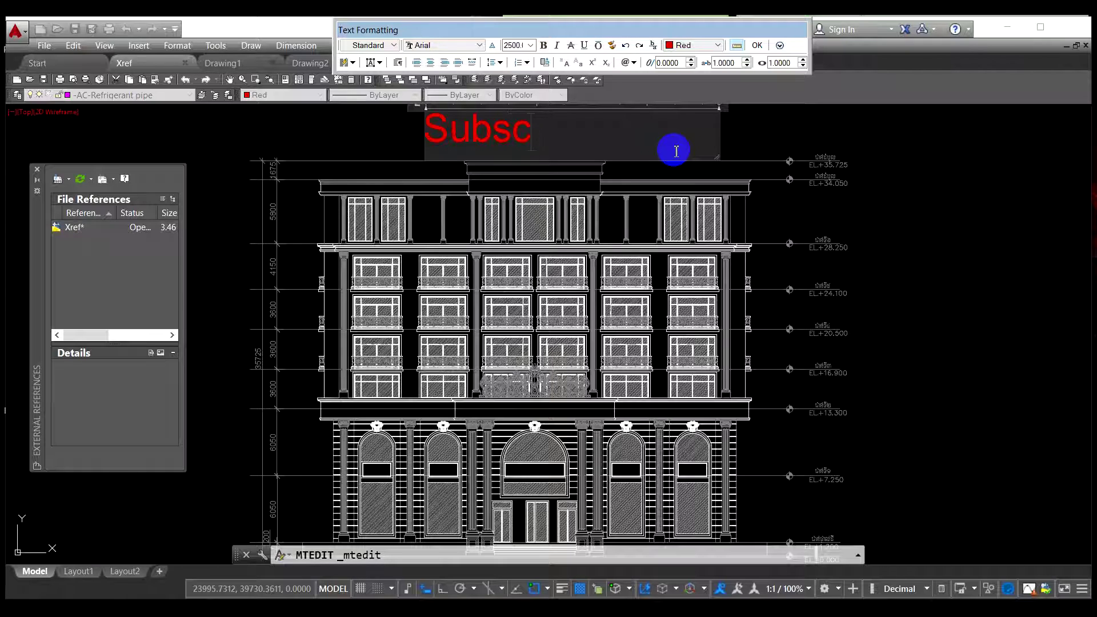
{"action": "left_click", "coordinate": [923, 229]}
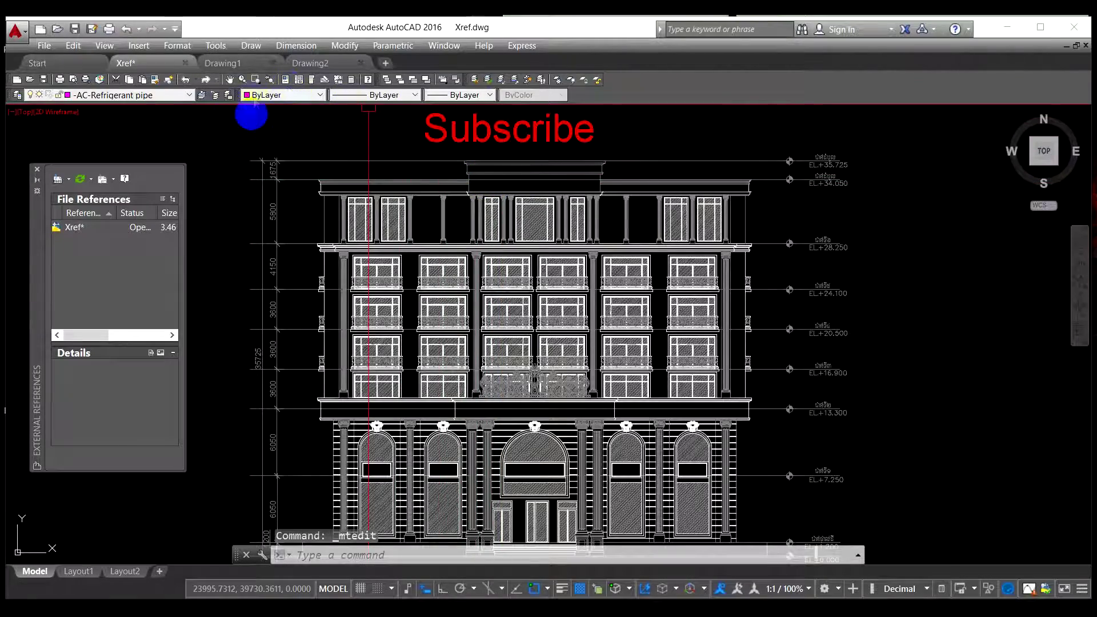
{"action": "left_click", "coordinate": [229, 67]}
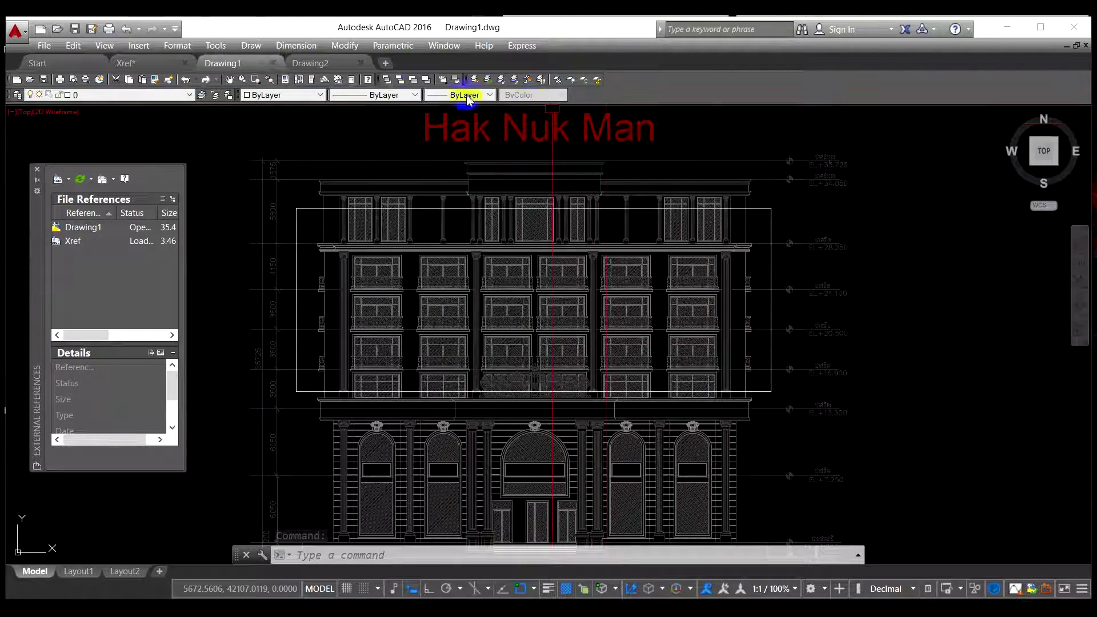
{"action": "left_click", "coordinate": [310, 63]}
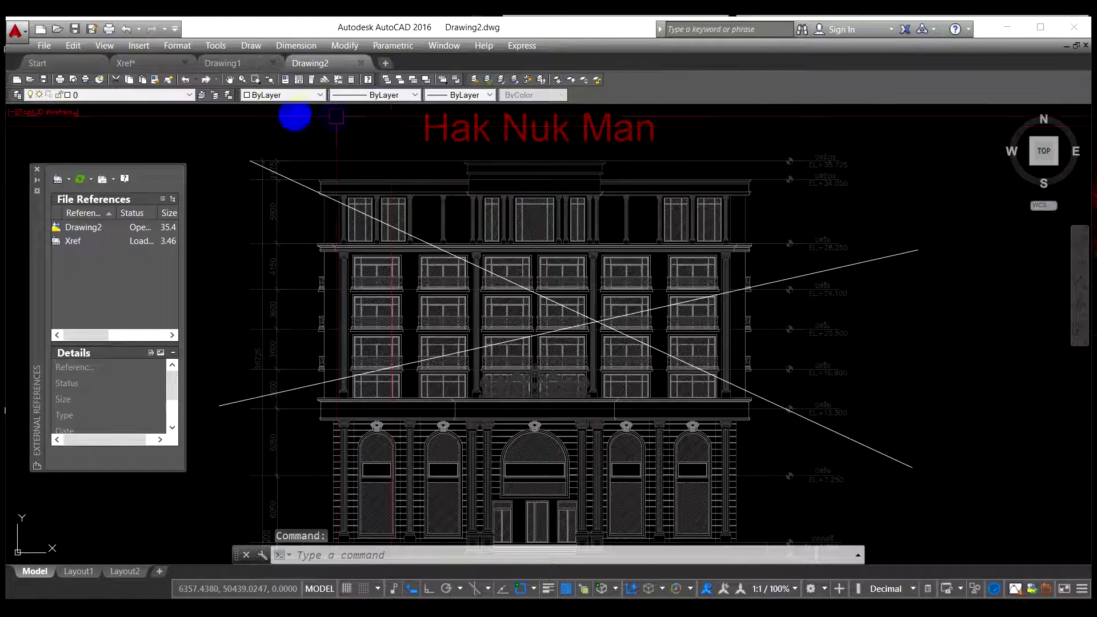
{"action": "left_click", "coordinate": [146, 67]}
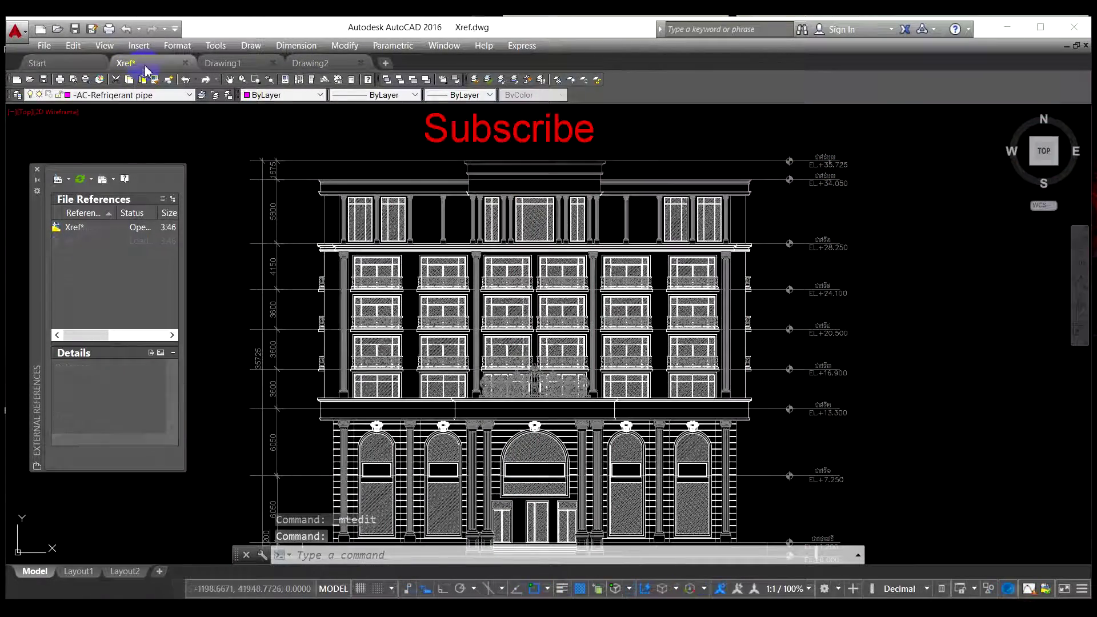
{"action": "left_click", "coordinate": [74, 31]}
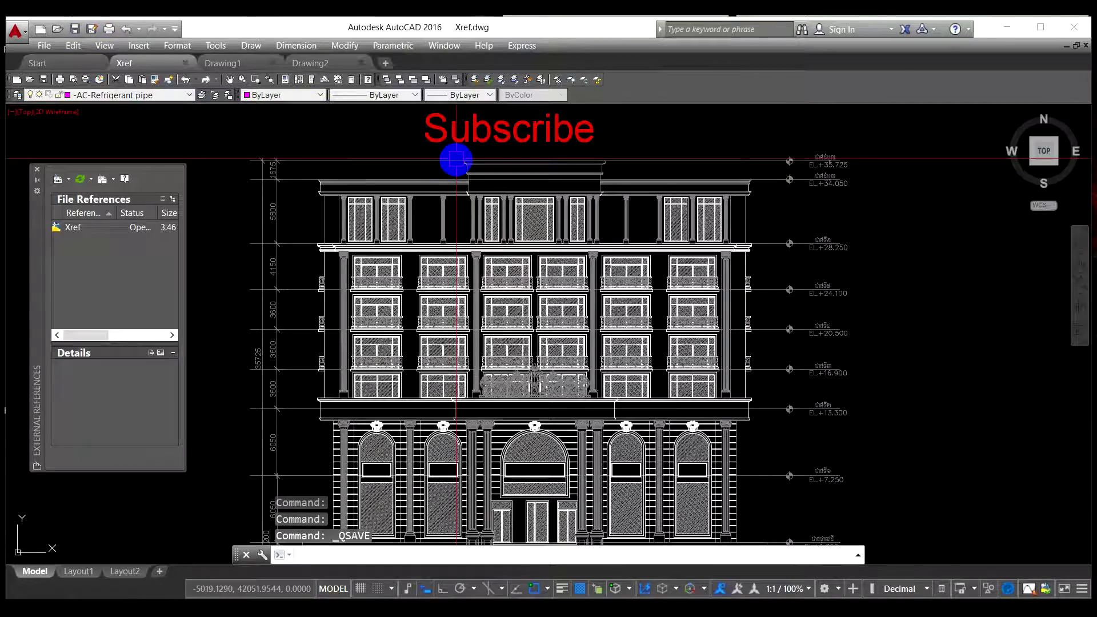
{"action": "left_click", "coordinate": [235, 67]}
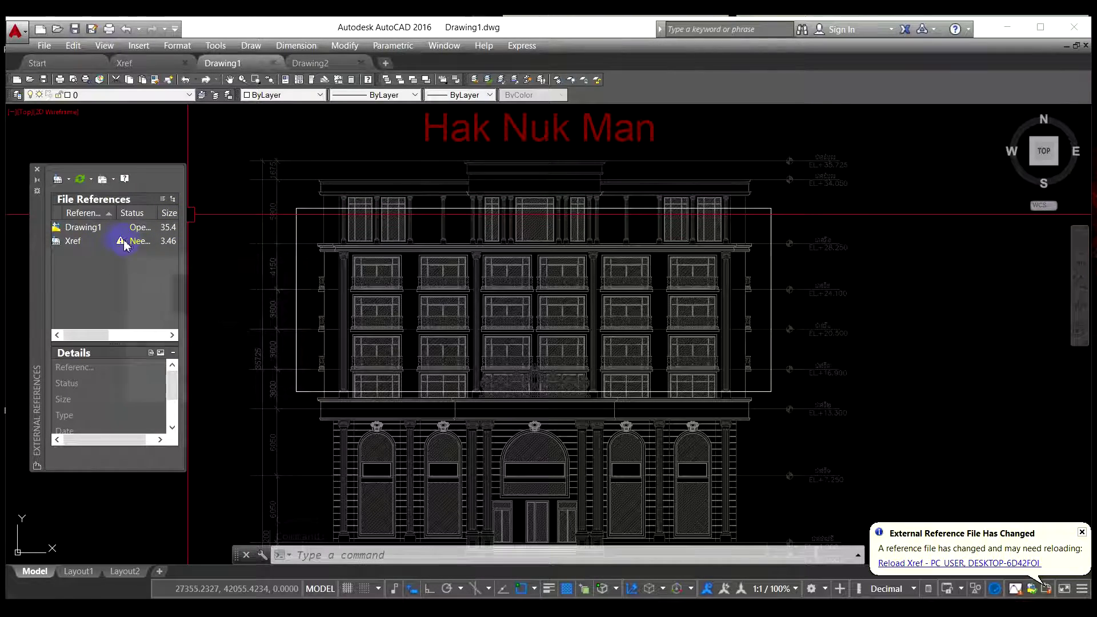
Step: Select Xref in Drawing1's references list and widen the palette and Status column to show 'Needs reloading'
{"action": "mouse_move", "coordinate": [130, 253]}
{"action": "left_click", "coordinate": [309, 62]}
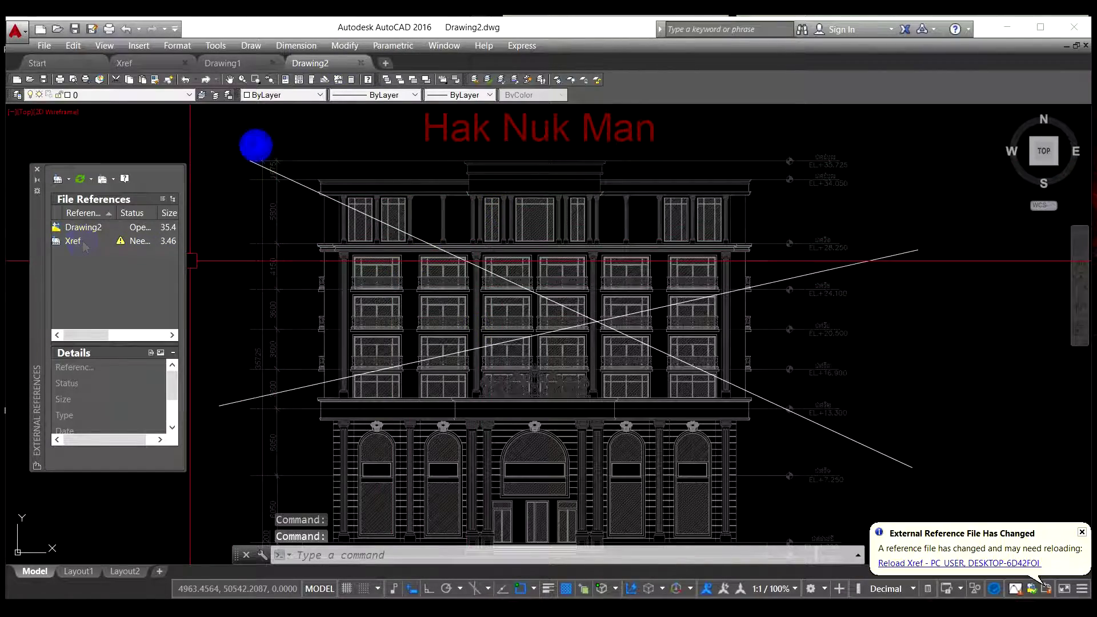
{"action": "left_click", "coordinate": [223, 63]}
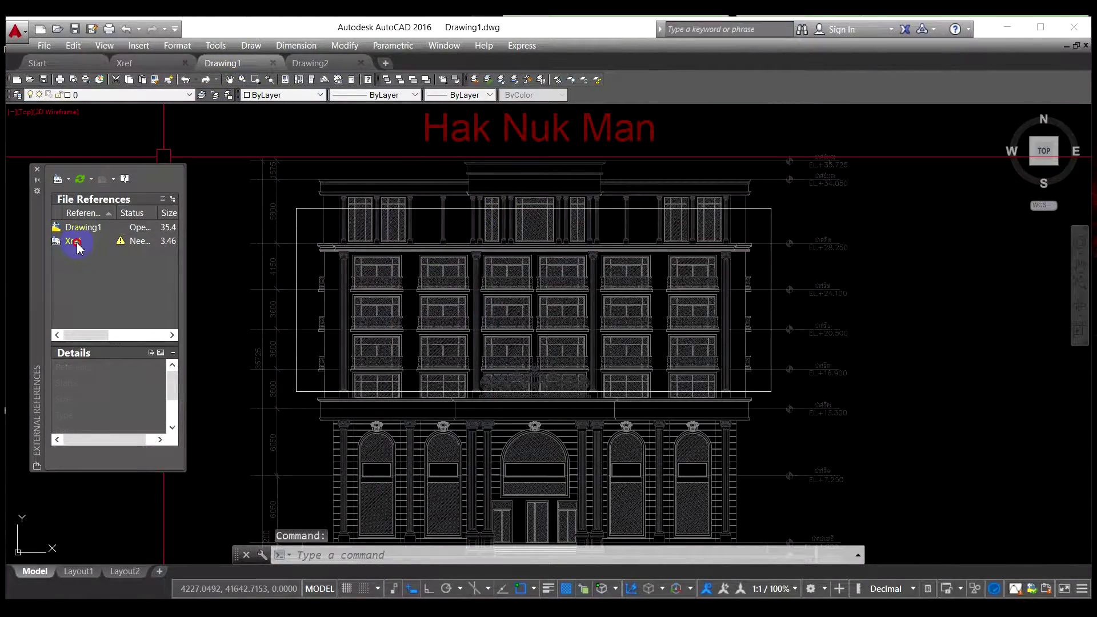
{"action": "left_click", "coordinate": [74, 240]}
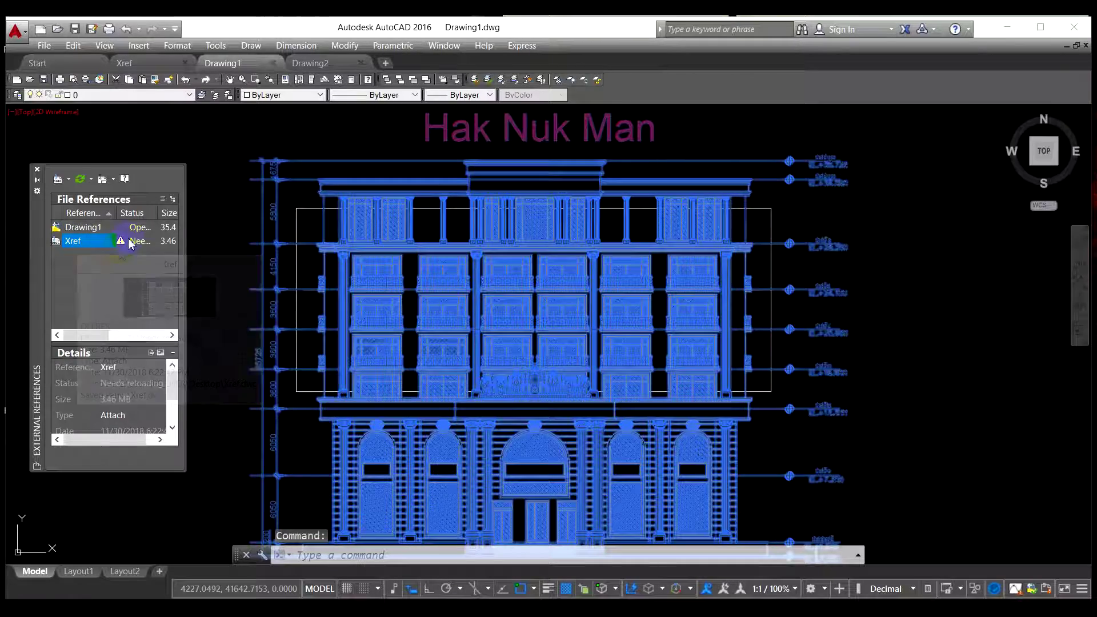
{"action": "left_click_drag", "start_coordinate": [187, 238], "coordinate": [298, 231]}
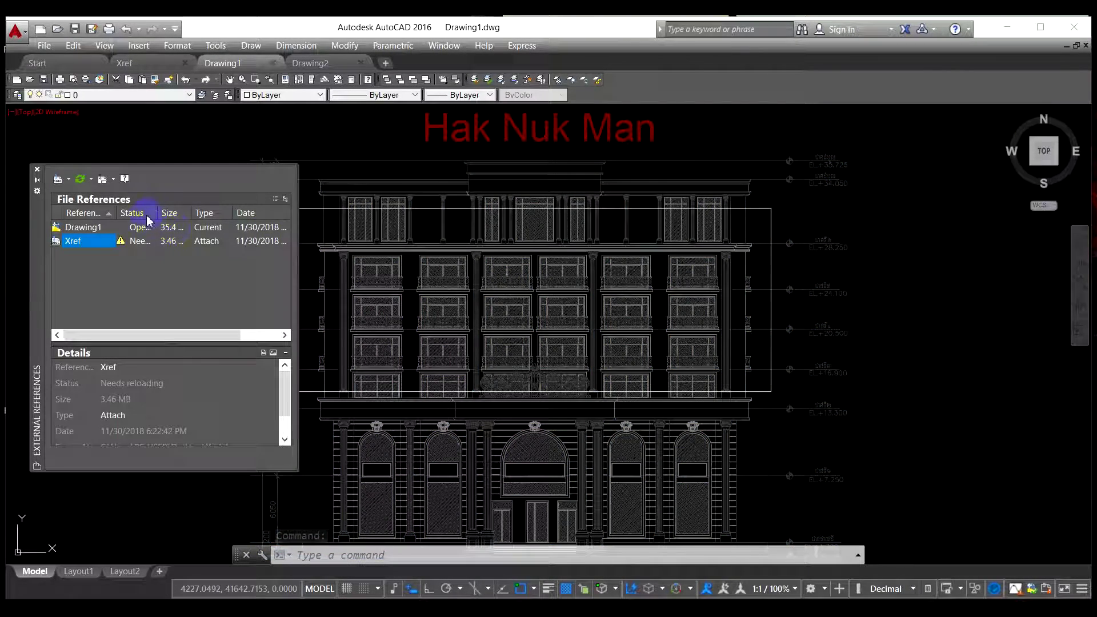
{"action": "left_click_drag", "start_coordinate": [163, 216], "coordinate": [217, 215]}
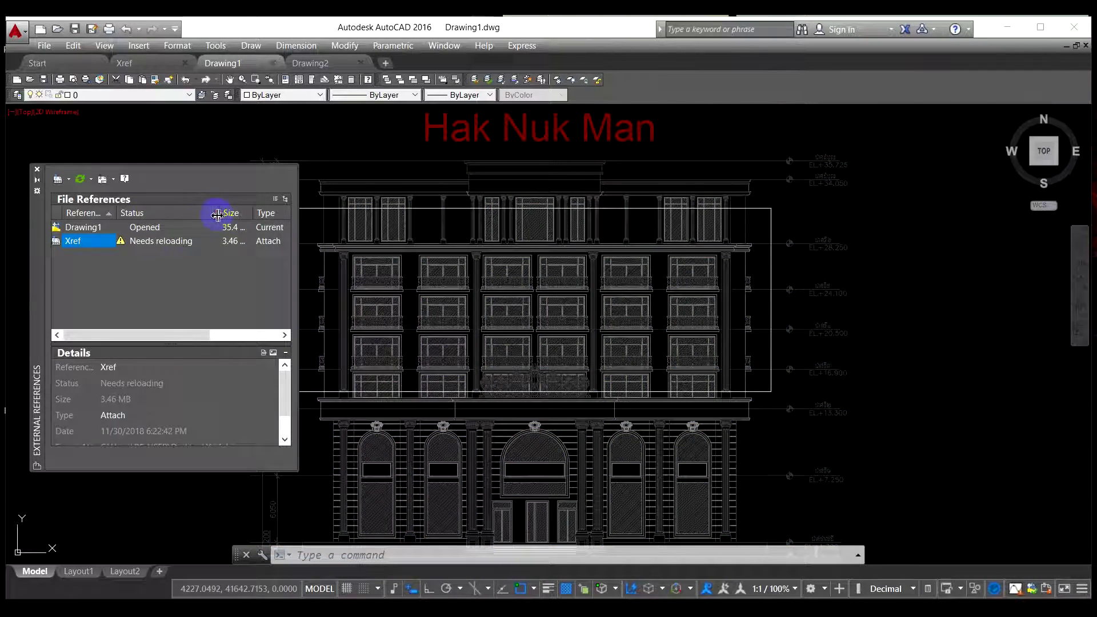
{"action": "mouse_move", "coordinate": [150, 246]}
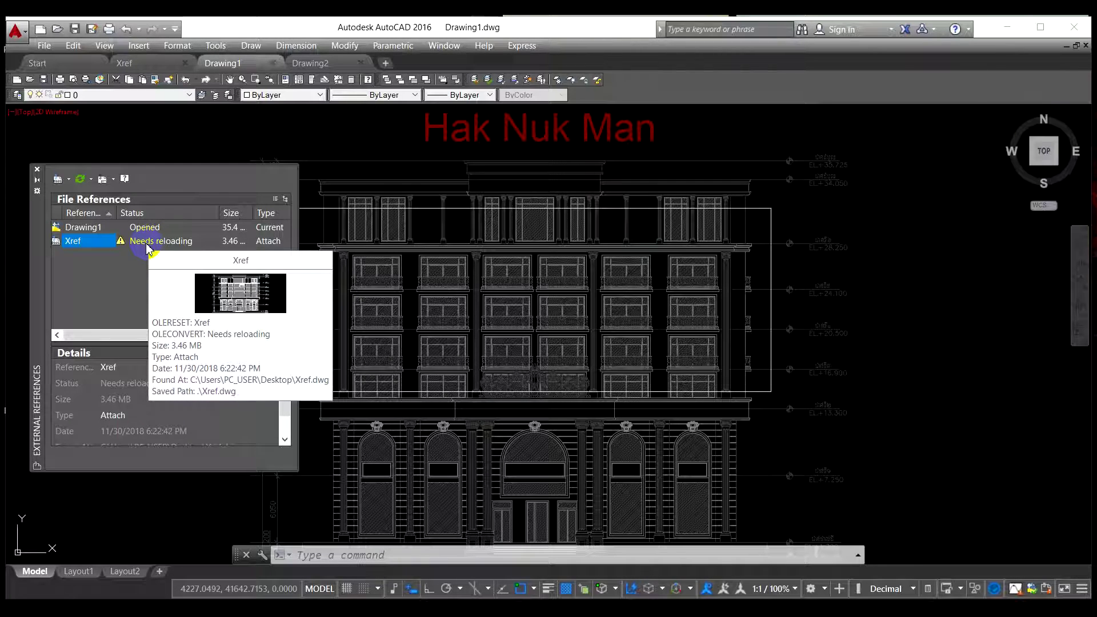
{"action": "mouse_move", "coordinate": [89, 247]}
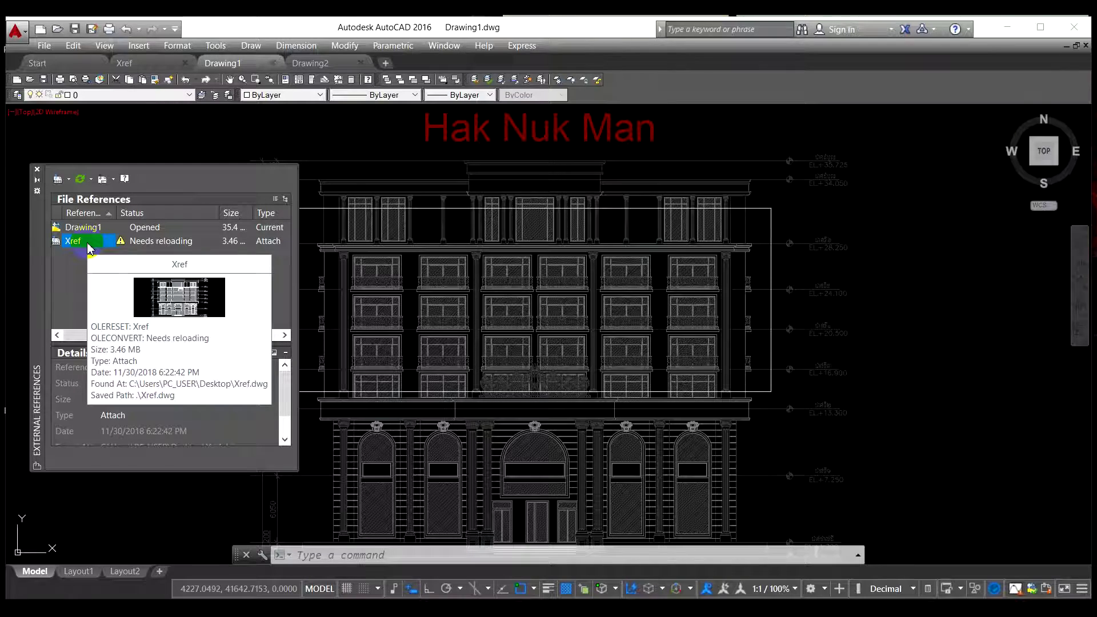
{"action": "right_click", "coordinate": [88, 248]}
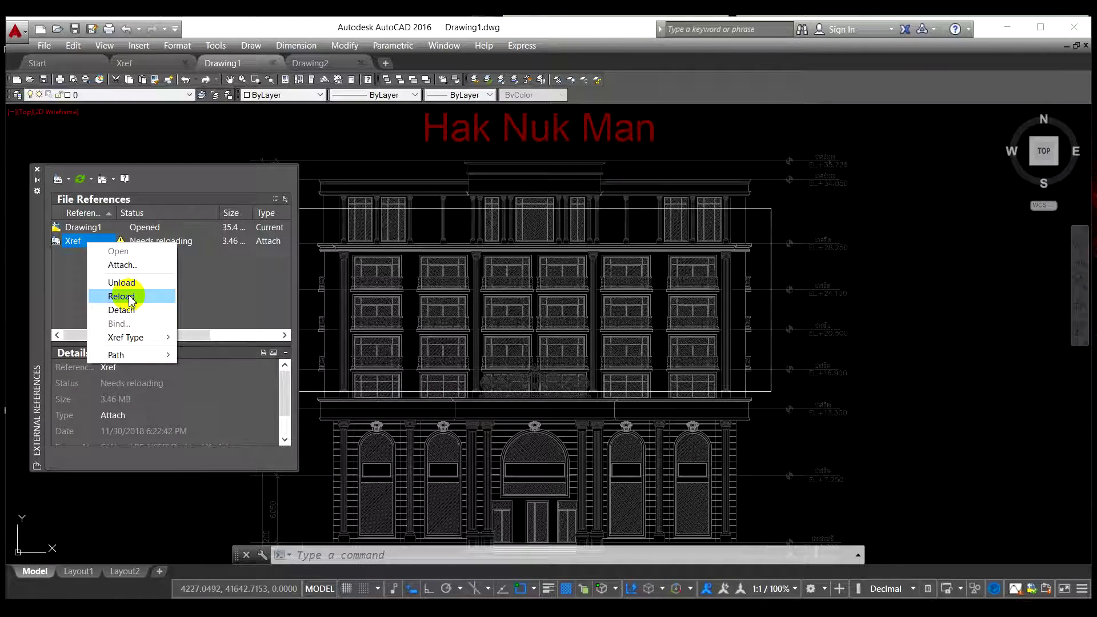
Step: Reload Xref in Drawing1 to show 'Subscribe', close Drawing2, and minimise AutoCAD
{"action": "left_click", "coordinate": [121, 296]}
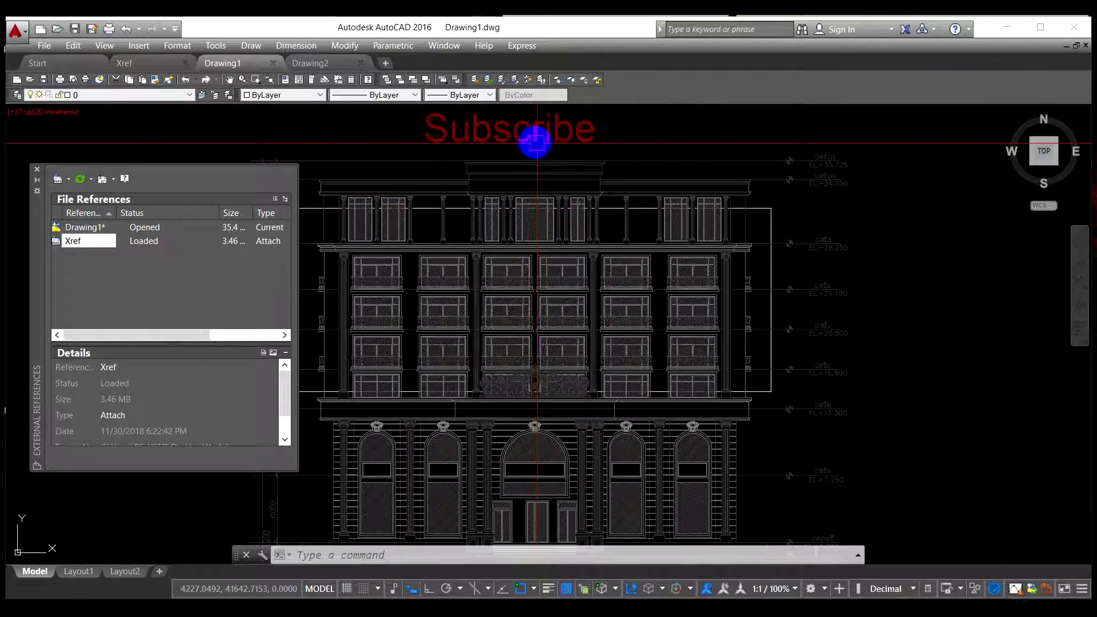
{"action": "left_click", "coordinate": [335, 66]}
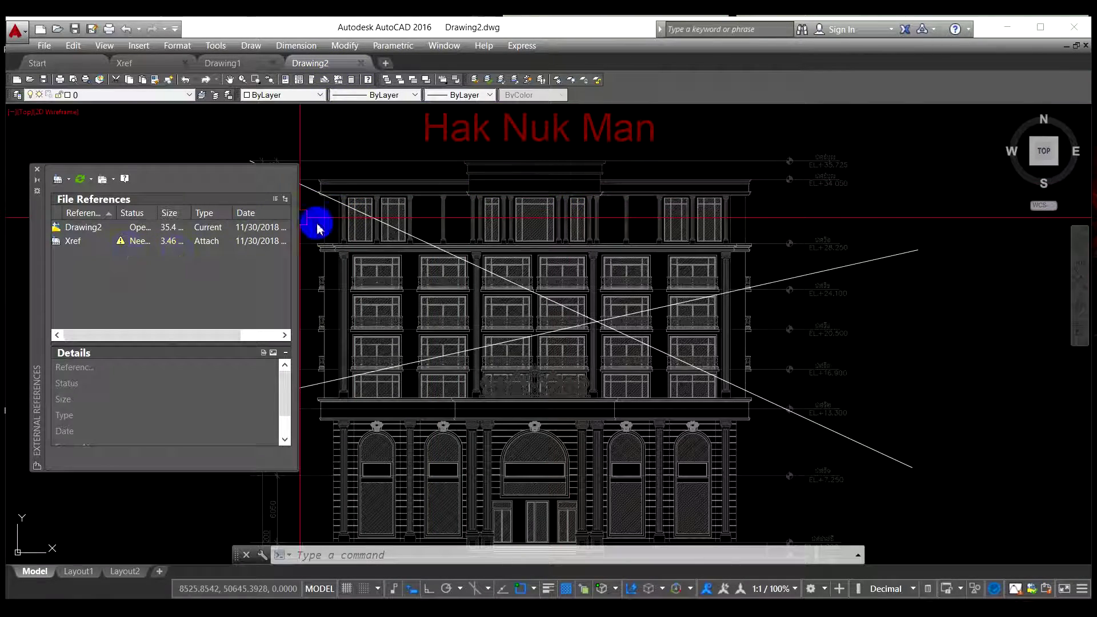
{"action": "left_click", "coordinate": [36, 172]}
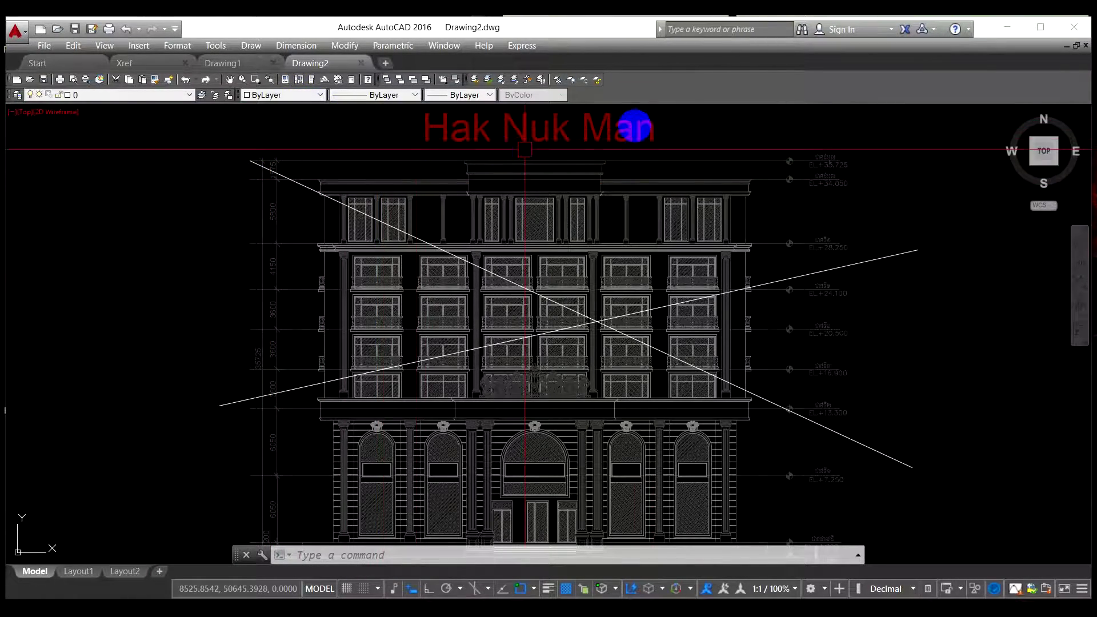
{"action": "left_click", "coordinate": [361, 63]}
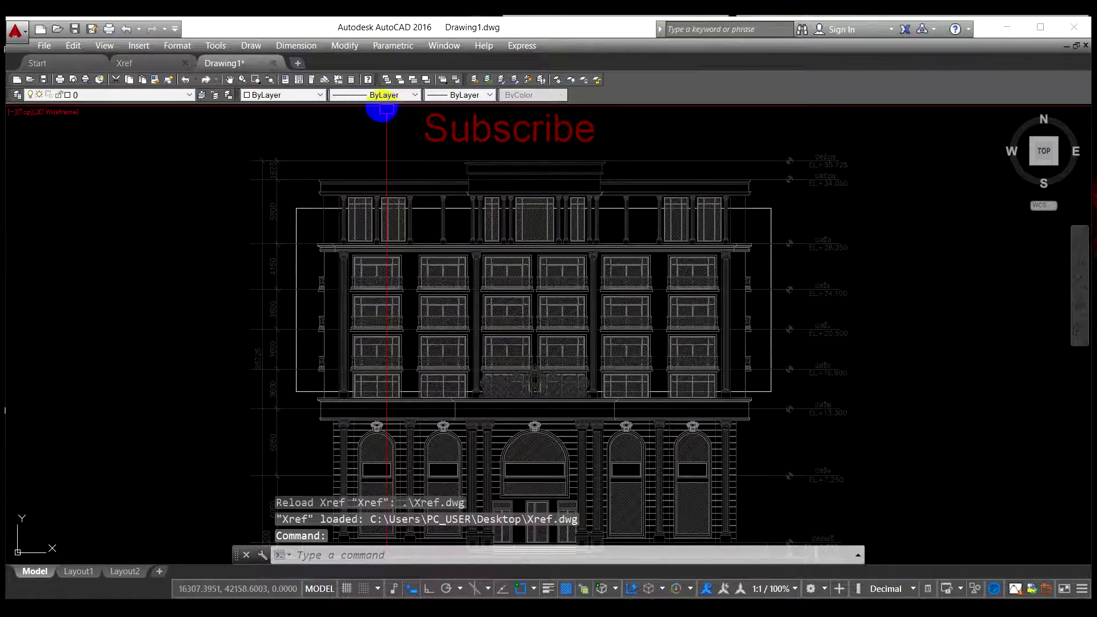
{"action": "left_click", "coordinate": [1008, 27]}
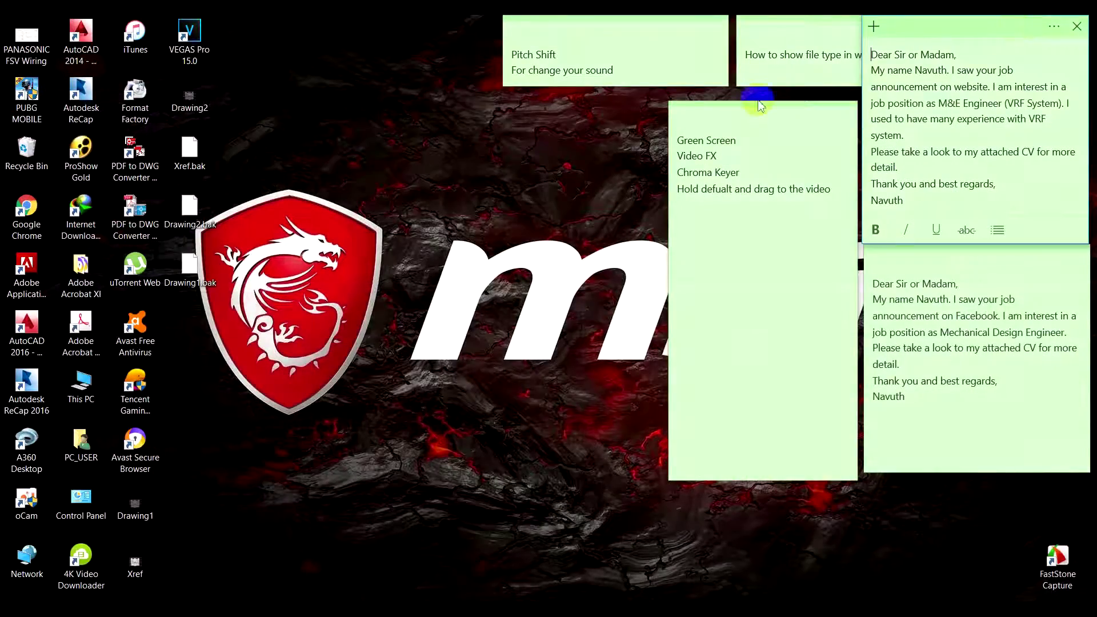
Step: Open Drawing2 from the desktop so its Xref shows the 'Subscribe' title
{"action": "left_click", "coordinate": [420, 230]}
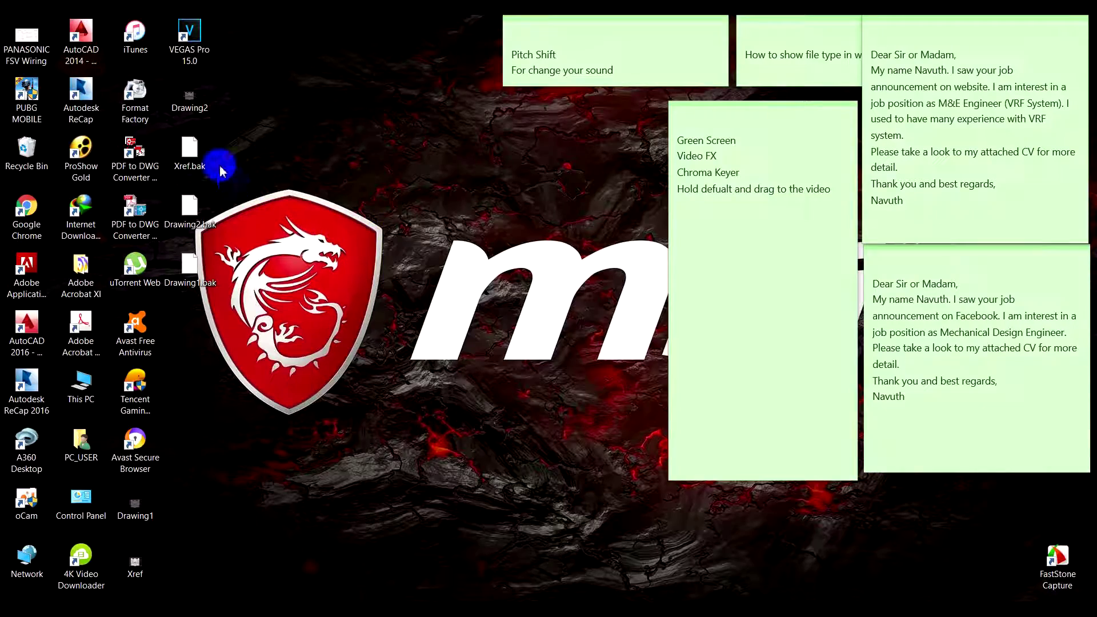
{"action": "left_click", "coordinate": [199, 96]}
{"action": "double_click", "coordinate": [199, 96]}
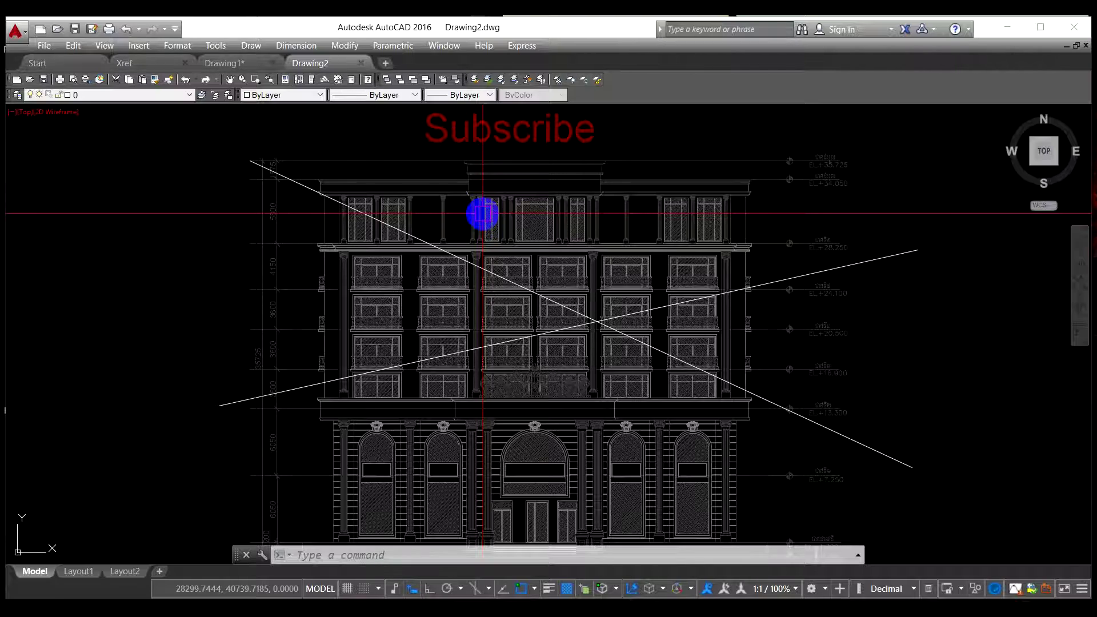
Step: In Xref.dwg, replace the 'Subscribe' title text with 'Thank you for your time'
{"action": "left_click", "coordinate": [151, 64]}
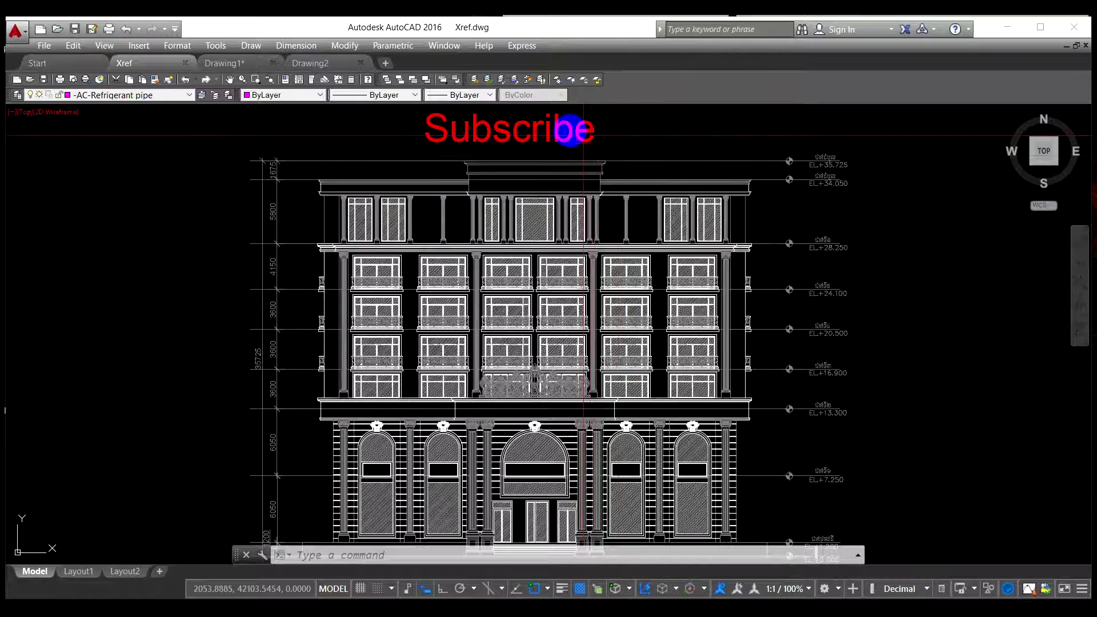
{"action": "left_click", "coordinate": [566, 129]}
{"action": "double_click", "coordinate": [567, 129]}
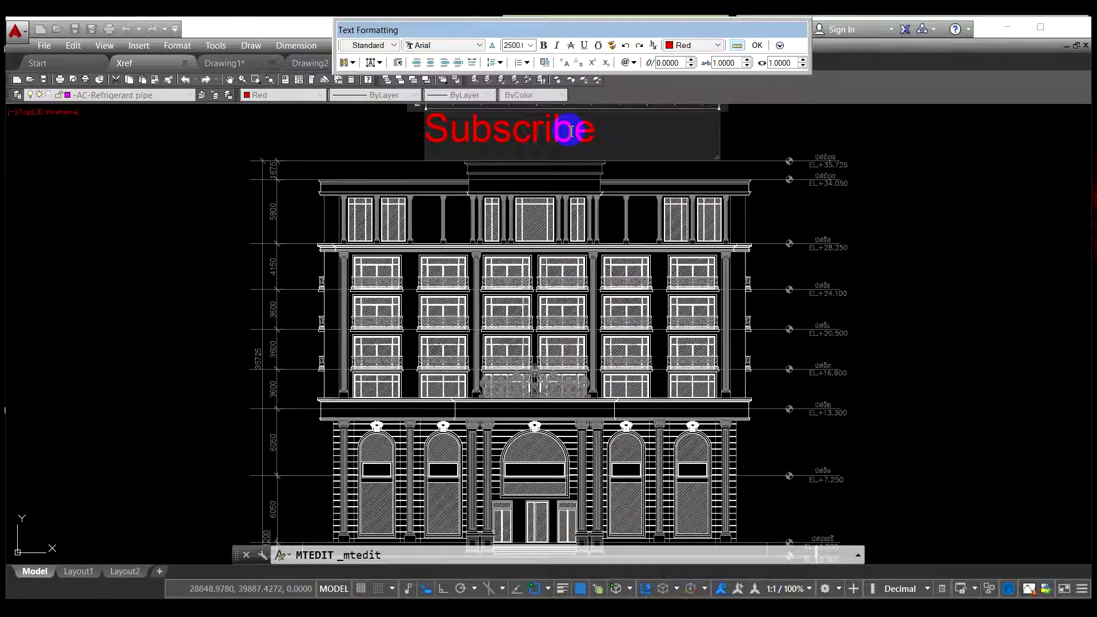
{"action": "double_click", "coordinate": [571, 131]}
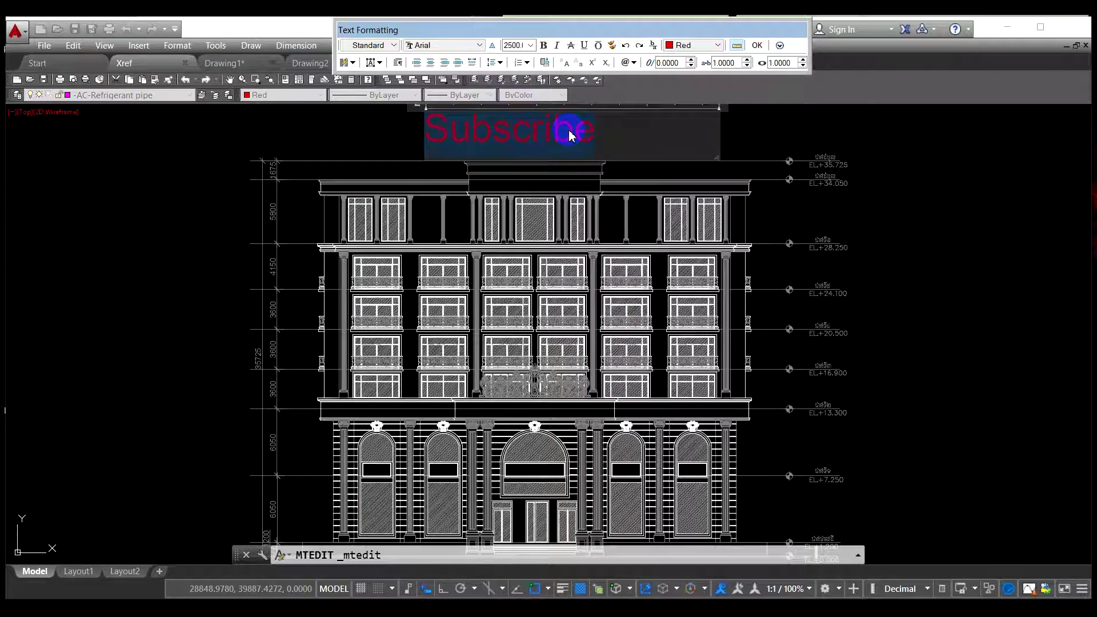
{"action": "type", "text": "Thank"}
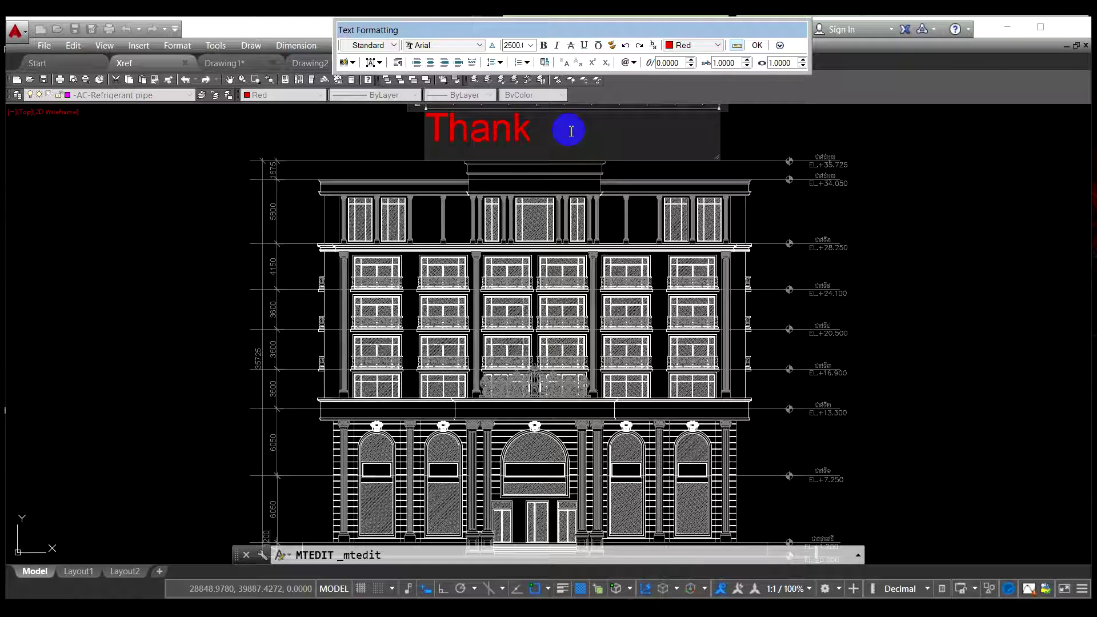
{"action": "type", "text": " you fo"}
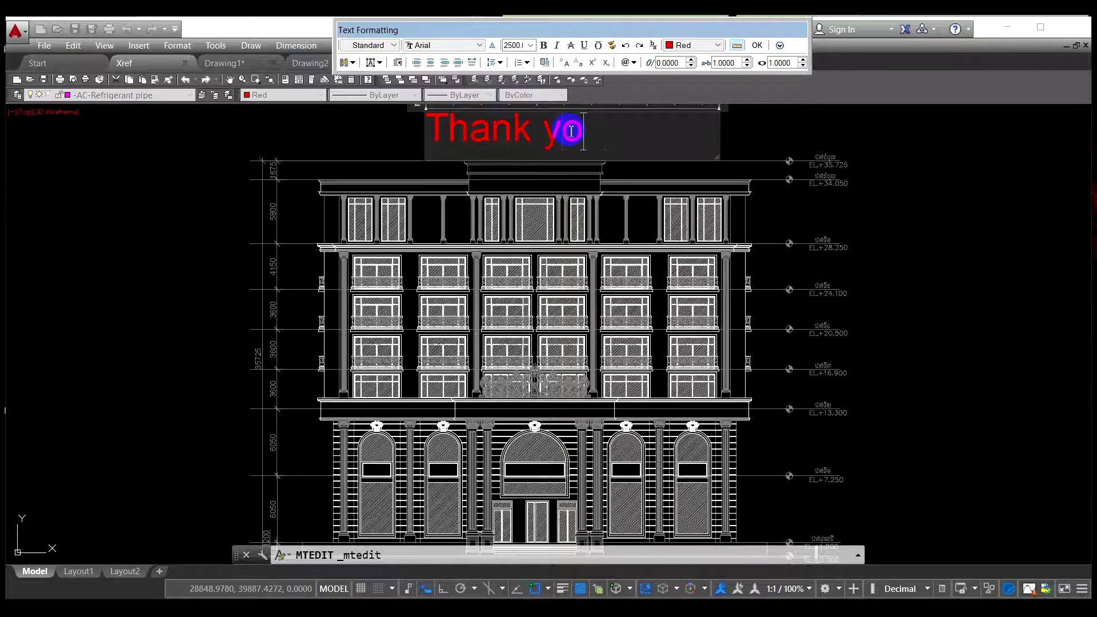
{"action": "type", "text": "r your time"}
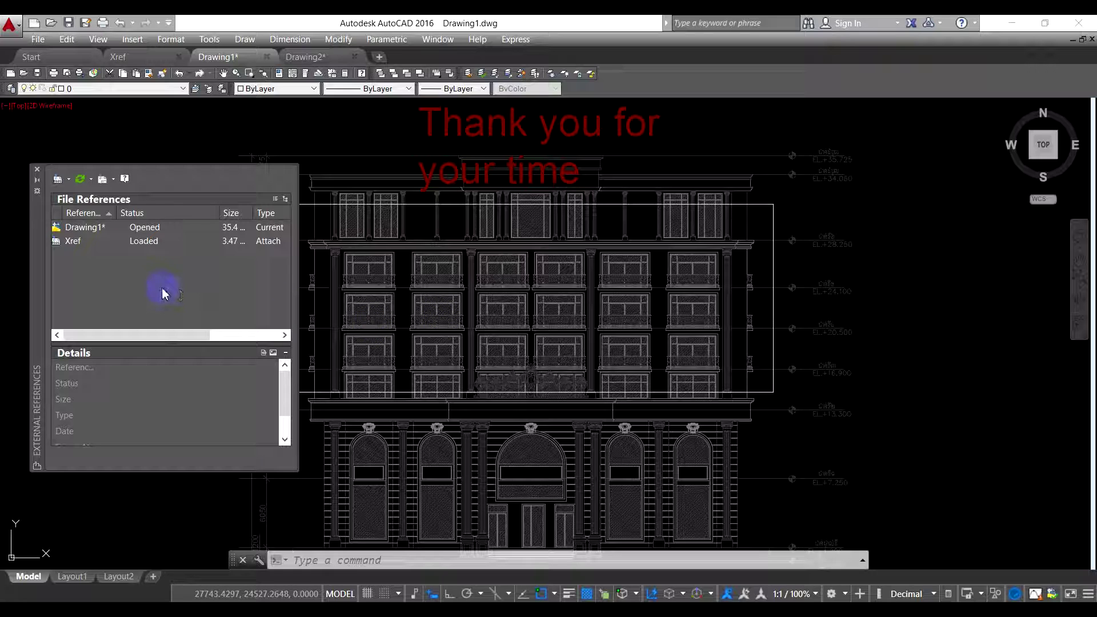
Step: Reopen the External References palette in Drawing1 and detach Xref so the building disappears
{"action": "left_click", "coordinate": [67, 242]}
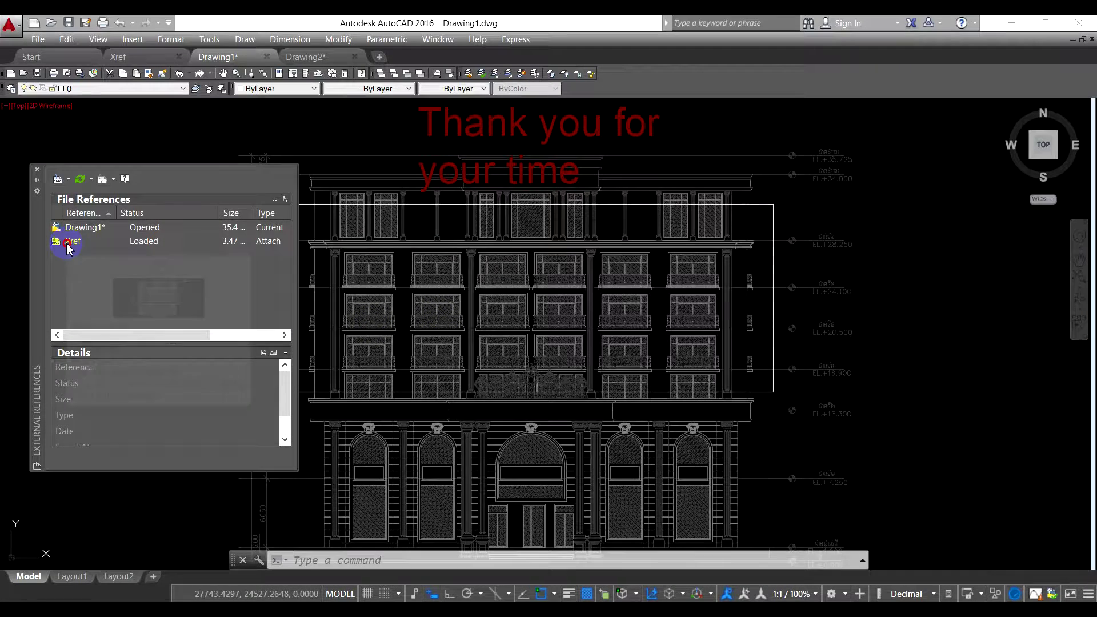
{"action": "left_click", "coordinate": [37, 170]}
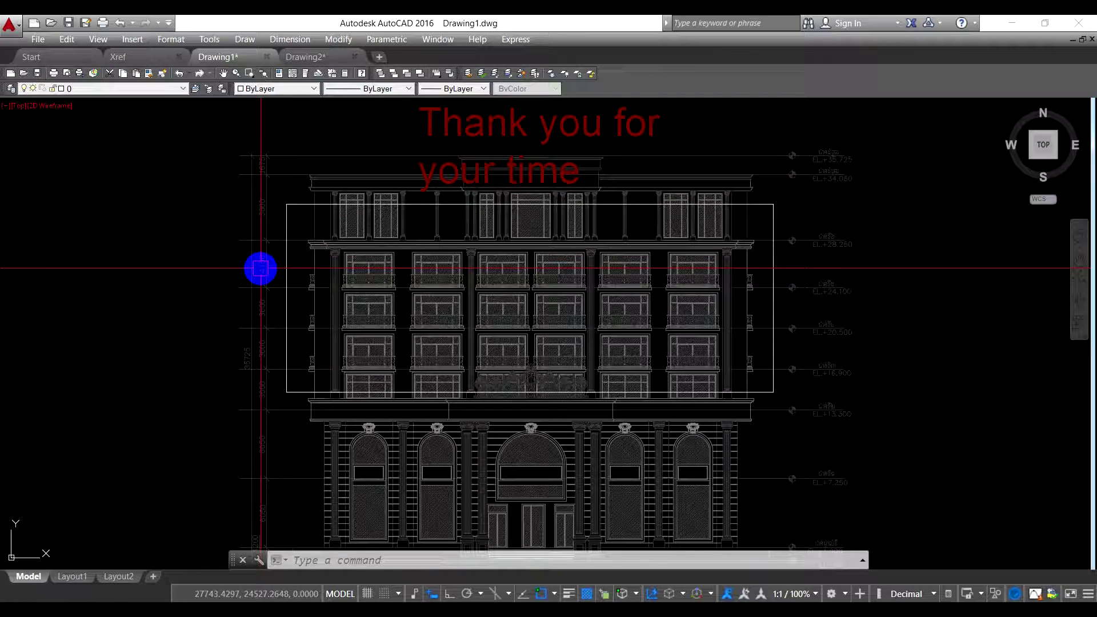
{"action": "type", "text": "XRF"}
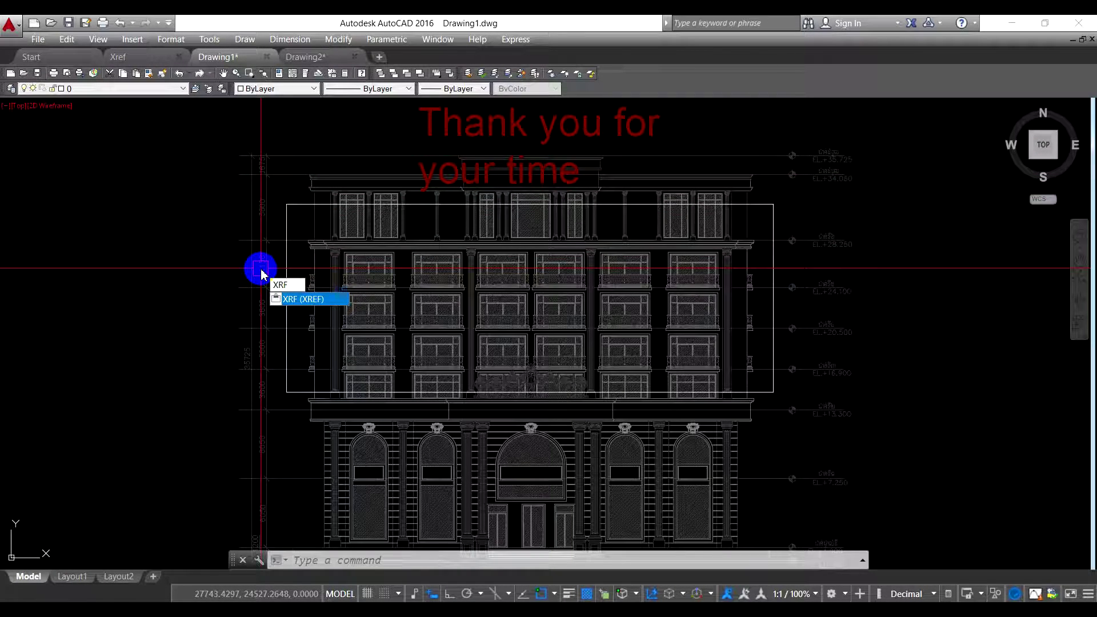
{"action": "key", "text": "Return"}
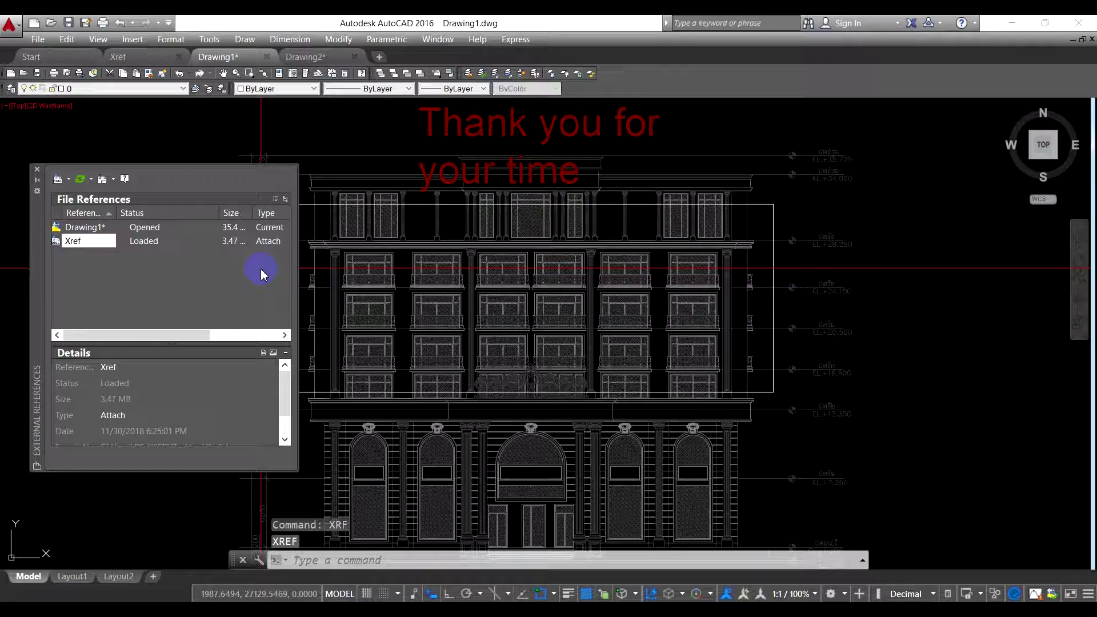
{"action": "right_click", "coordinate": [77, 246]}
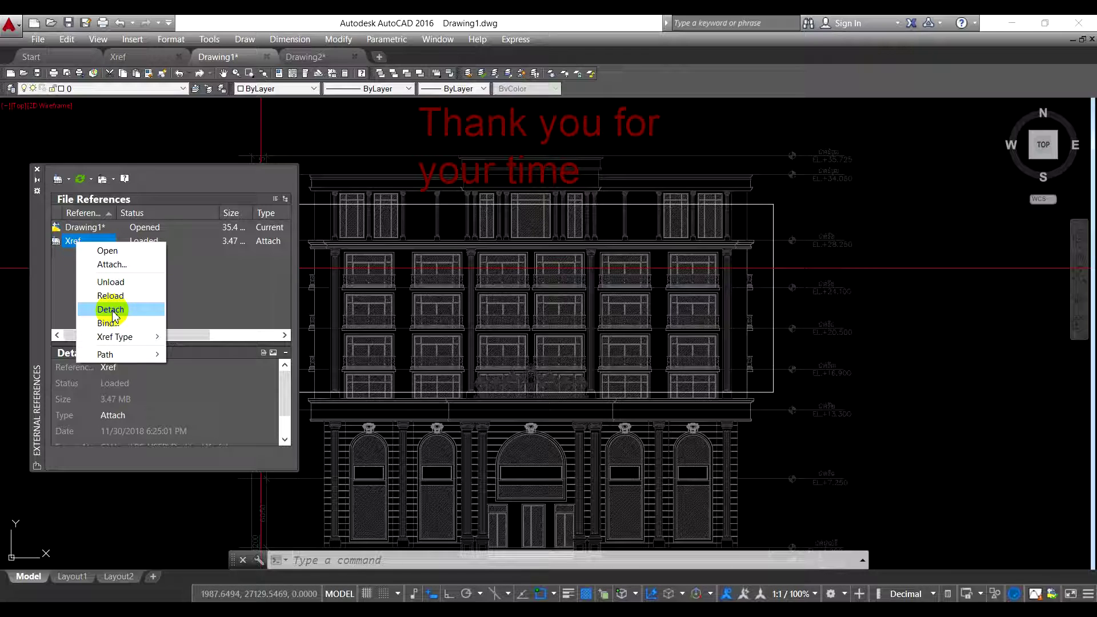
{"action": "left_click", "coordinate": [110, 309]}
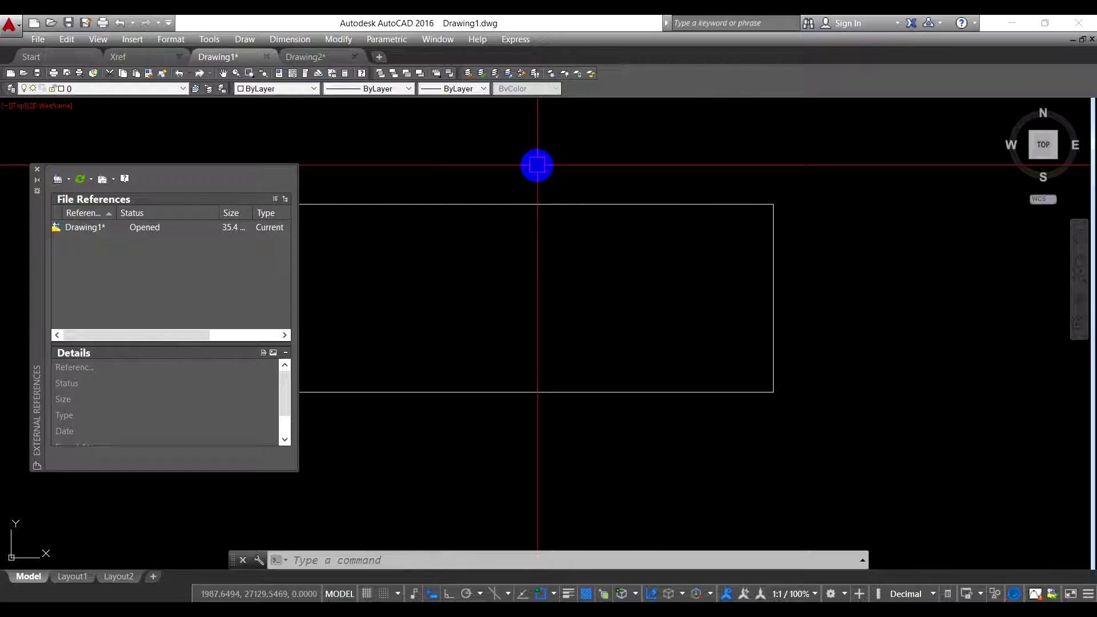
{"action": "left_click", "coordinate": [305, 57]}
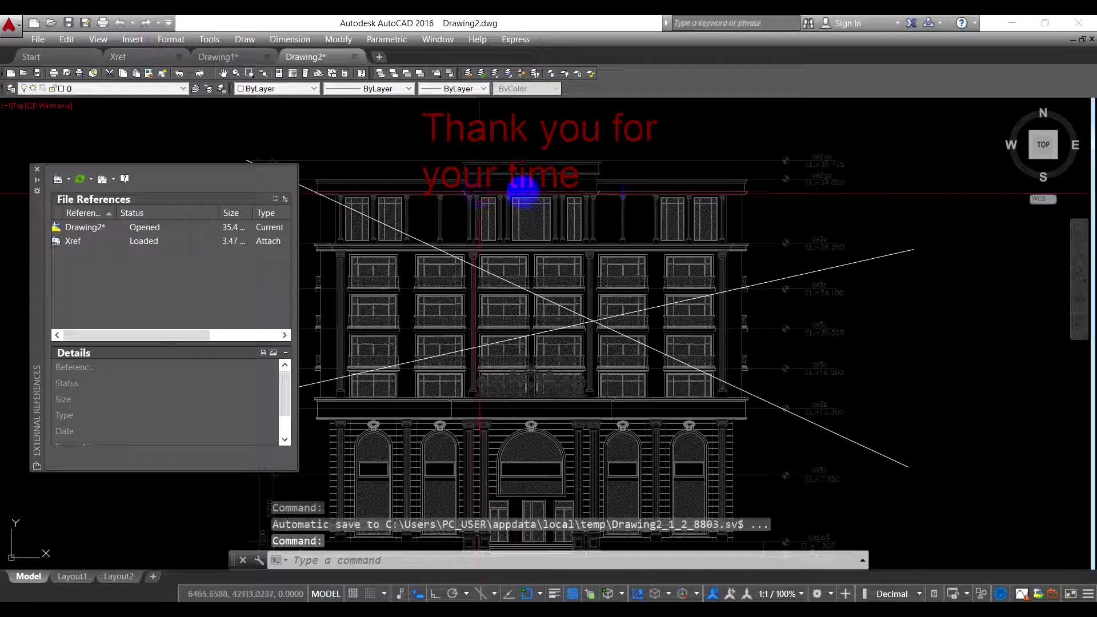
Step: Erase the Xref elevation from Drawing2 and detach its unreferenced Xref entry
{"action": "left_click", "coordinate": [706, 160]}
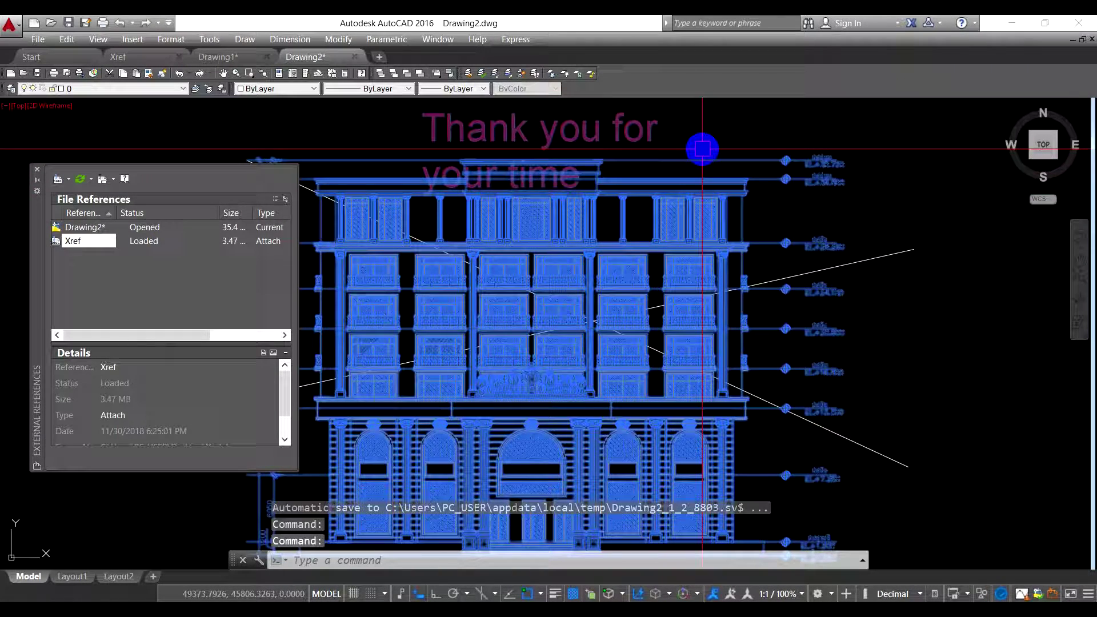
{"action": "key", "text": "Delete"}
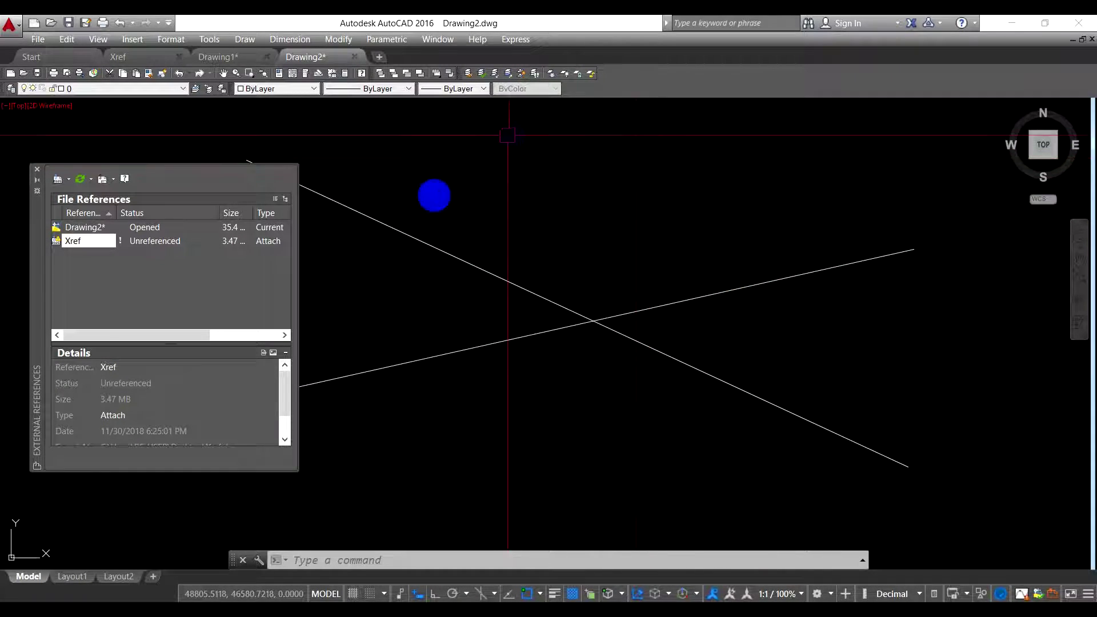
{"action": "left_click", "coordinate": [84, 255]}
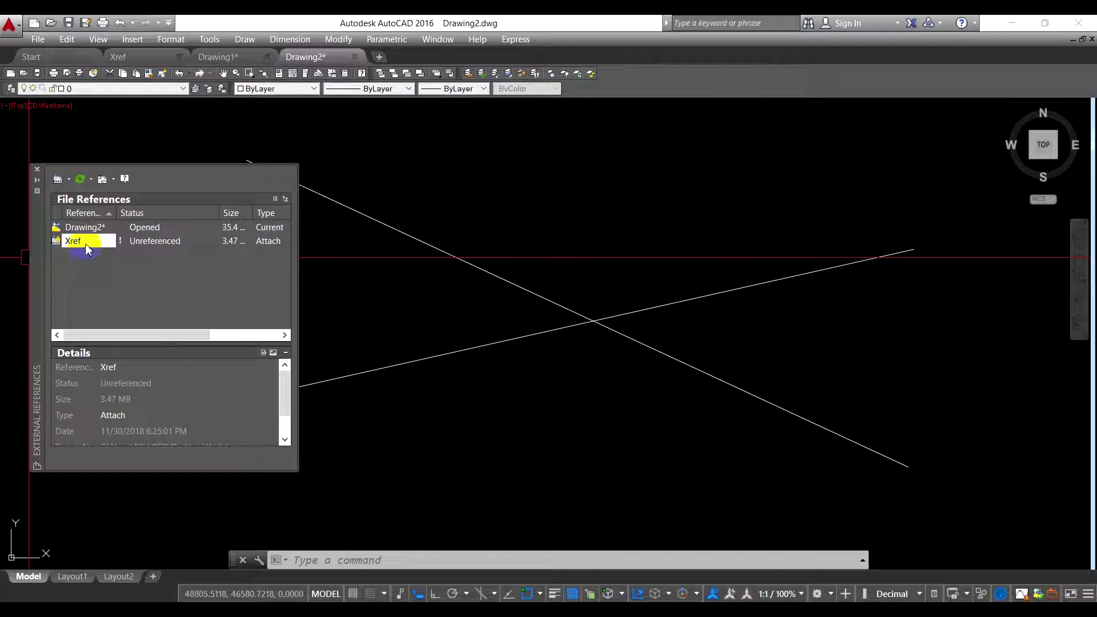
{"action": "right_click", "coordinate": [85, 244]}
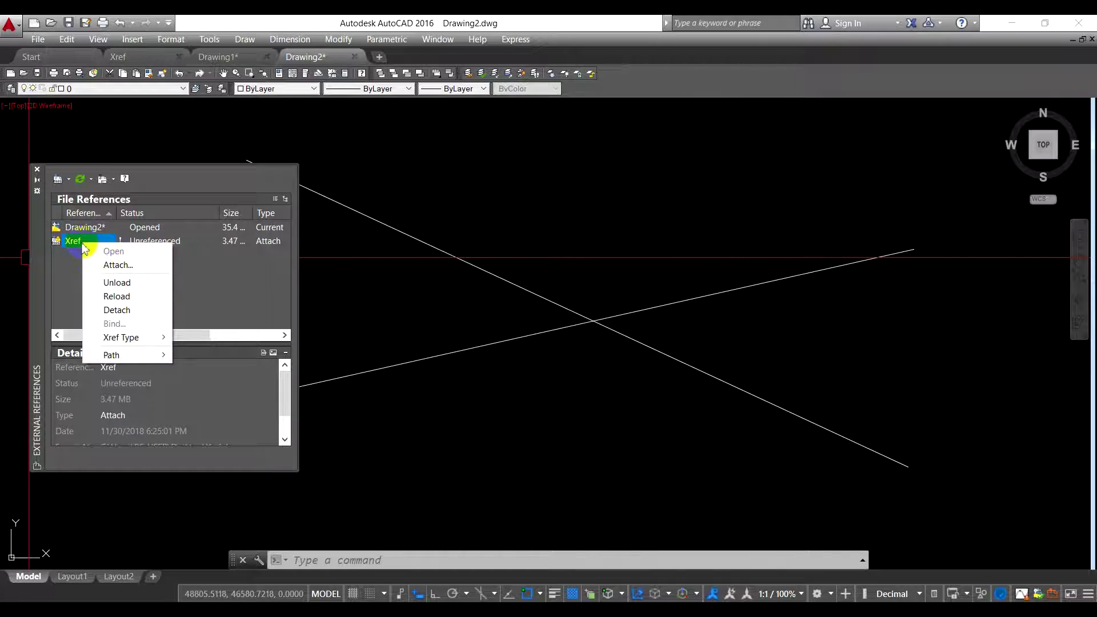
{"action": "left_click", "coordinate": [117, 310]}
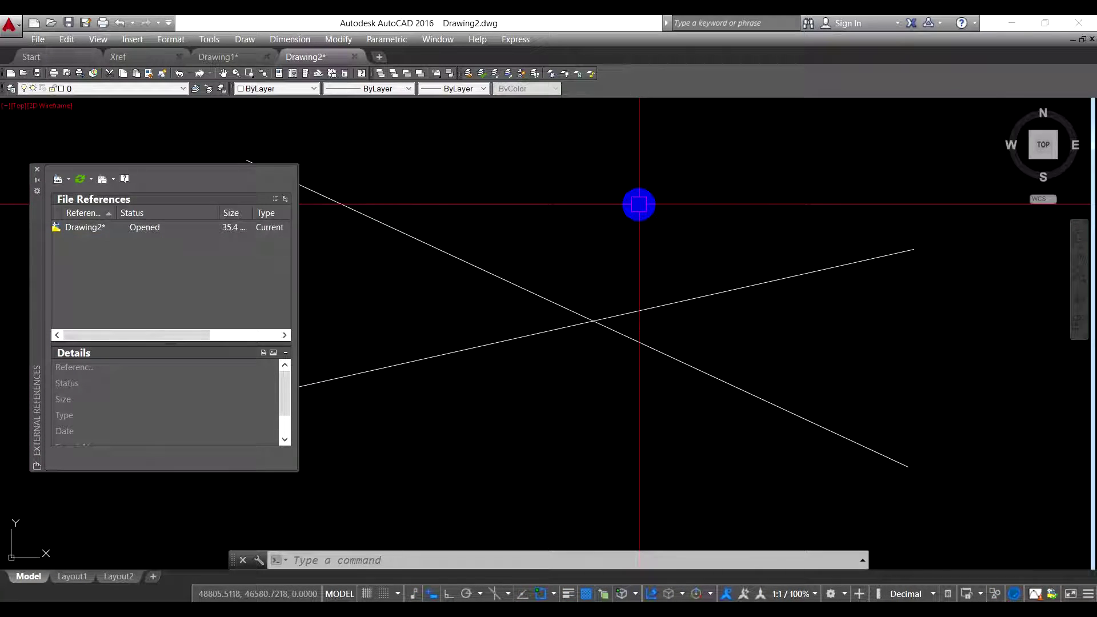
Step: Save Drawing1, then save Drawing2
{"action": "left_click", "coordinate": [246, 57]}
{"action": "left_click", "coordinate": [68, 23]}
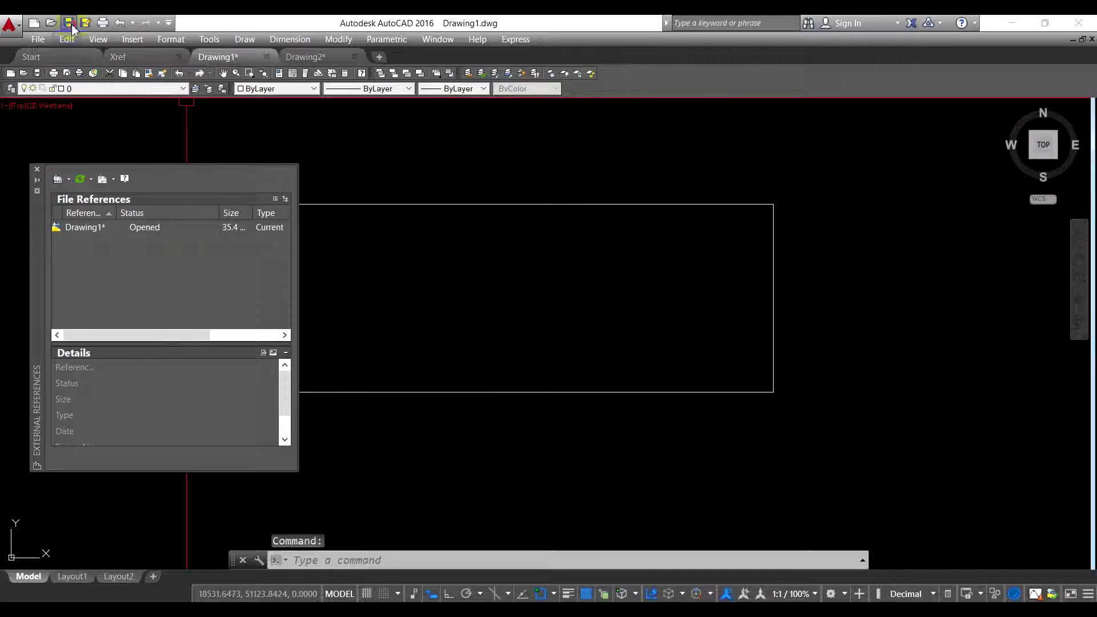
{"action": "left_click", "coordinate": [311, 58]}
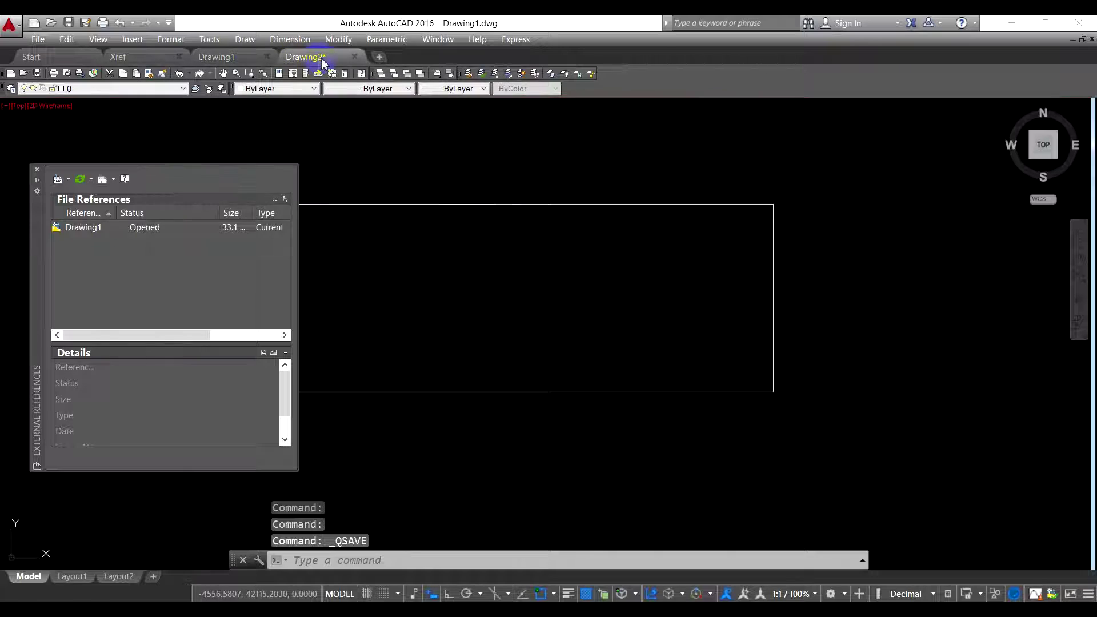
{"action": "left_click", "coordinate": [69, 23]}
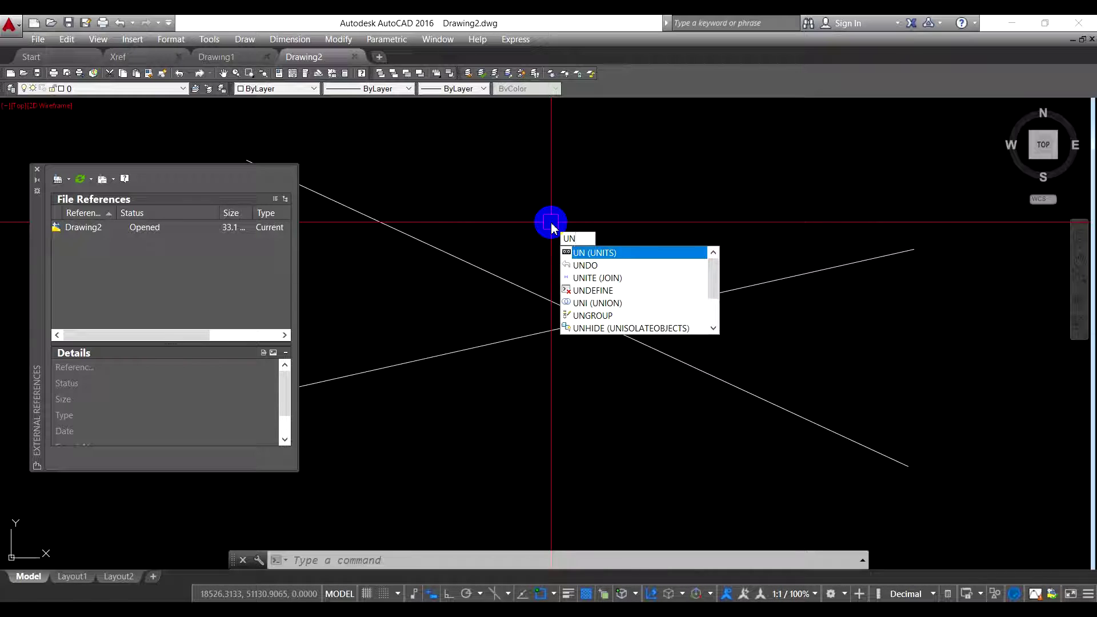
Step: Change Drawing2's insertion scale to Millimeters with the UNITS command
{"action": "key", "text": "BackSpace"}
{"action": "type", "text": "unit"}
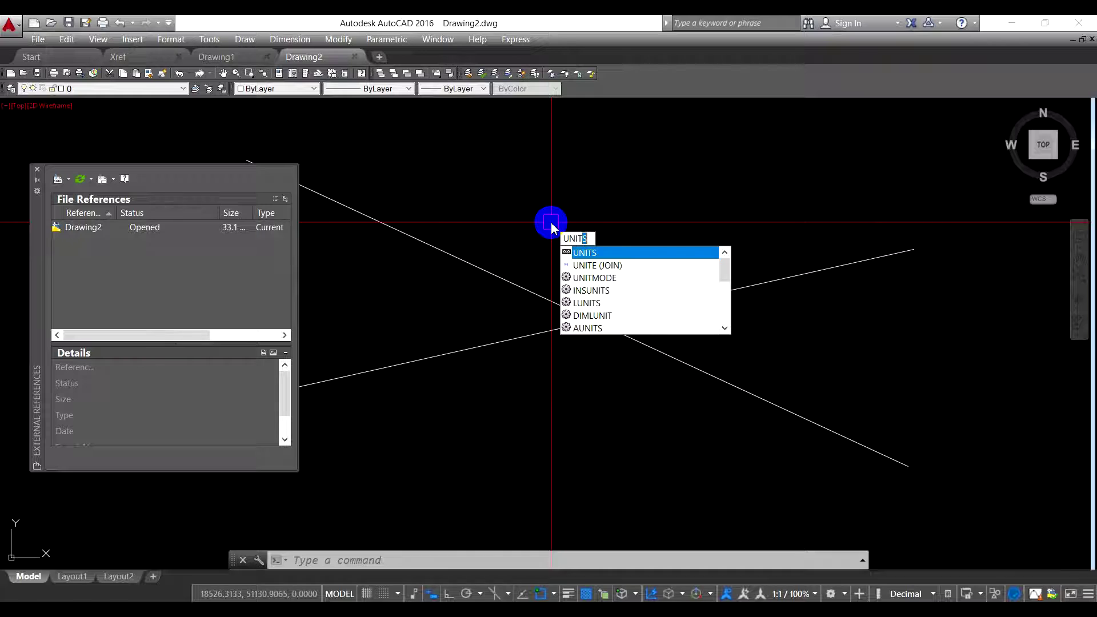
{"action": "type", "text": "s"}
{"action": "key", "text": "Return"}
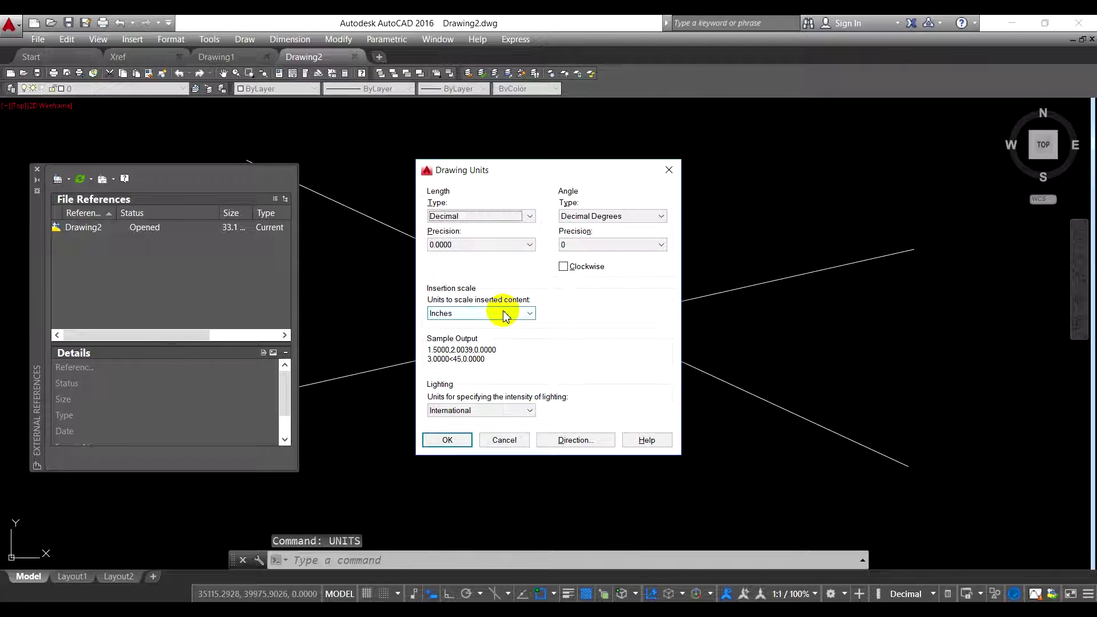
{"action": "left_click", "coordinate": [451, 318]}
{"action": "left_click", "coordinate": [460, 359]}
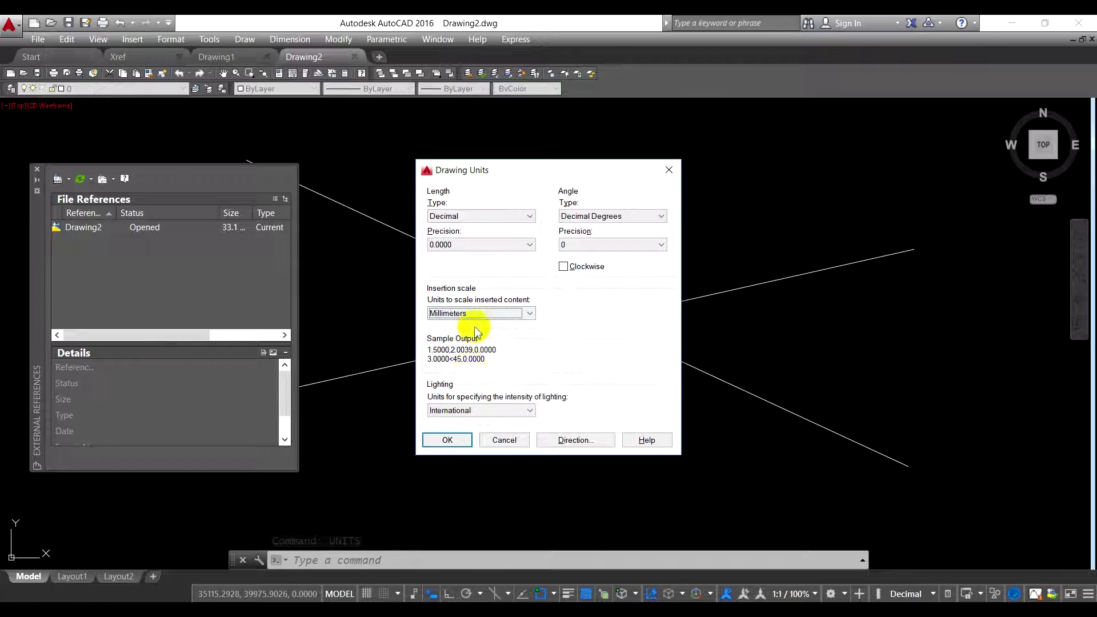
{"action": "left_click", "coordinate": [447, 441]}
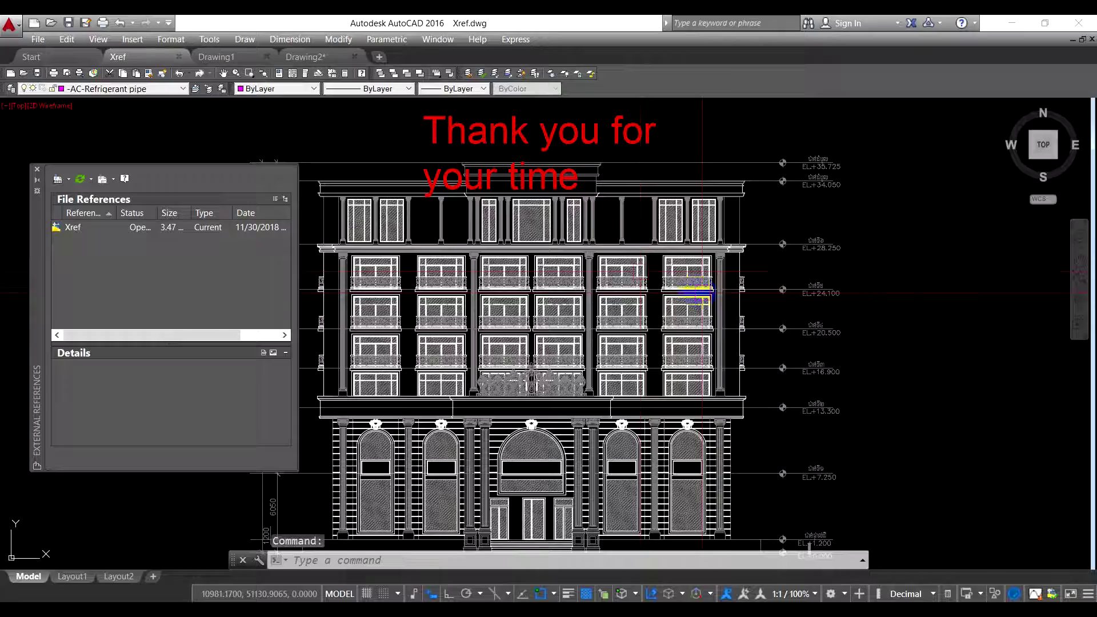
Step: Check Xref.dwg's insertion units, which read Inches, and save Xref.dwg
{"action": "scroll", "coordinate": [694, 291], "scroll_direction": "down", "scroll_amount": 1}
{"action": "scroll", "coordinate": [450, 292], "scroll_direction": "up", "scroll_amount": 3}
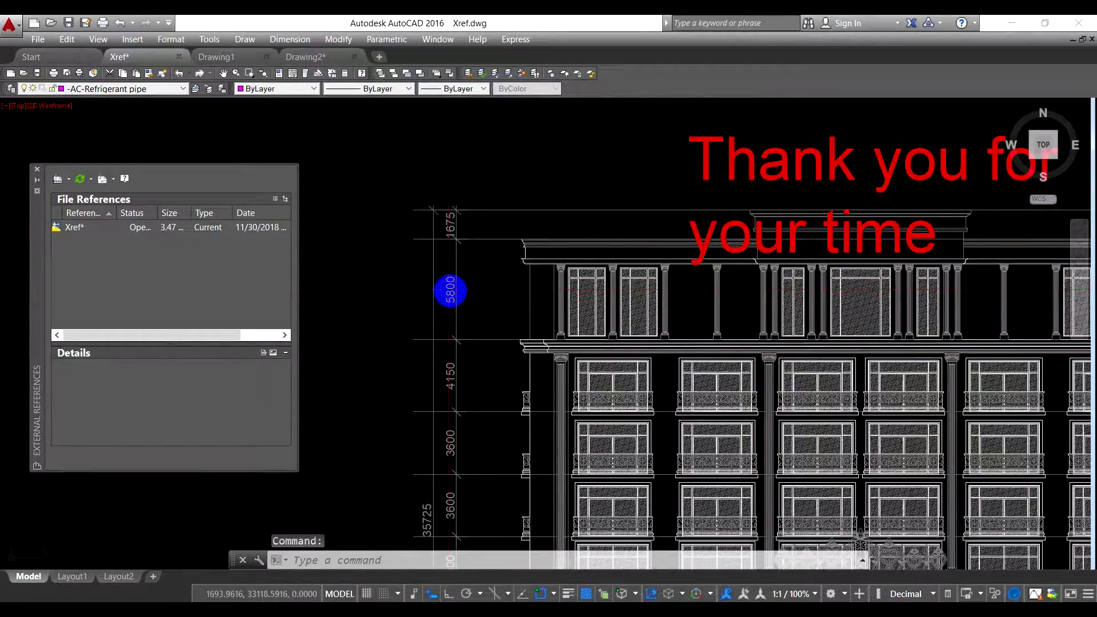
{"action": "scroll", "coordinate": [379, 235], "scroll_direction": "down", "scroll_amount": 4}
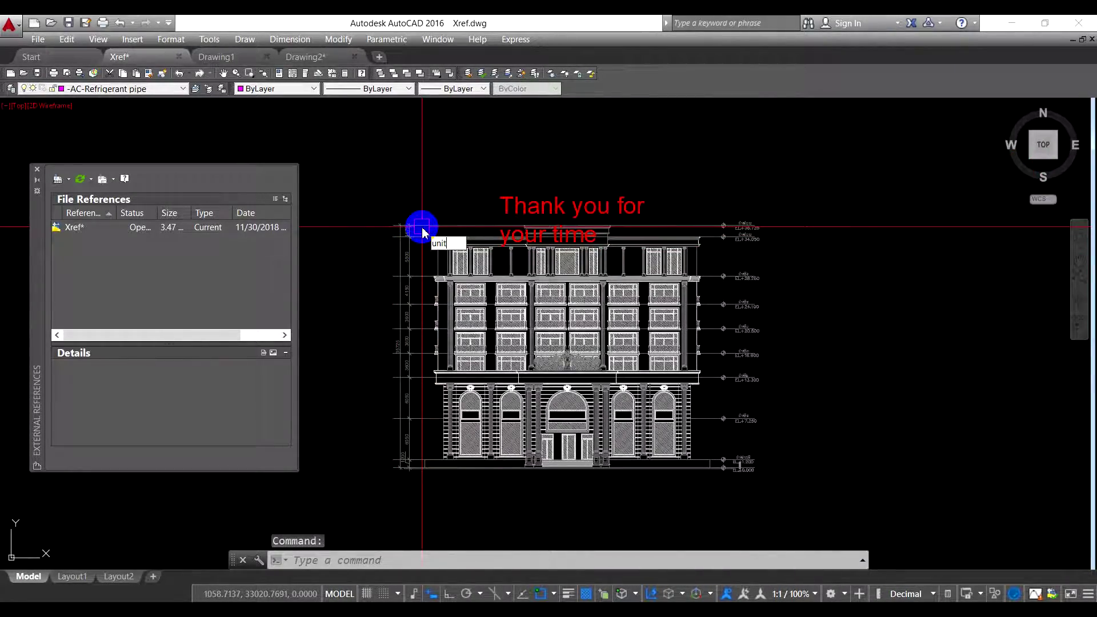
{"action": "key", "text": "Return"}
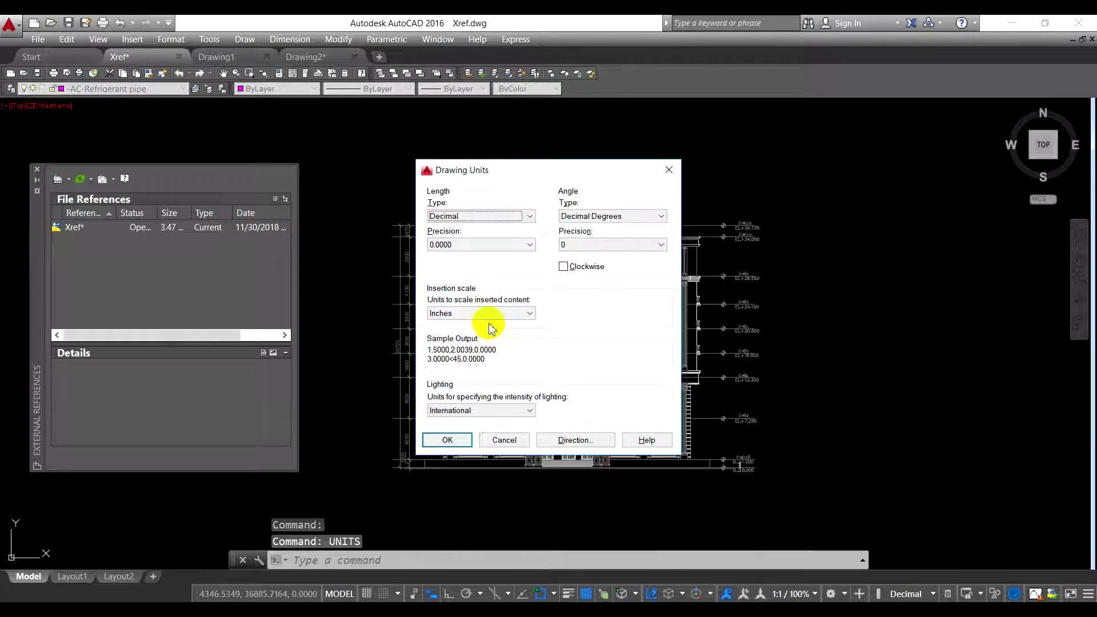
{"action": "left_click", "coordinate": [479, 439]}
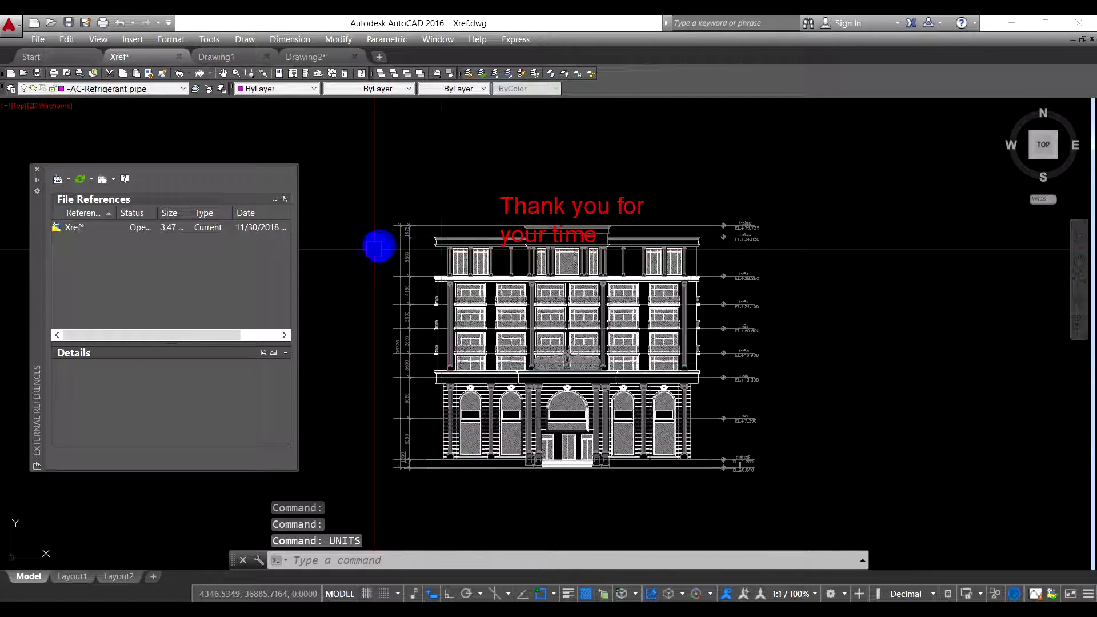
{"action": "left_click", "coordinate": [68, 23]}
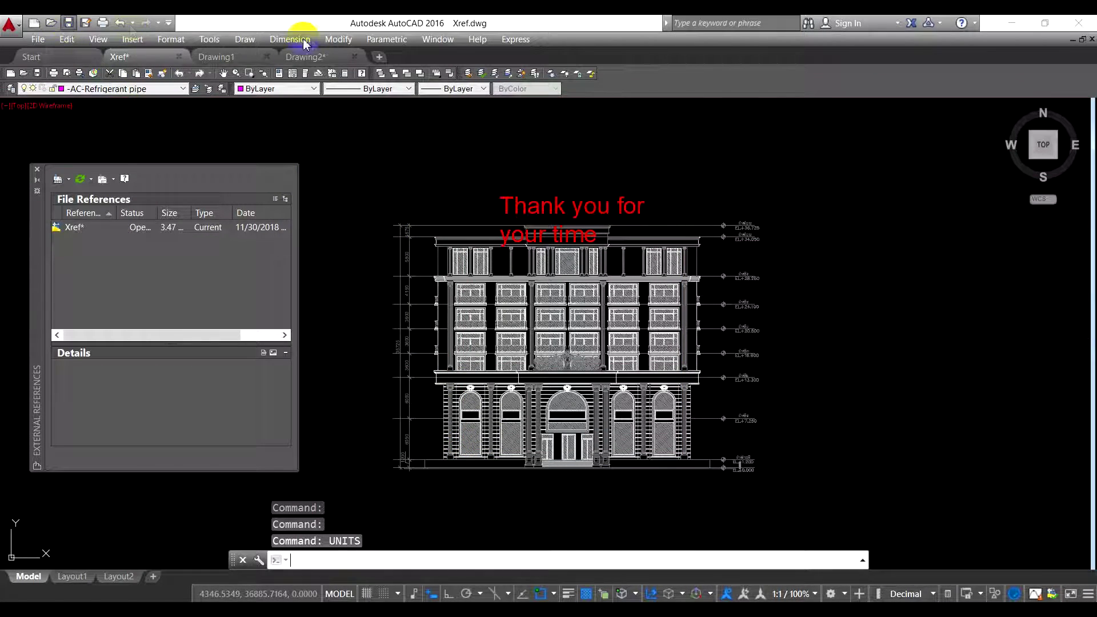
Step: Switch back to Drawing2 and save it
{"action": "left_click", "coordinate": [316, 60]}
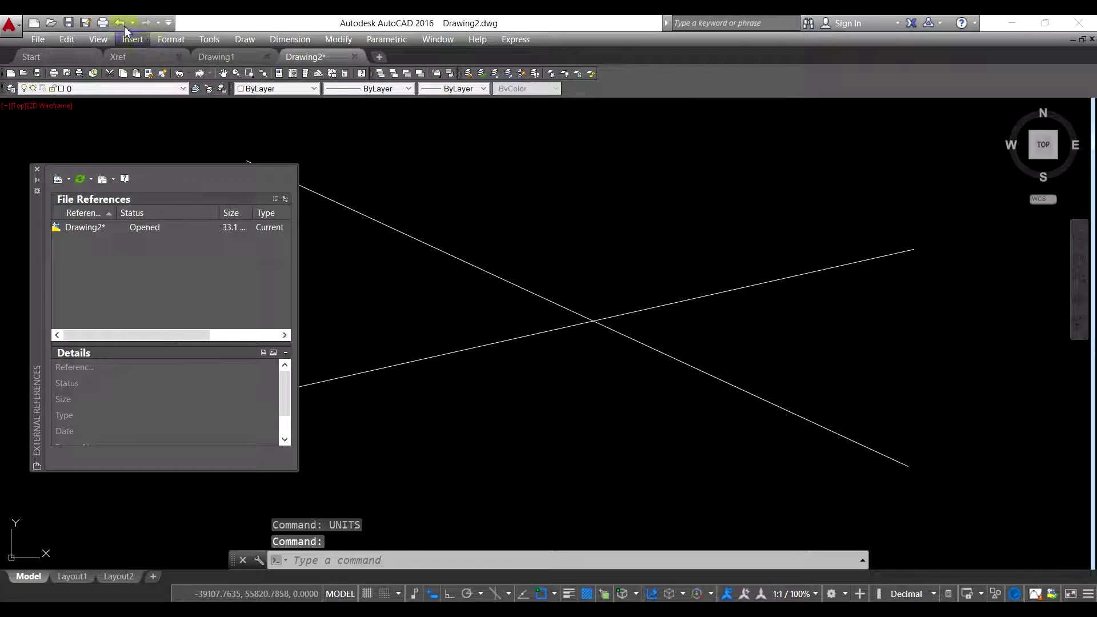
{"action": "left_click", "coordinate": [69, 22]}
{"action": "scroll", "coordinate": [439, 206], "scroll_direction": "down", "scroll_amount": 4}
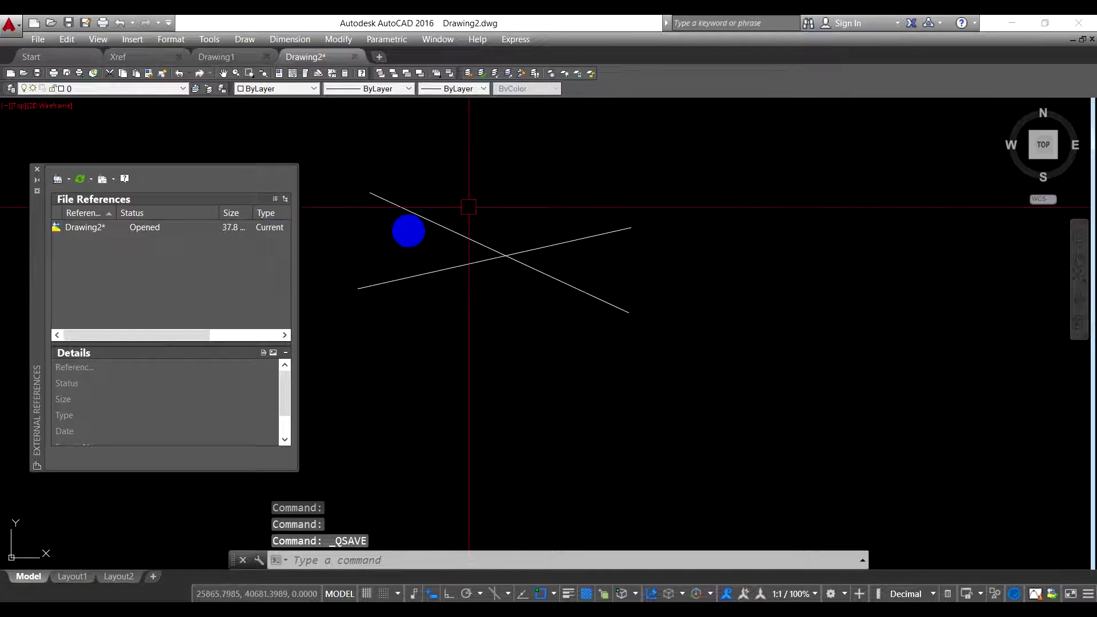
{"action": "left_click", "coordinate": [59, 180]}
Step: Attach Xref.dwg to Drawing2, place it, and zoom to show the whole drawing
{"action": "double_click", "coordinate": [423, 335]}
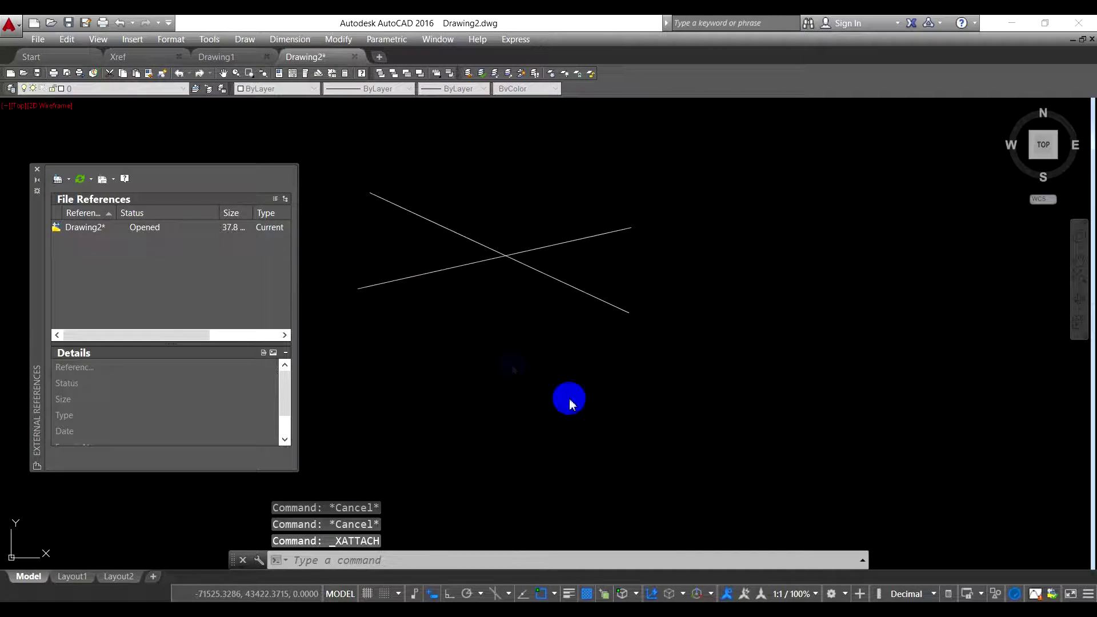
{"action": "left_click", "coordinate": [597, 448]}
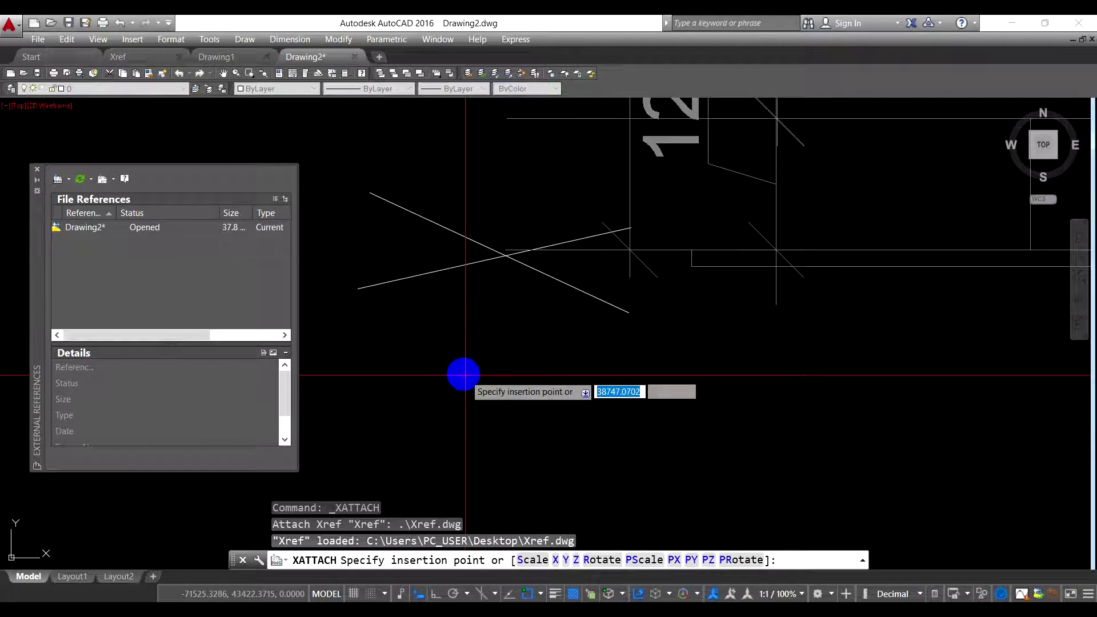
{"action": "left_click", "coordinate": [503, 373]}
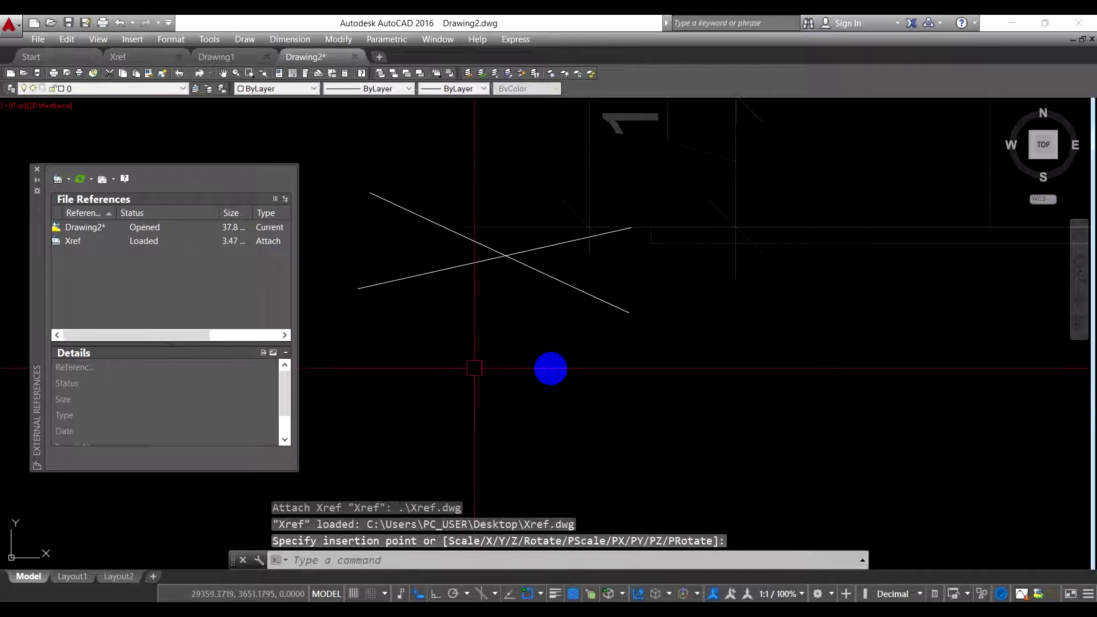
{"action": "middle_click", "coordinate": [628, 280]}
{"action": "middle_click", "coordinate": [628, 280]}
{"action": "scroll", "coordinate": [643, 343], "scroll_direction": "down", "scroll_amount": 4}
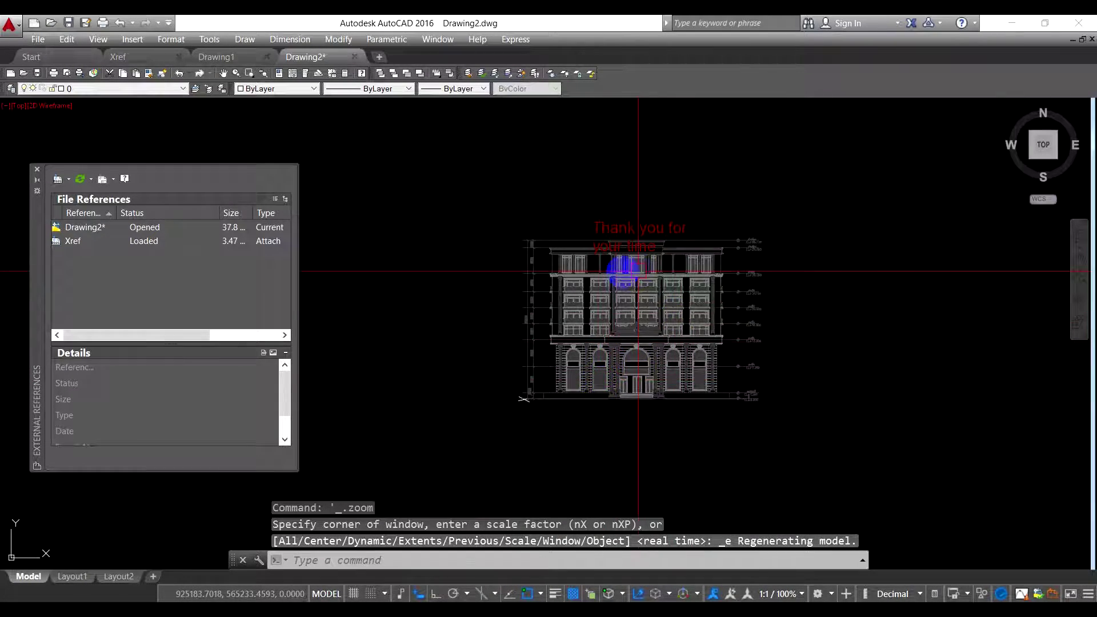
{"action": "scroll", "coordinate": [588, 275], "scroll_direction": "up", "scroll_amount": 3}
{"action": "scroll", "coordinate": [478, 464], "scroll_direction": "up", "scroll_amount": 6}
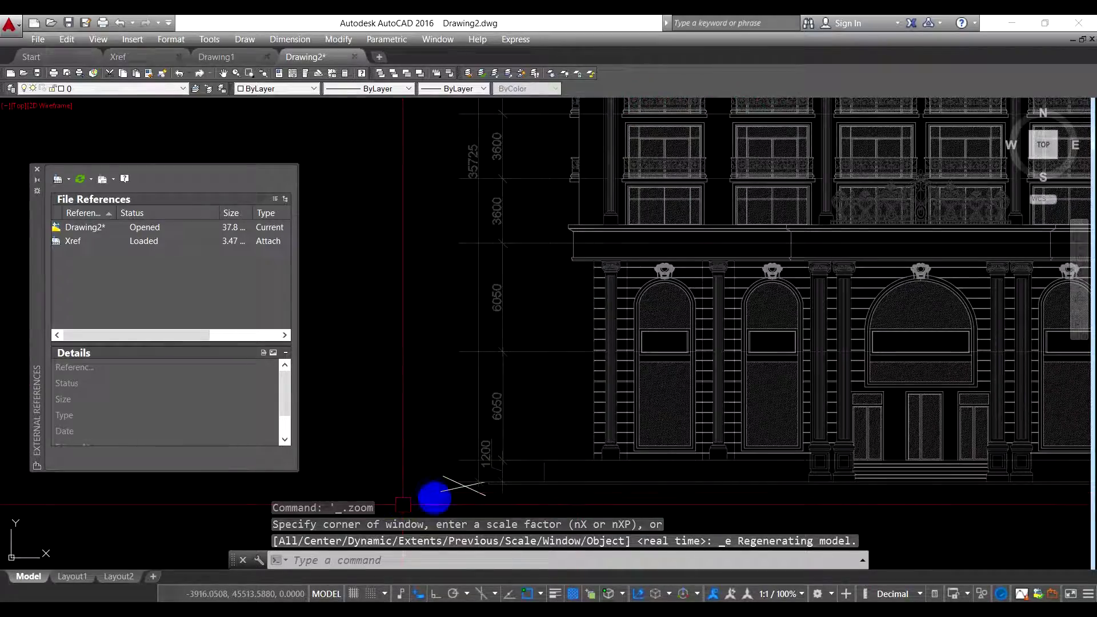
{"action": "scroll", "coordinate": [452, 472], "scroll_direction": "down", "scroll_amount": 6}
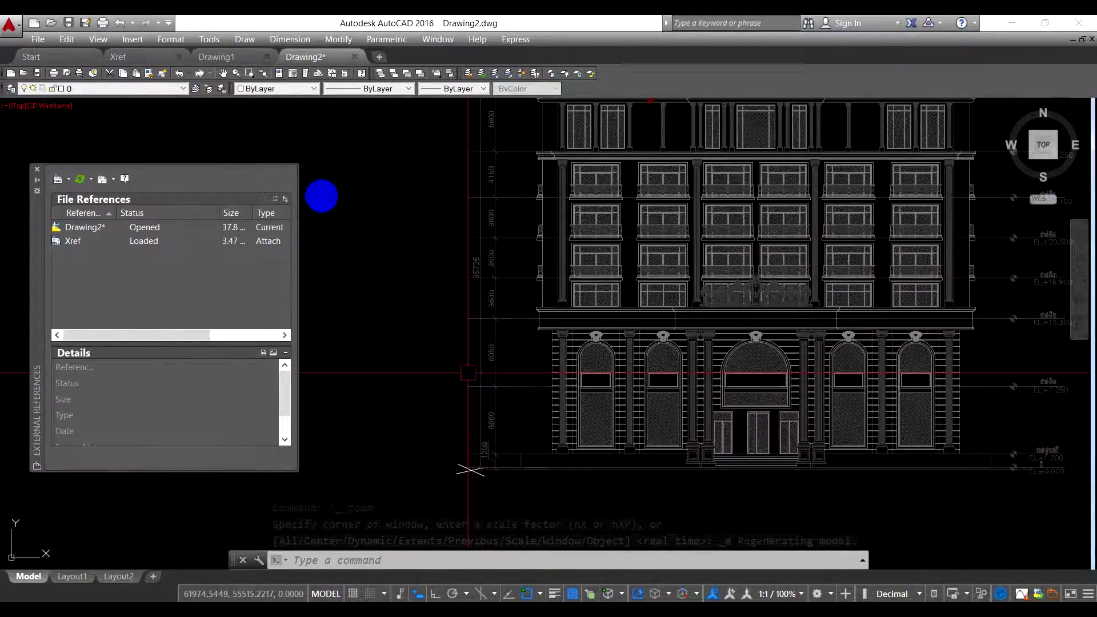
{"action": "scroll", "coordinate": [539, 433], "scroll_direction": "up", "scroll_amount": 4}
Step: Add a linear dimension across the 6050 storey, which measures 153670
{"action": "type", "text": "dli"}
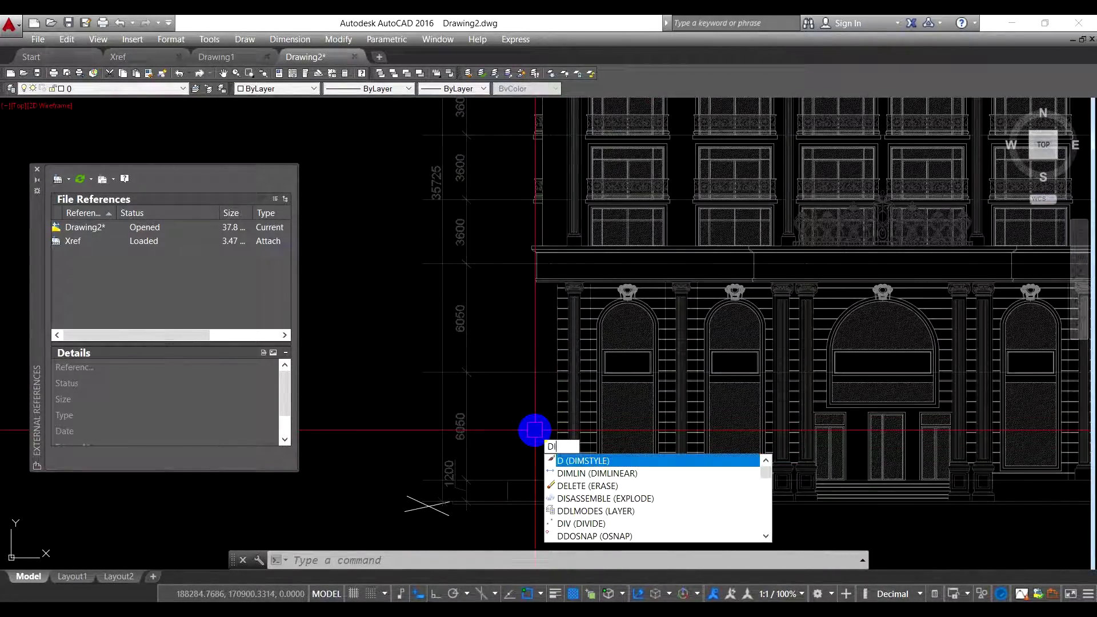
{"action": "key", "text": "Return"}
{"action": "left_click", "coordinate": [421, 264]}
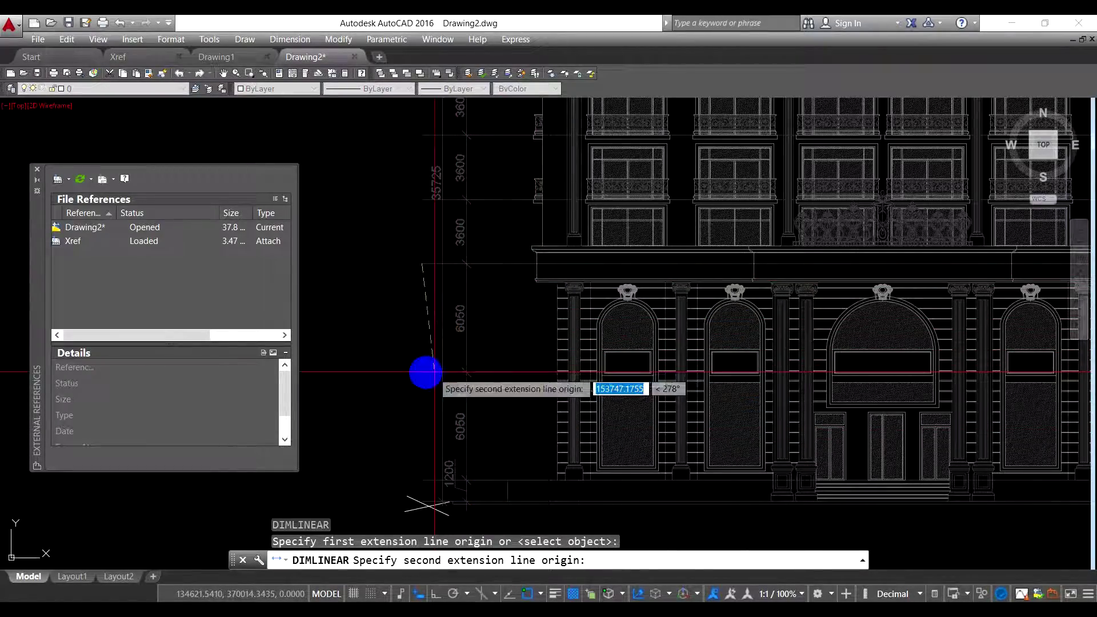
{"action": "left_click", "coordinate": [387, 350]}
{"action": "left_click", "coordinate": [387, 324]}
{"action": "scroll", "coordinate": [399, 312], "scroll_direction": "up", "scroll_amount": 5}
{"action": "scroll", "coordinate": [399, 312], "scroll_direction": "down", "scroll_amount": 3}
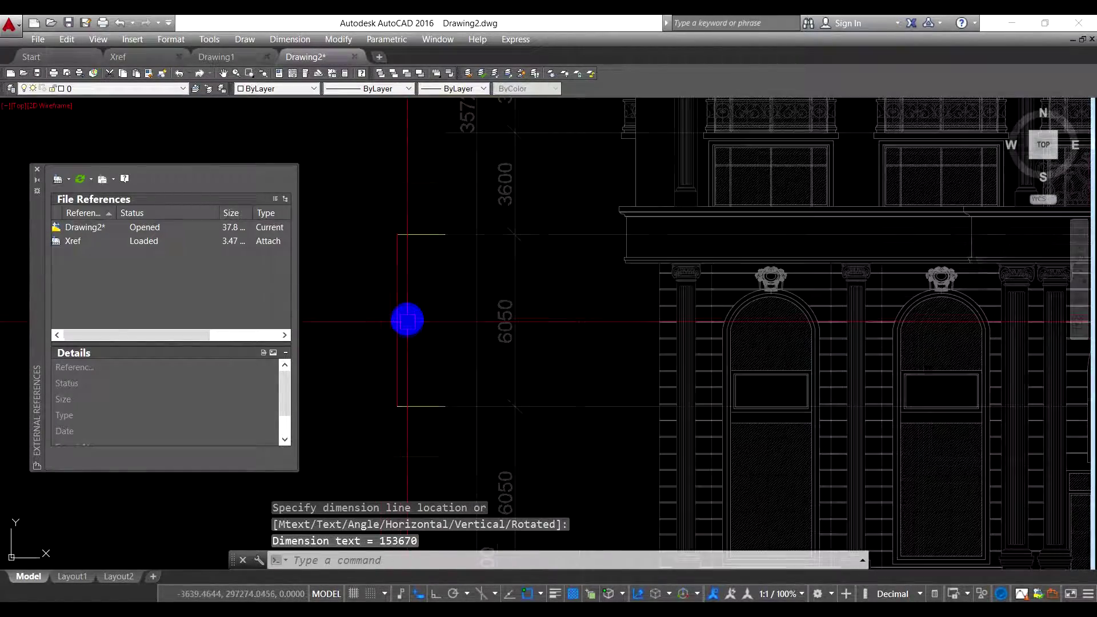
Step: Erase the 153670 test dimension
{"action": "scroll", "coordinate": [400, 312], "scroll_direction": "down", "scroll_amount": 2}
{"action": "left_click", "coordinate": [398, 314]}
{"action": "type", "text": "e"}
{"action": "key", "text": "Return"}
{"action": "scroll", "coordinate": [398, 314], "scroll_direction": "up", "scroll_amount": 4}
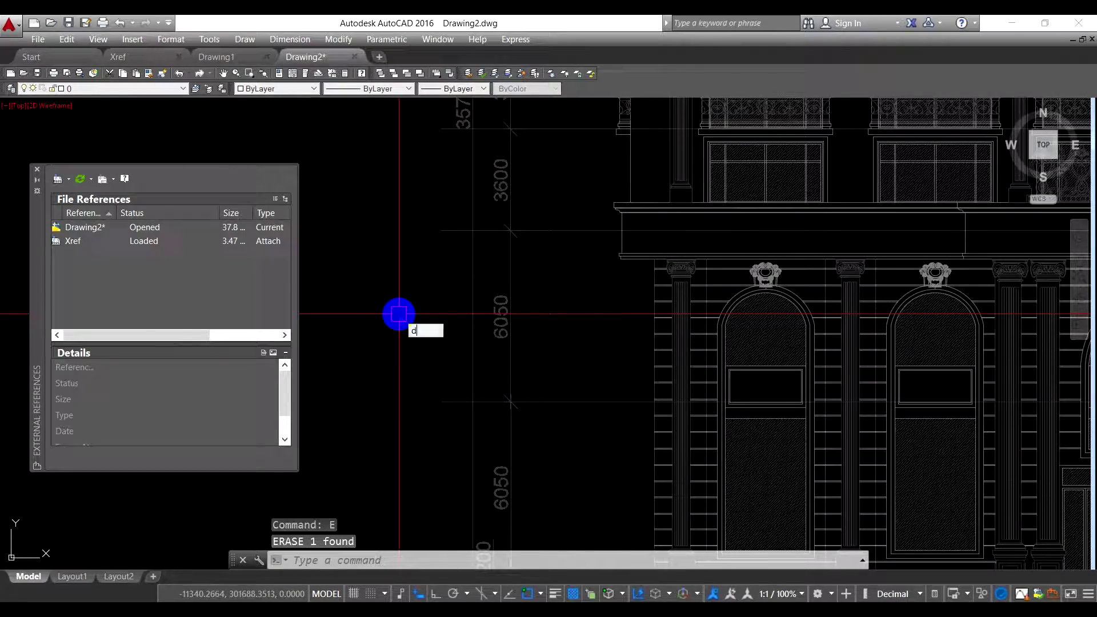
Step: Increase the Standard dimension style's text height
{"action": "type", "text": "d"}
{"action": "key", "text": "Return"}
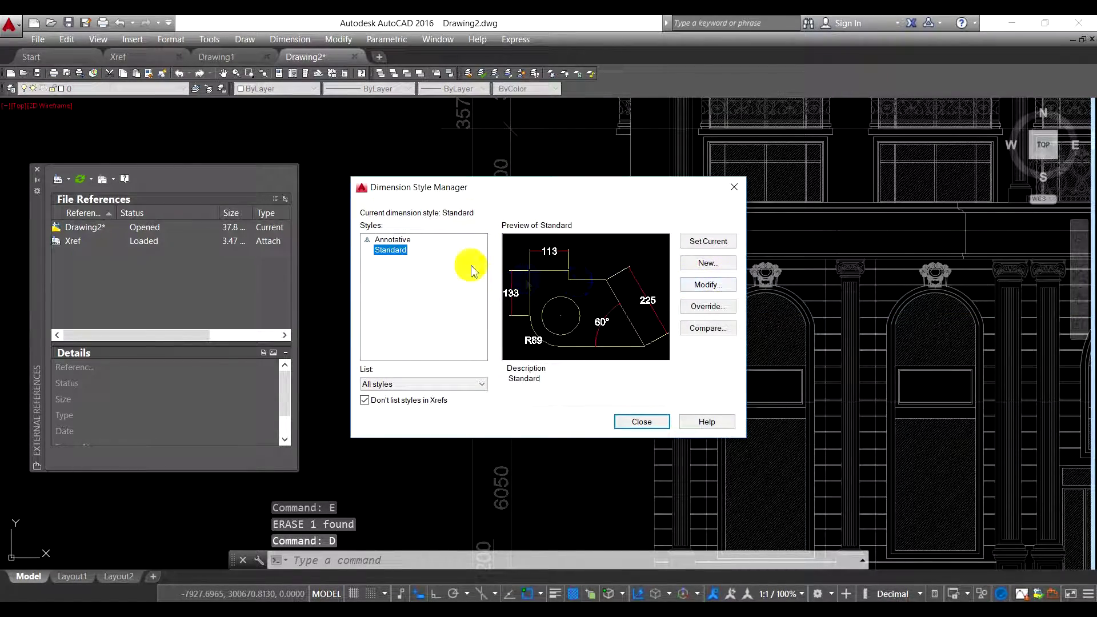
{"action": "left_click", "coordinate": [694, 286]}
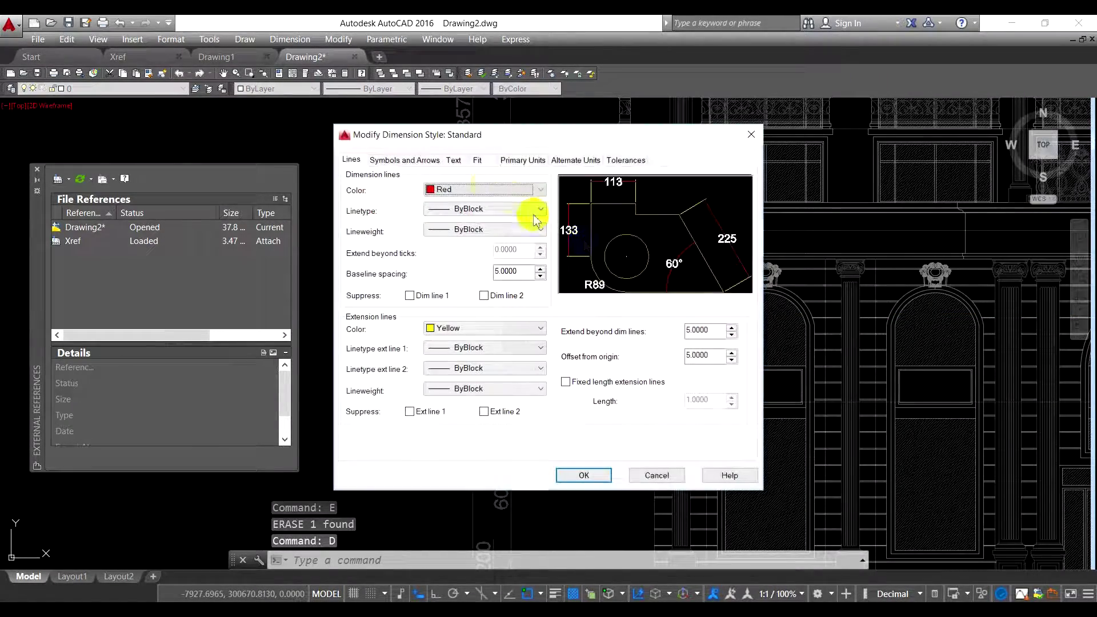
{"action": "left_click", "coordinate": [453, 160]}
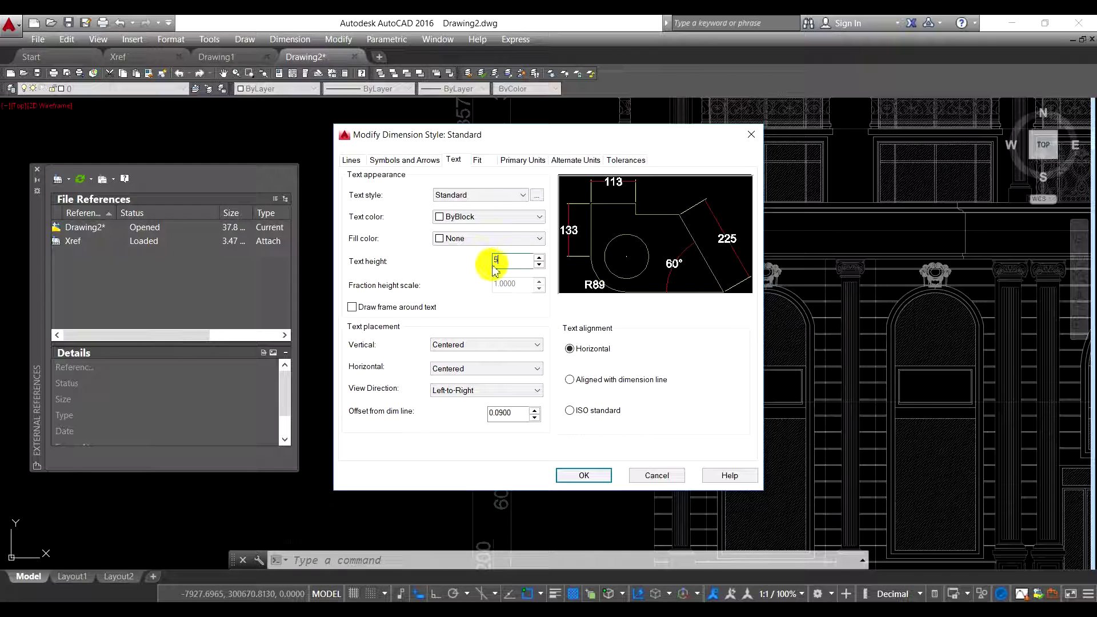
{"action": "left_click", "coordinate": [594, 473]}
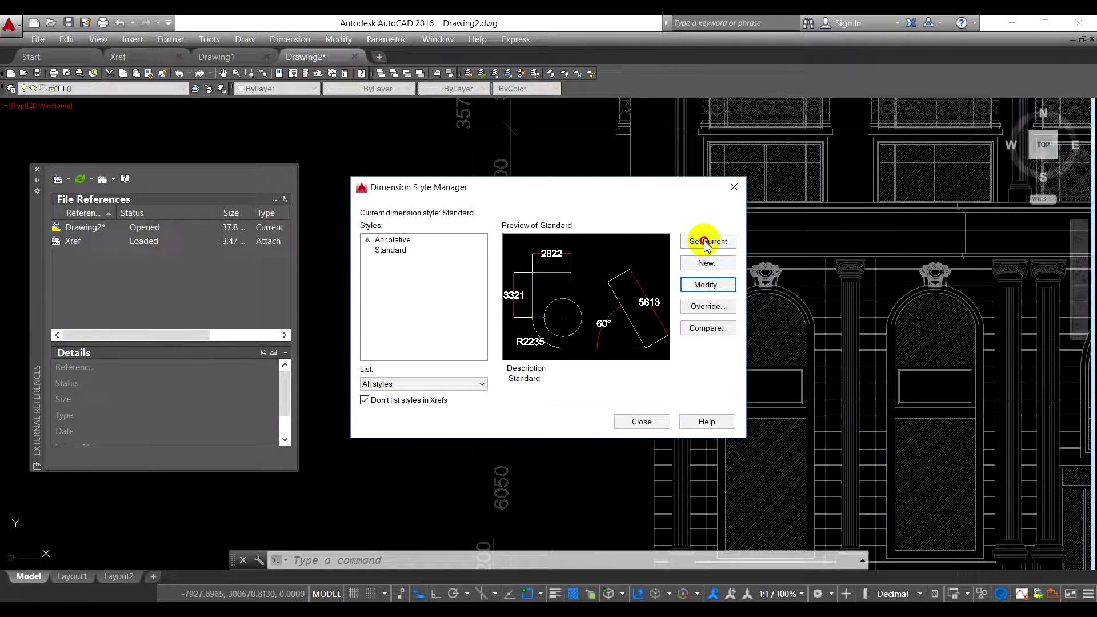
{"action": "left_click", "coordinate": [642, 422]}
Step: Redraw the linear dimension over the 6050 storey, again reading 153670
{"action": "type", "text": "dli"}
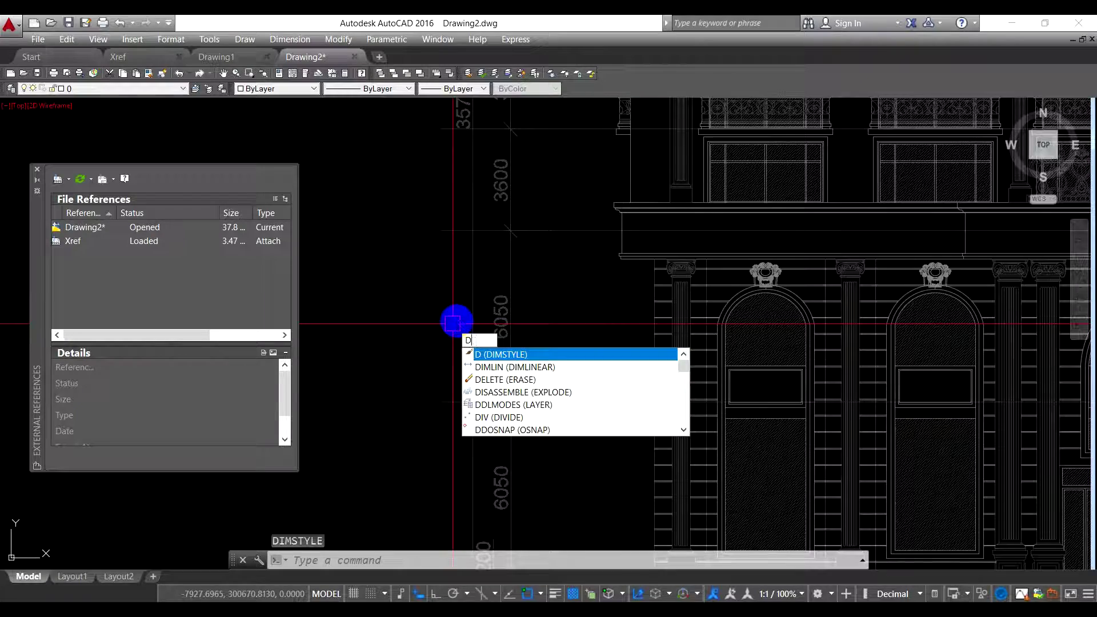
{"action": "key", "text": "Return"}
{"action": "left_click", "coordinate": [441, 231]}
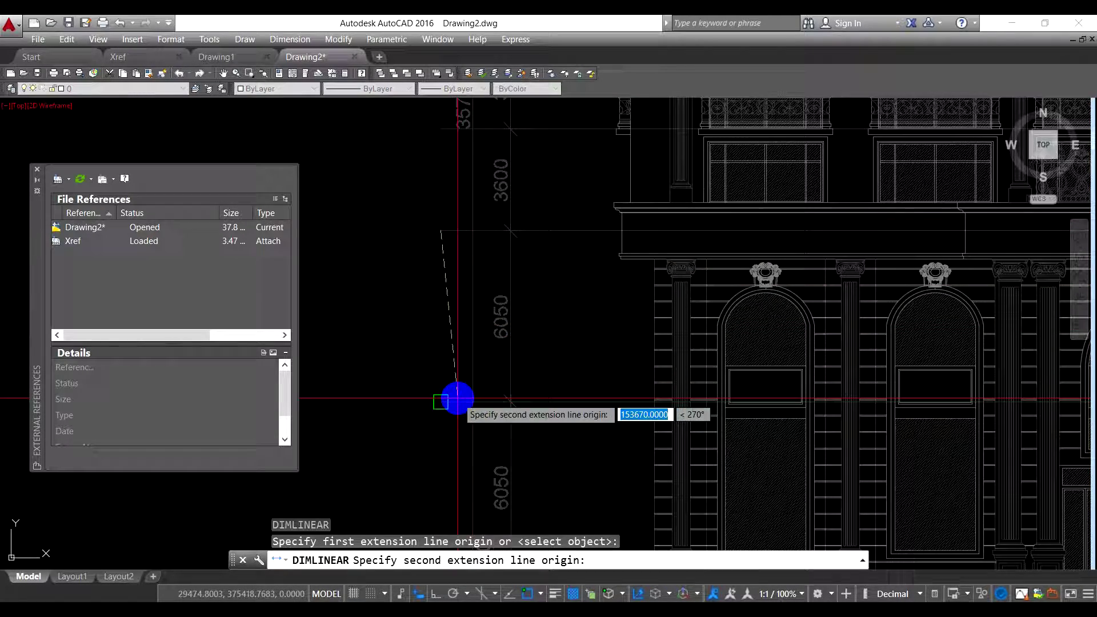
{"action": "left_click", "coordinate": [441, 402]}
{"action": "left_click", "coordinate": [416, 360]}
{"action": "scroll", "coordinate": [419, 316], "scroll_direction": "up", "scroll_amount": 6}
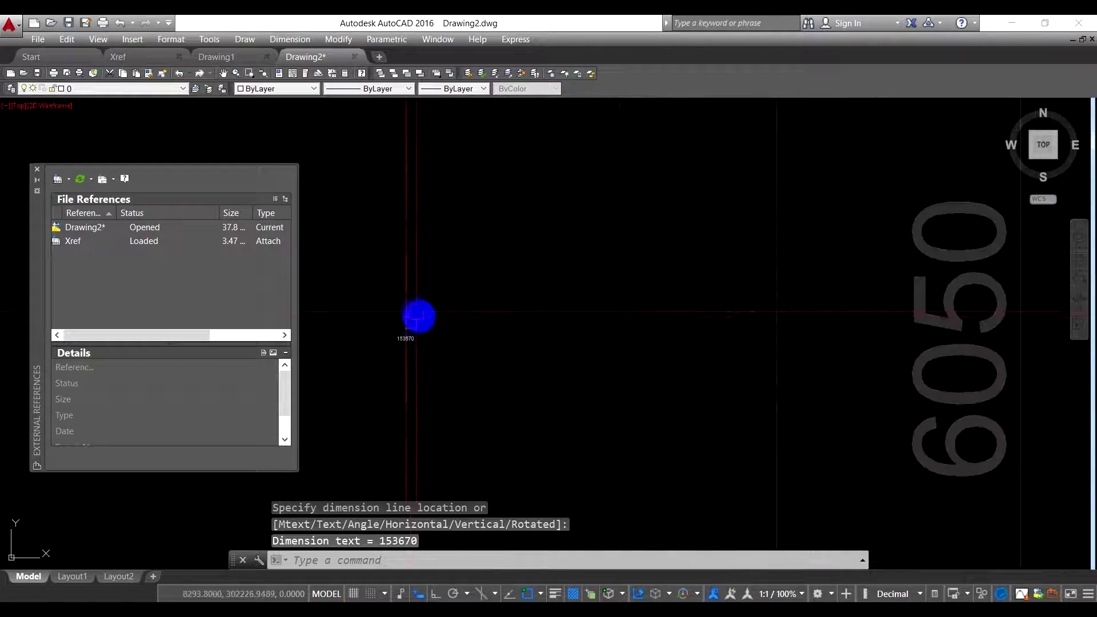
{"action": "scroll", "coordinate": [429, 351], "scroll_direction": "down", "scroll_amount": 6}
{"action": "type", "text": "d"}
{"action": "key", "text": "Return"}
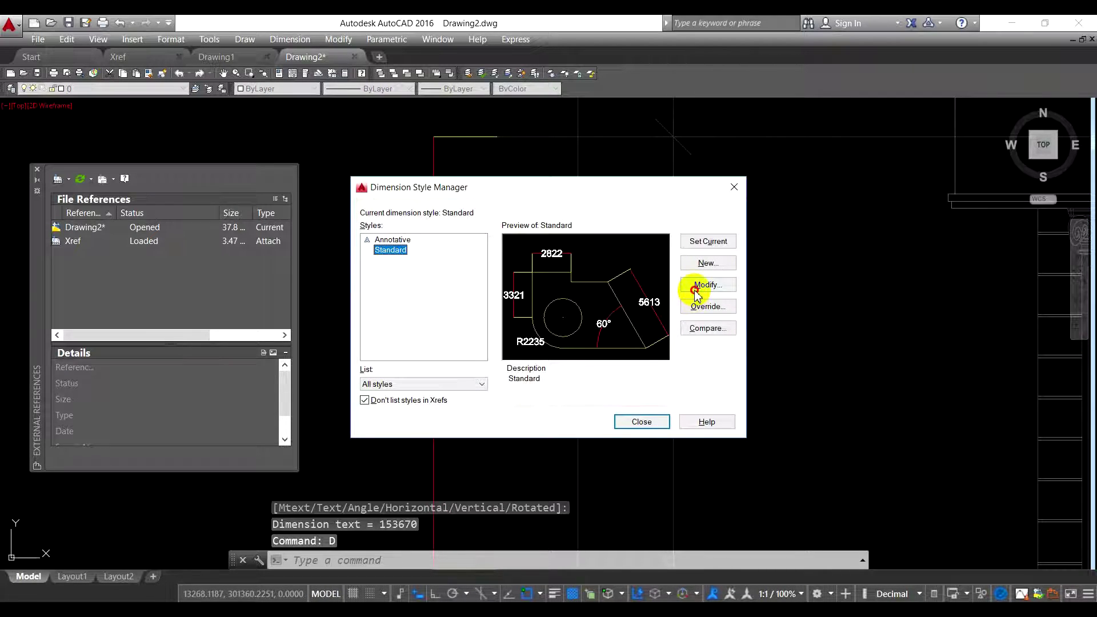
Step: Set the Standard dimension style's text height to 5000
{"action": "left_click", "coordinate": [696, 289]}
{"action": "left_click_drag", "start_coordinate": [523, 260], "coordinate": [443, 257]}
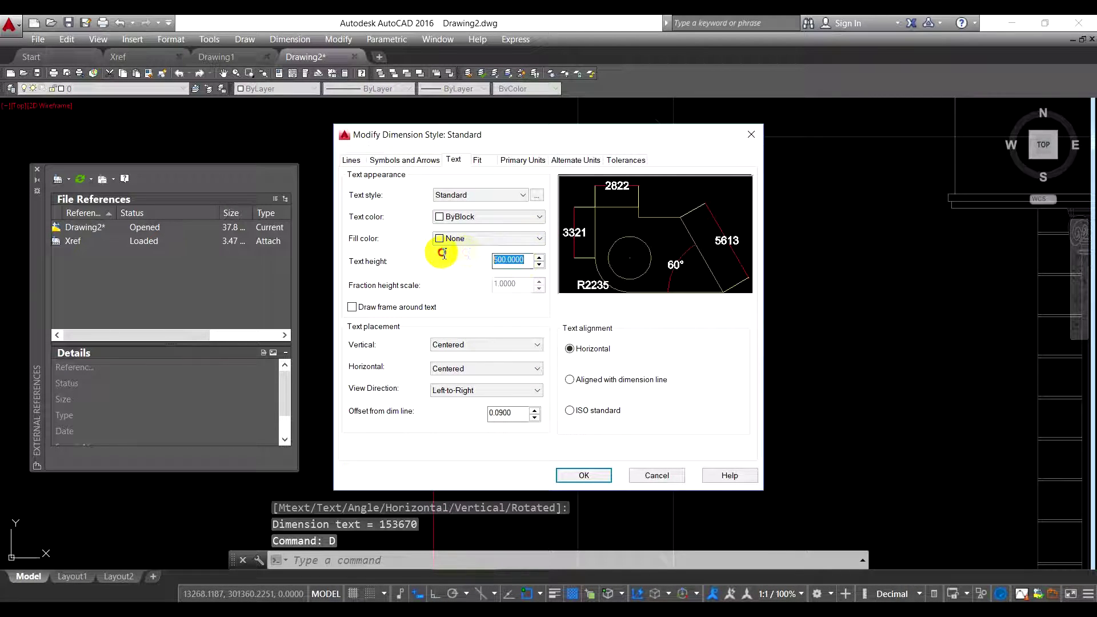
{"action": "type", "text": "5000"}
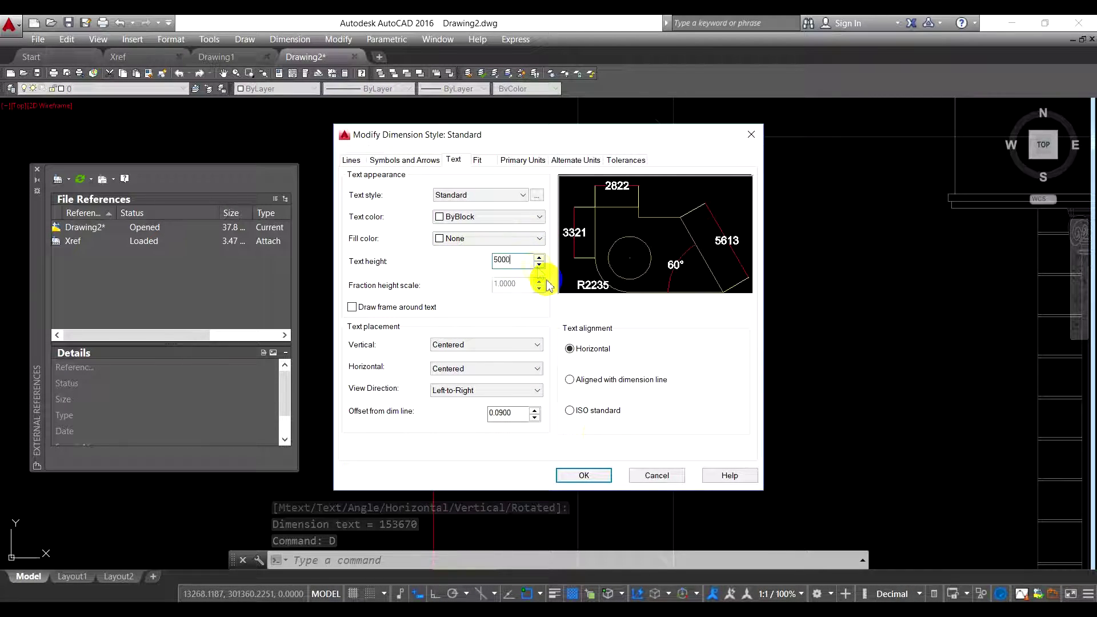
{"action": "left_click", "coordinate": [584, 475]}
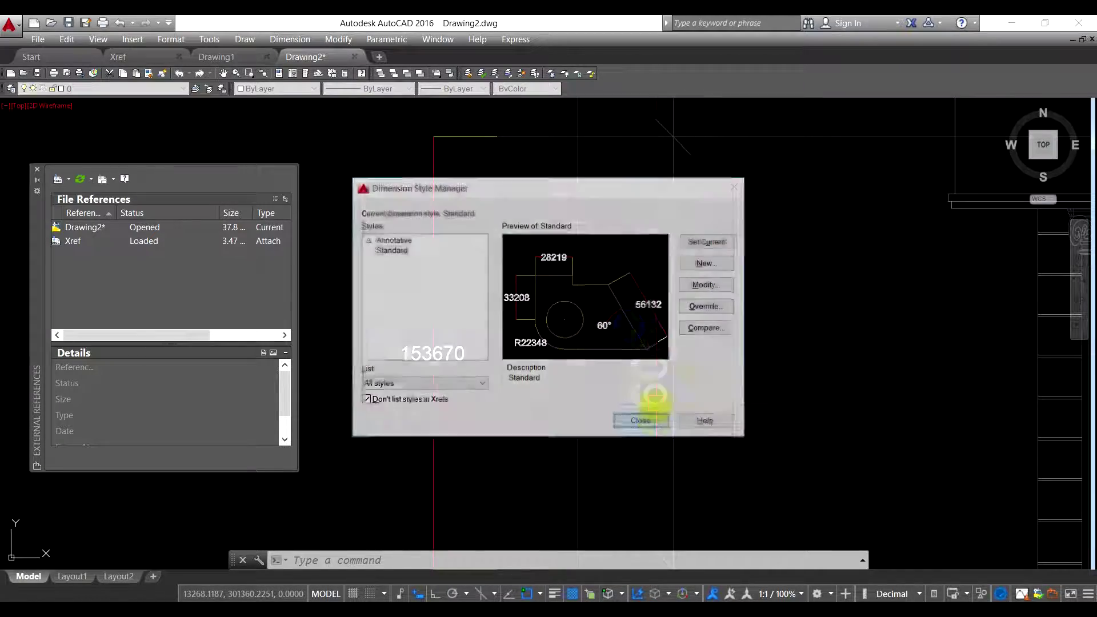
{"action": "left_click", "coordinate": [642, 422]}
Step: Pan and zoom to view the whole elevation beside the 153670 dimension
{"action": "mouse_move", "coordinate": [642, 422]}
{"action": "middle_mouse_down"}
{"action": "mouse_move", "coordinate": [602, 299]}
{"action": "mouse_move", "coordinate": [499, 272]}
{"action": "mouse_move", "coordinate": [614, 302]}
{"action": "mouse_move", "coordinate": [697, 387]}
{"action": "middle_mouse_up"}
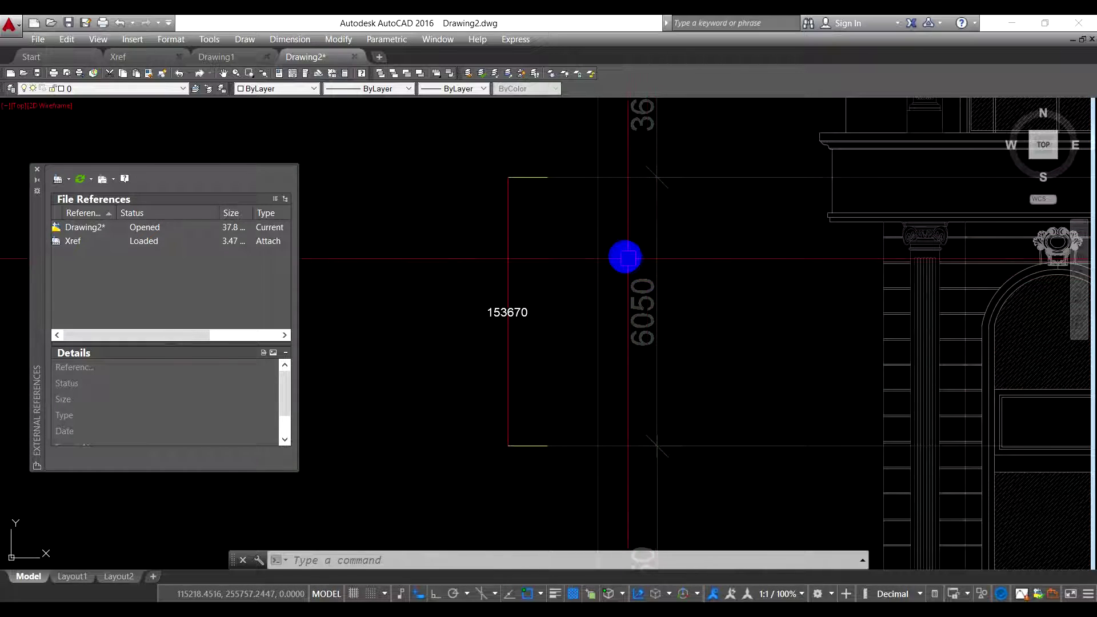
{"action": "scroll", "coordinate": [505, 179], "scroll_direction": "down", "scroll_amount": 6}
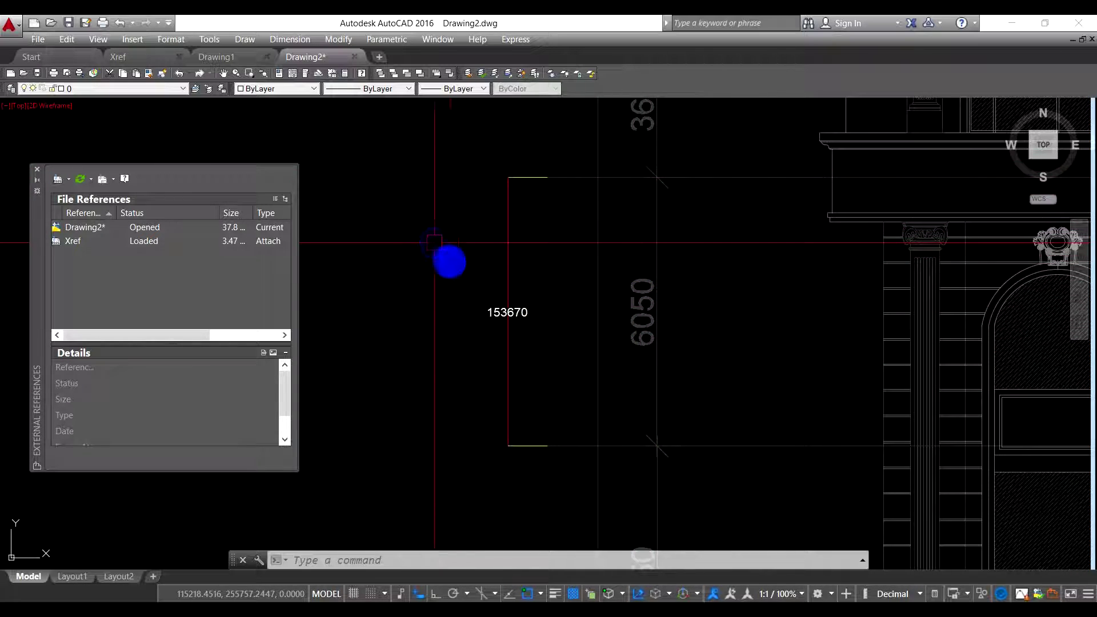
{"action": "scroll", "coordinate": [471, 369], "scroll_direction": "up", "scroll_amount": 2}
{"action": "scroll", "coordinate": [514, 326], "scroll_direction": "up", "scroll_amount": 7}
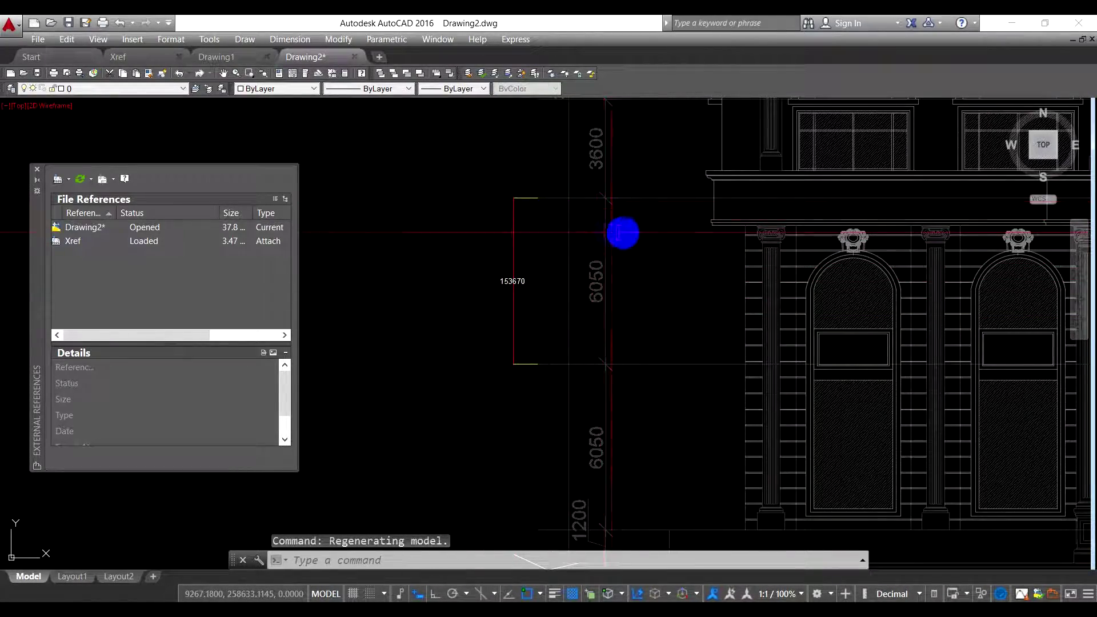
{"action": "scroll", "coordinate": [623, 232], "scroll_direction": "down", "scroll_amount": 4}
{"action": "middle_click", "coordinate": [607, 265]}
{"action": "middle_click", "coordinate": [608, 265]}
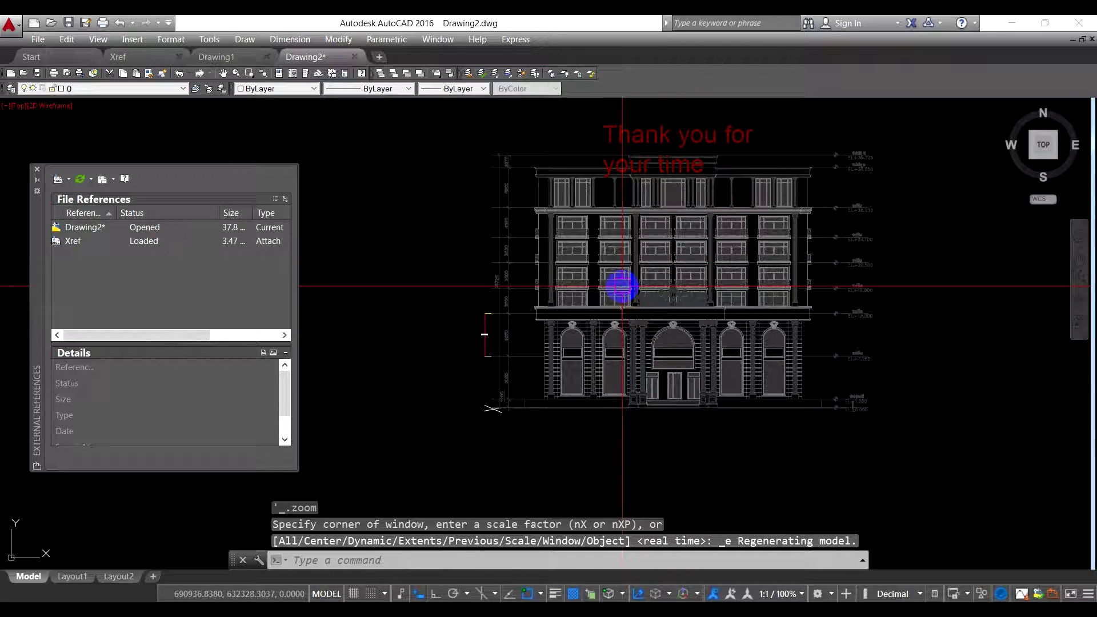
{"action": "scroll", "coordinate": [489, 274], "scroll_direction": "up", "scroll_amount": 2}
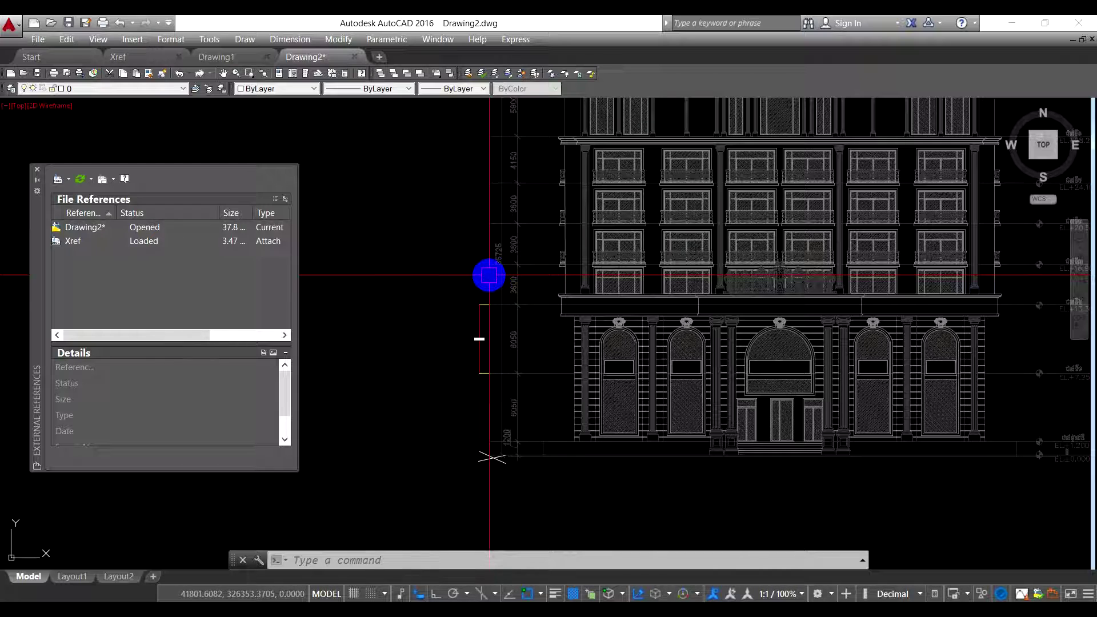
Step: Set Drawing2's insertion scale back to Inches and save the drawing
{"action": "type", "text": "ni"}
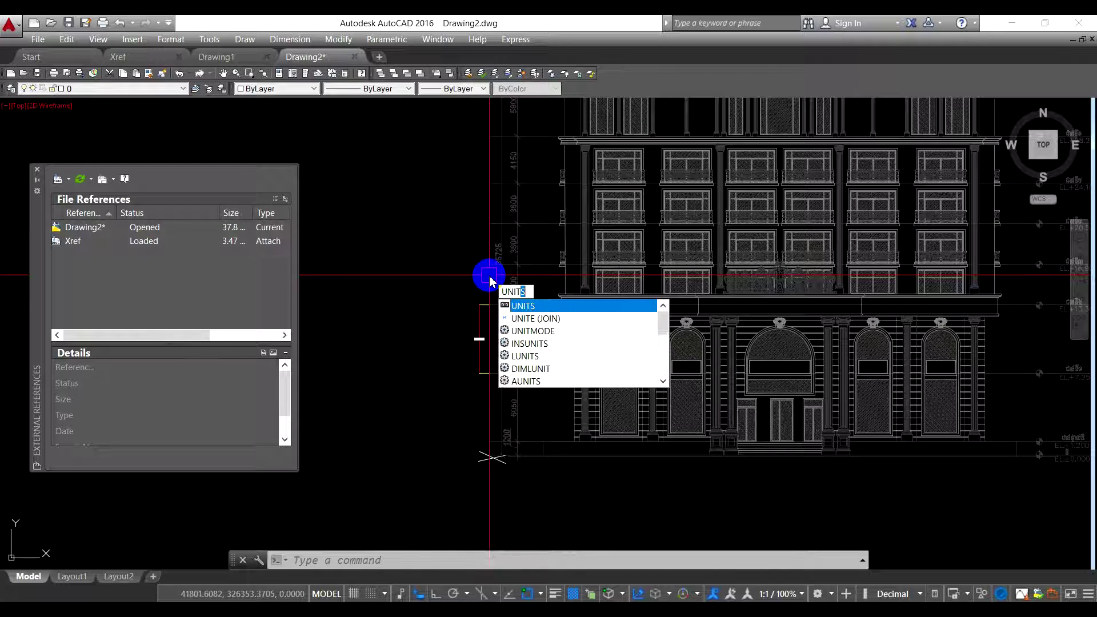
{"action": "key", "text": "Return"}
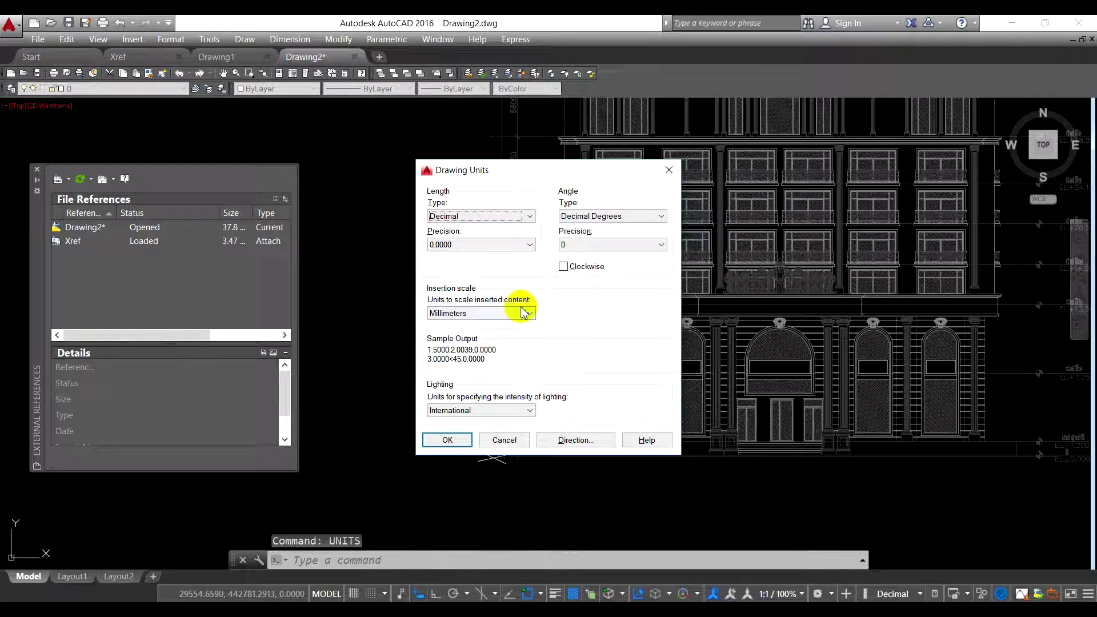
{"action": "left_click", "coordinate": [523, 312]}
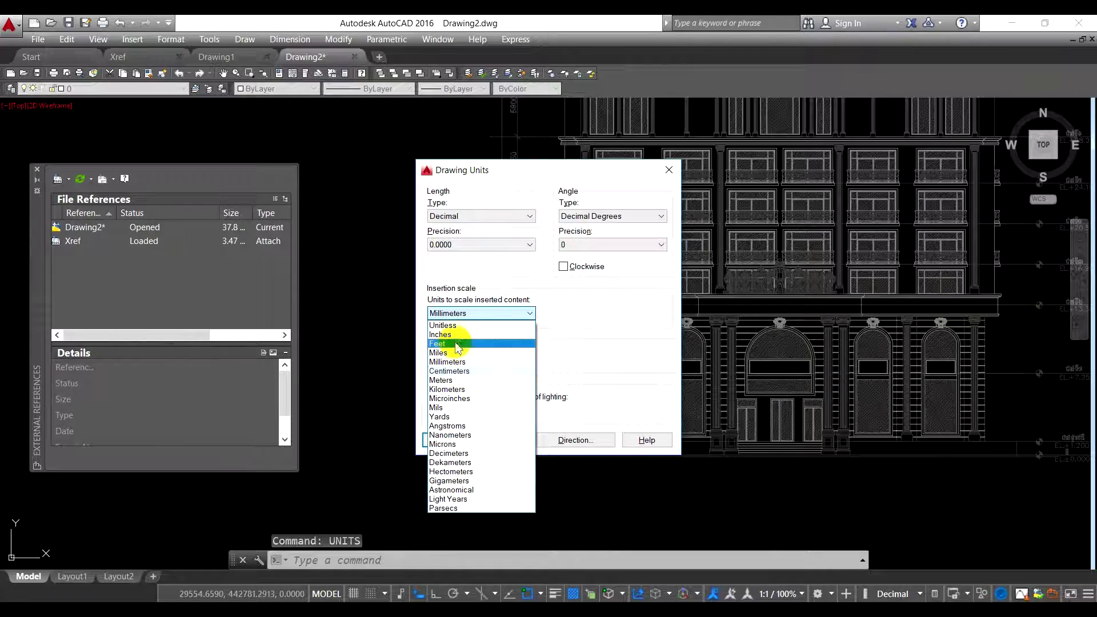
{"action": "left_click", "coordinate": [451, 335]}
{"action": "left_click", "coordinate": [447, 440]}
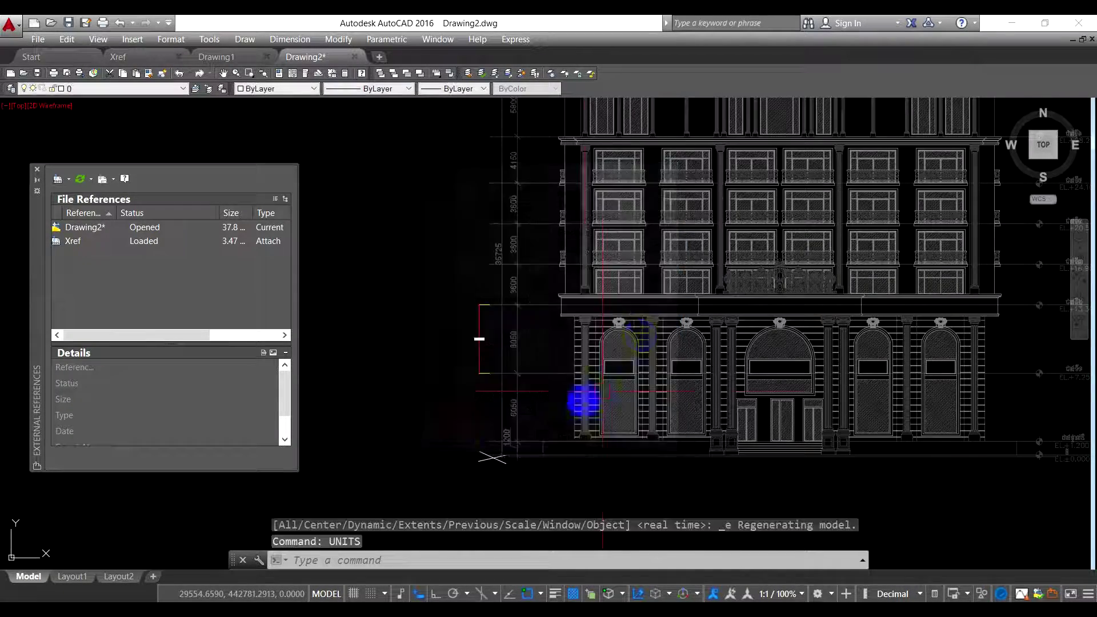
{"action": "left_click", "coordinate": [70, 23]}
Step: Reload the Xref reference in External References, then detach it
{"action": "scroll", "coordinate": [446, 232], "scroll_direction": "down", "scroll_amount": 3}
{"action": "left_click", "coordinate": [571, 234]}
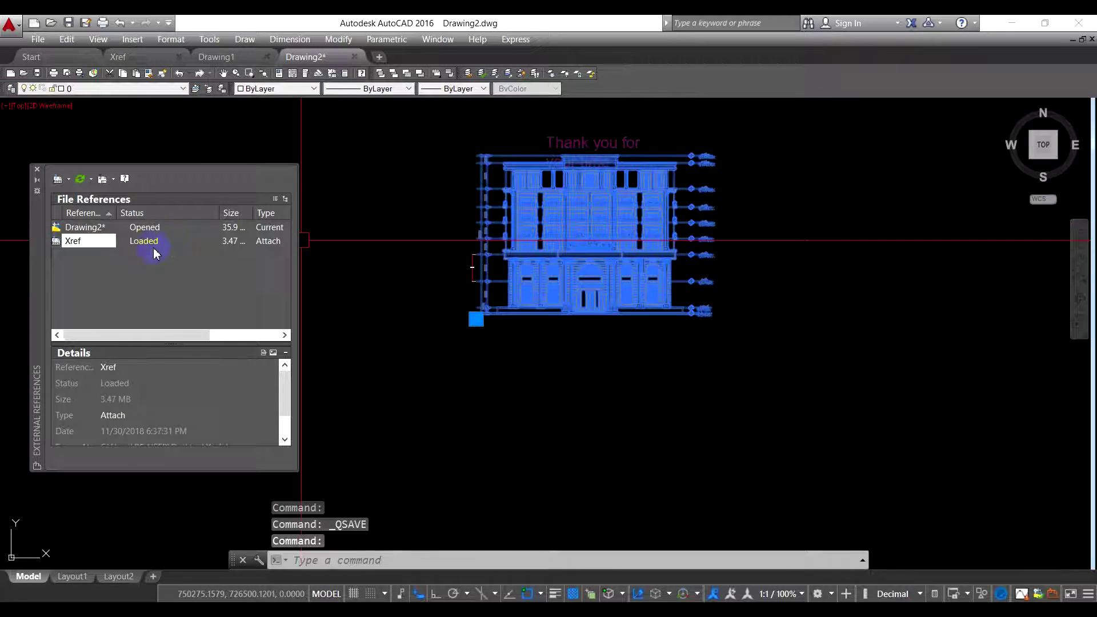
{"action": "key", "text": "Escape"}
{"action": "right_click", "coordinate": [92, 247]}
{"action": "left_click", "coordinate": [124, 295]}
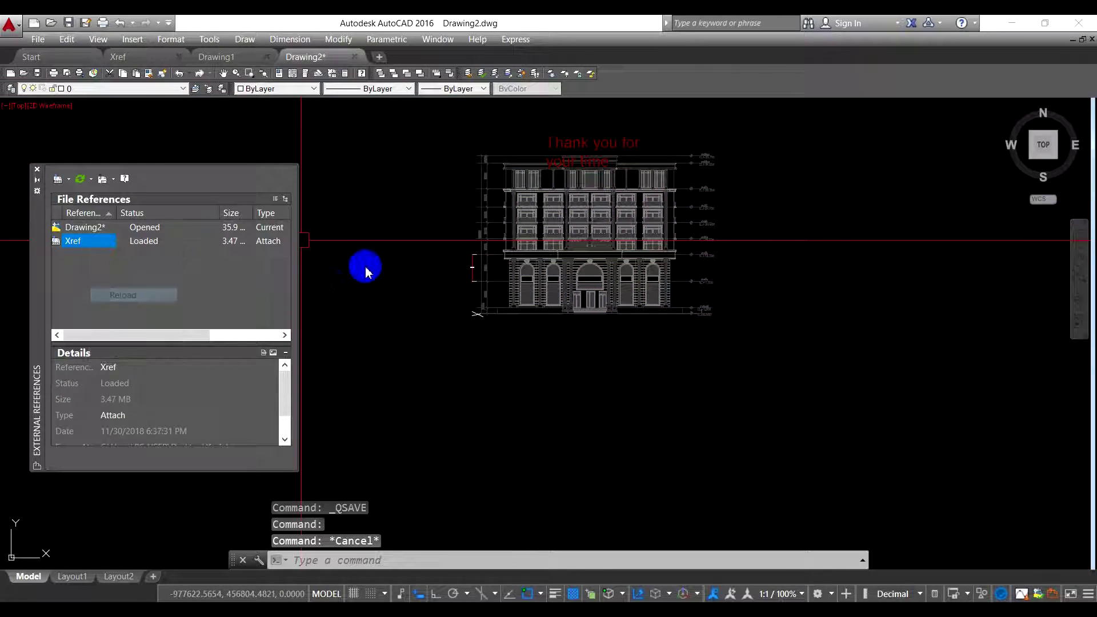
{"action": "scroll", "coordinate": [482, 264], "scroll_direction": "up", "scroll_amount": 4}
{"action": "scroll", "coordinate": [449, 261], "scroll_direction": "up", "scroll_amount": 4}
{"action": "left_click", "coordinate": [718, 224]}
{"action": "key", "text": "Escape"}
{"action": "key", "text": "Escape"}
{"action": "key", "text": "Escape"}
{"action": "right_click", "coordinate": [67, 246]}
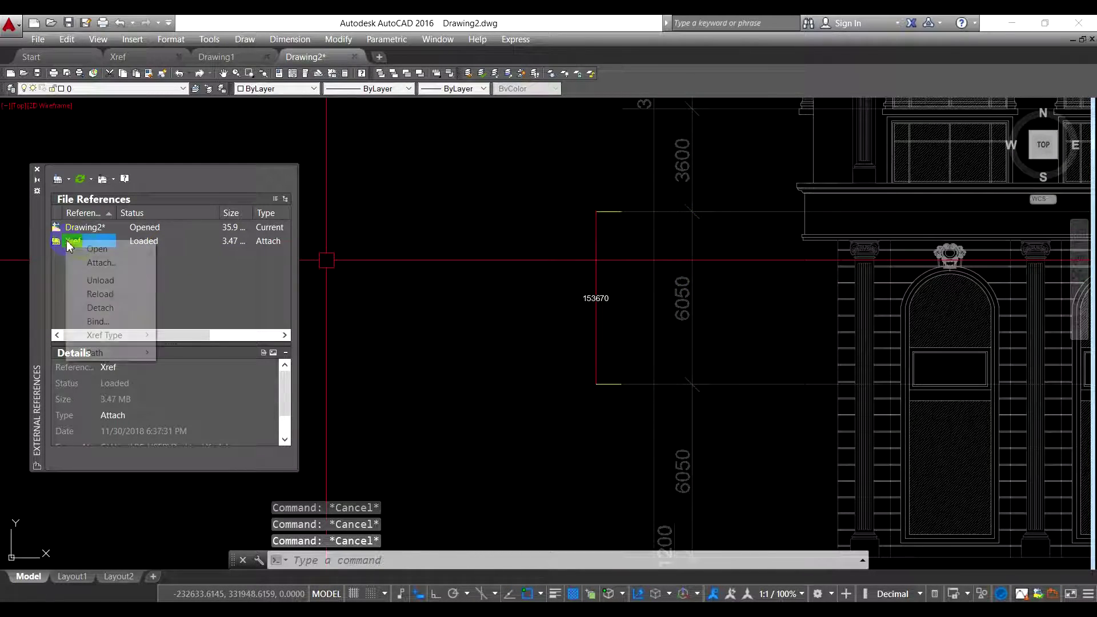
{"action": "left_click", "coordinate": [104, 305]}
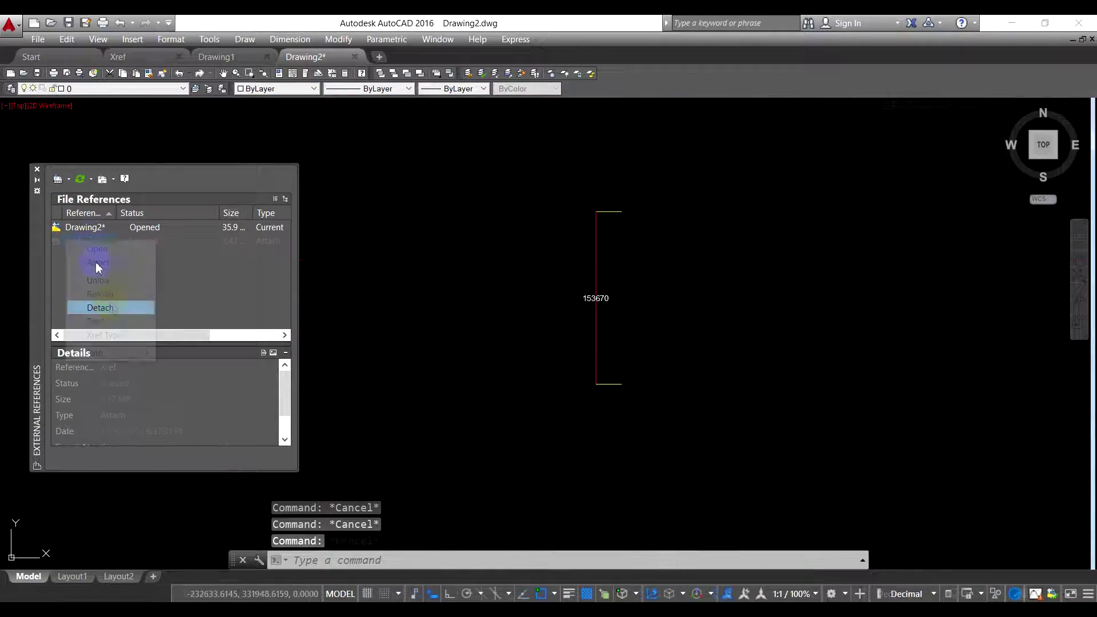
Step: Attach Xref.dwg to Drawing2 again, accepting the attach settings
{"action": "left_click", "coordinate": [58, 180]}
{"action": "double_click", "coordinate": [428, 336]}
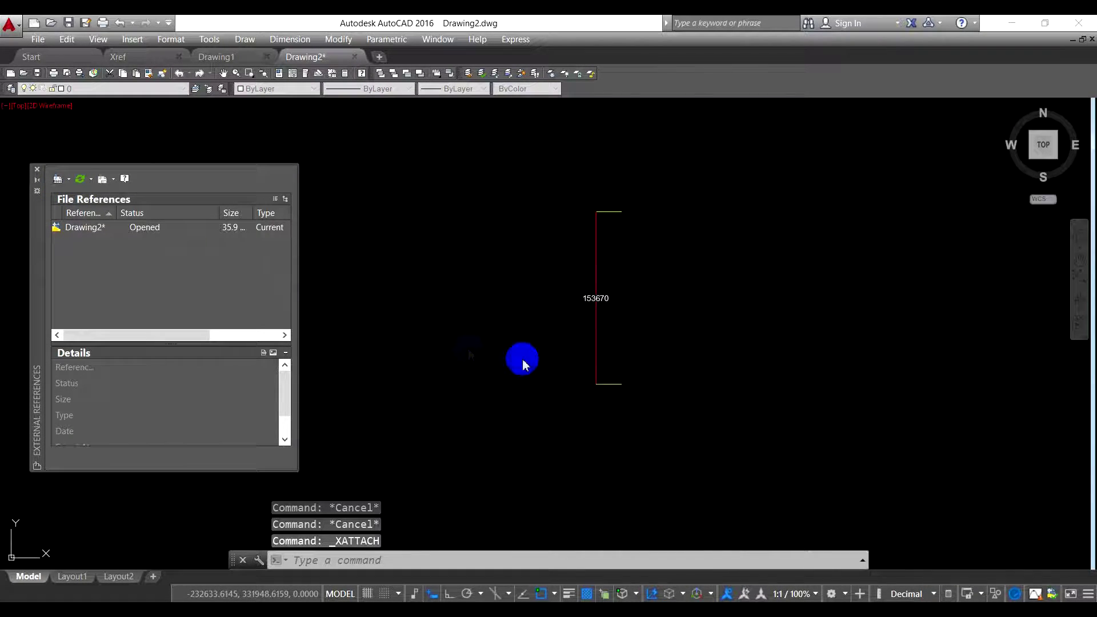
{"action": "left_click", "coordinate": [602, 451]}
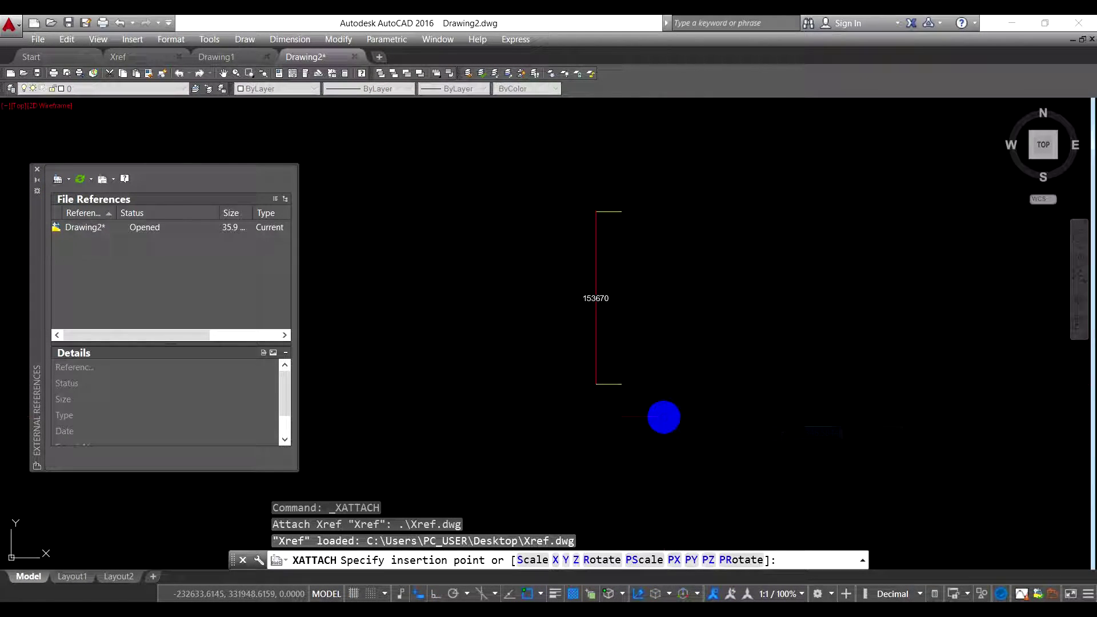
{"action": "scroll", "coordinate": [679, 394], "scroll_direction": "up", "scroll_amount": 6}
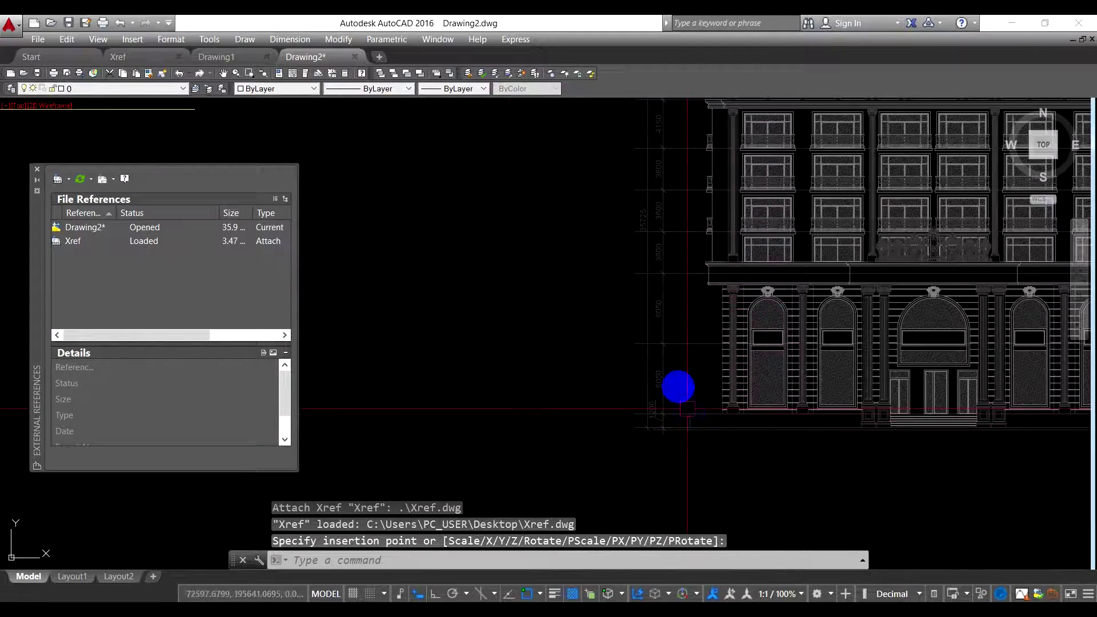
{"action": "scroll", "coordinate": [650, 353], "scroll_direction": "down", "scroll_amount": 5}
{"action": "middle_click_drag", "start_coordinate": [650, 353], "coordinate": [566, 284]}
{"action": "scroll", "coordinate": [531, 216], "scroll_direction": "up", "scroll_amount": 3}
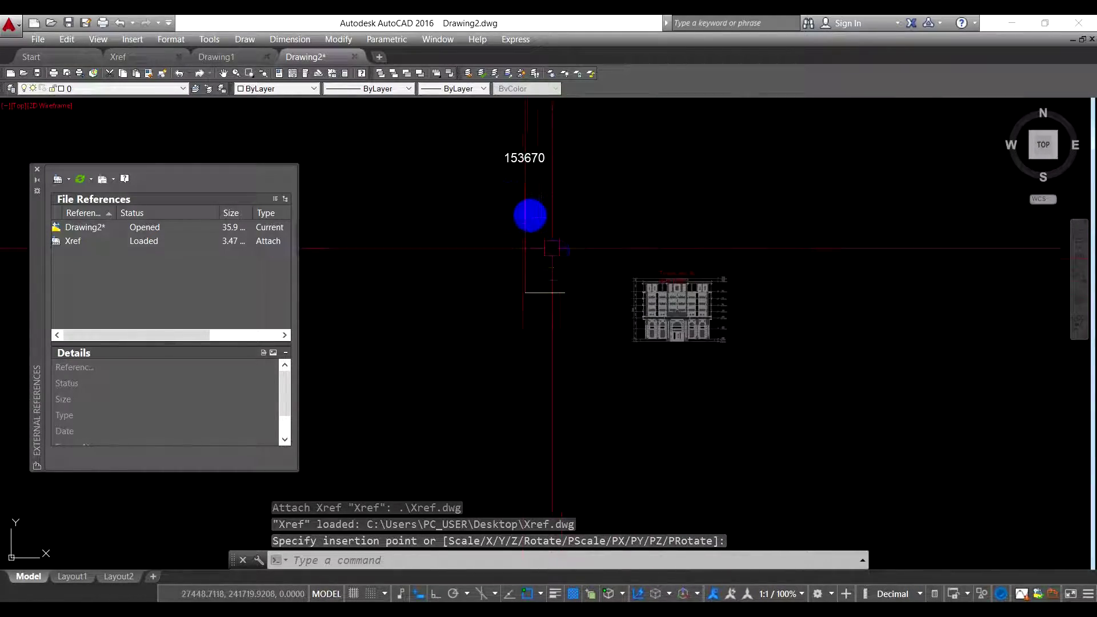
Step: Place the reattached Xref and dimension its storey height, now reading 6050
{"action": "scroll", "coordinate": [666, 371], "scroll_direction": "up", "scroll_amount": 5}
{"action": "left_click", "coordinate": [667, 370]}
{"action": "type", "text": "dli"}
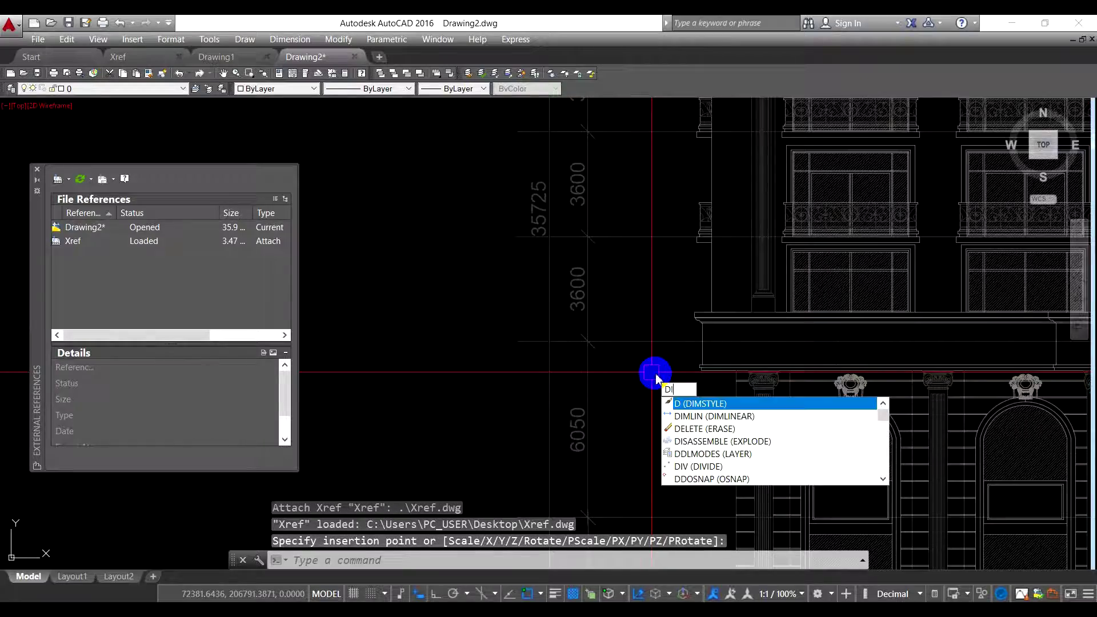
{"action": "key", "text": "Return"}
{"action": "left_click", "coordinate": [518, 342]}
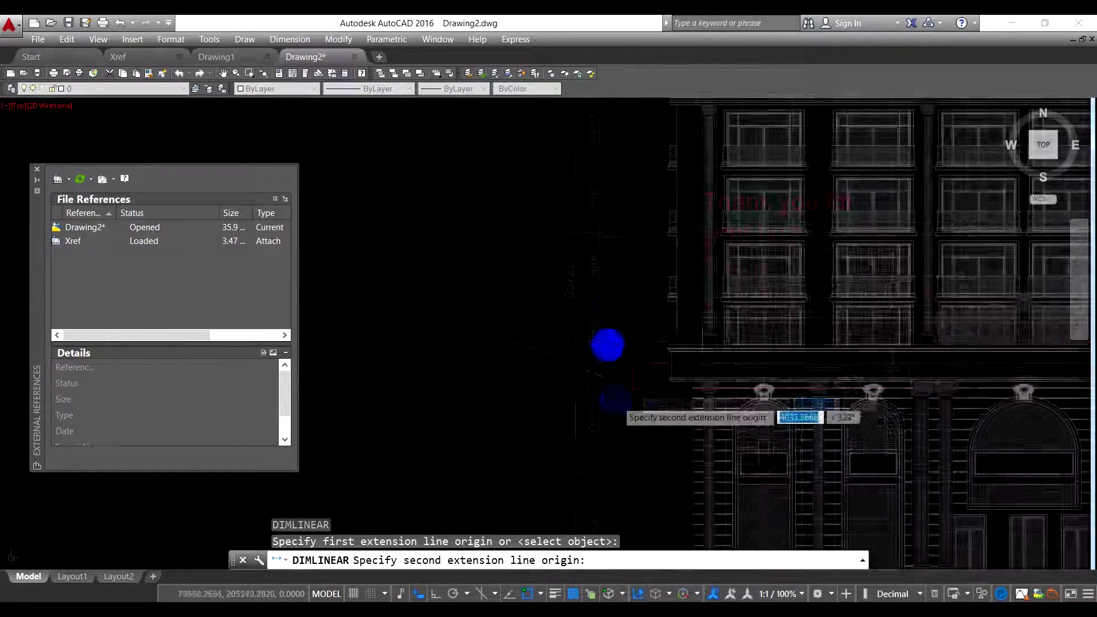
{"action": "scroll", "coordinate": [608, 345], "scroll_direction": "down", "scroll_amount": 5}
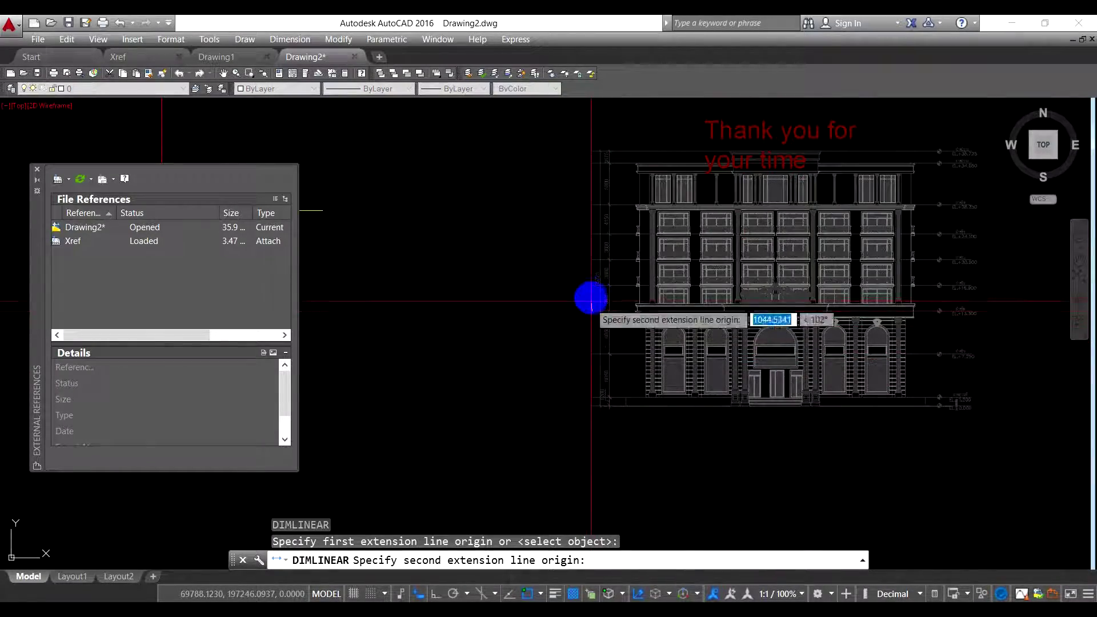
{"action": "scroll", "coordinate": [595, 299], "scroll_direction": "up", "scroll_amount": 5}
{"action": "scroll", "coordinate": [583, 366], "scroll_direction": "down", "scroll_amount": 5}
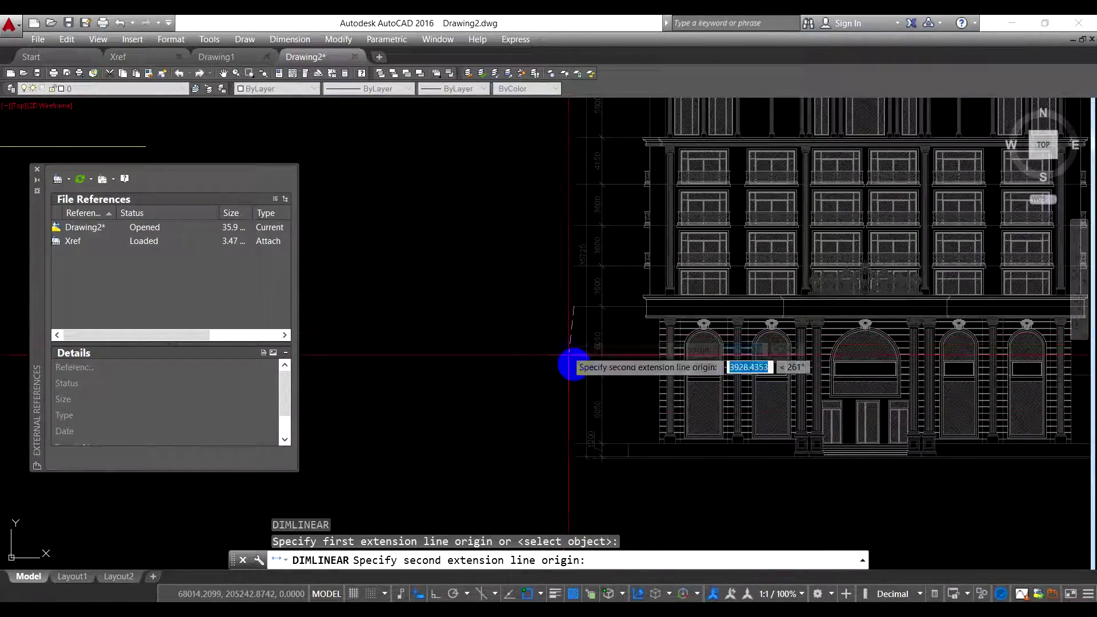
{"action": "scroll", "coordinate": [570, 384], "scroll_direction": "up", "scroll_amount": 5}
{"action": "left_click", "coordinate": [569, 392]}
{"action": "scroll", "coordinate": [490, 240], "scroll_direction": "down", "scroll_amount": 2}
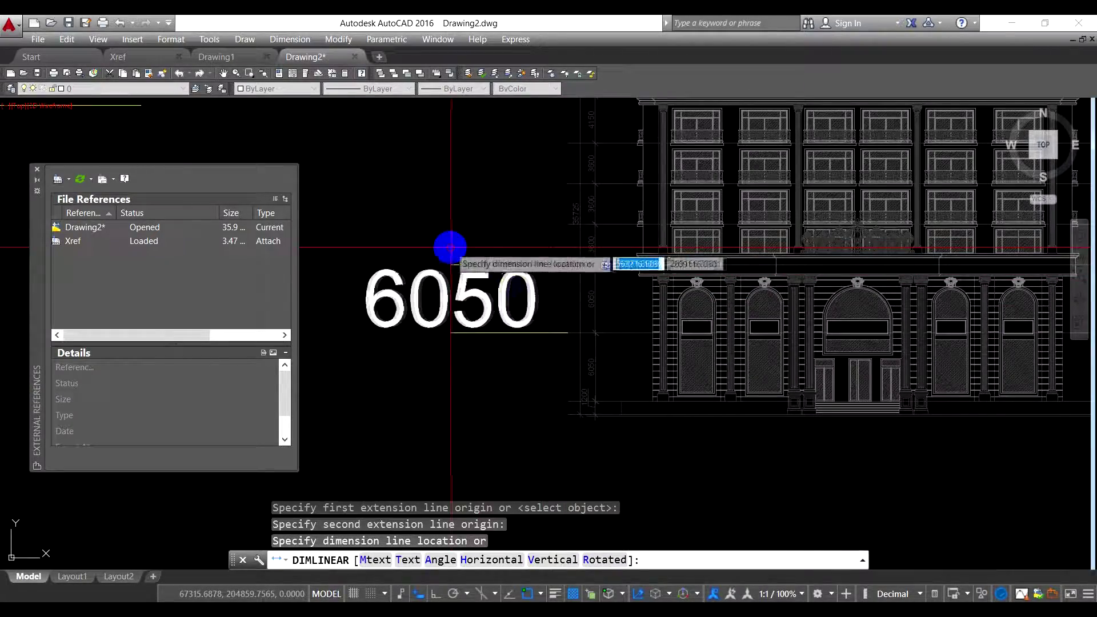
{"action": "left_click", "coordinate": [449, 246]}
Step: Delete the stray short horizontal line
{"action": "scroll", "coordinate": [652, 320], "scroll_direction": "down", "scroll_amount": 3}
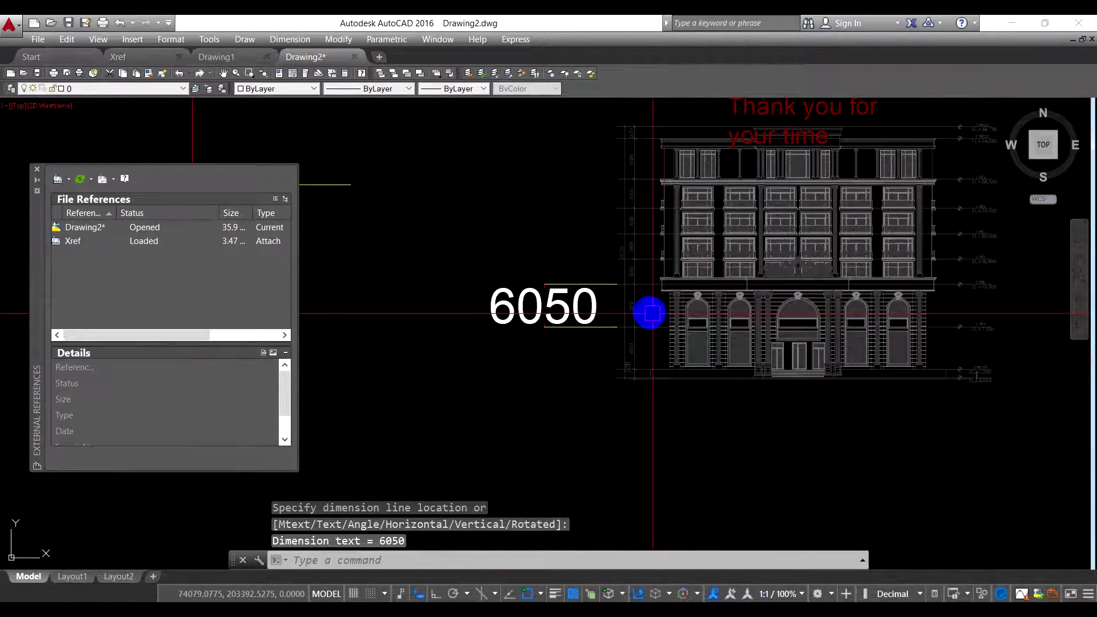
{"action": "scroll", "coordinate": [577, 265], "scroll_direction": "down", "scroll_amount": 2}
{"action": "left_click", "coordinate": [430, 218]}
{"action": "left_click", "coordinate": [452, 284]}
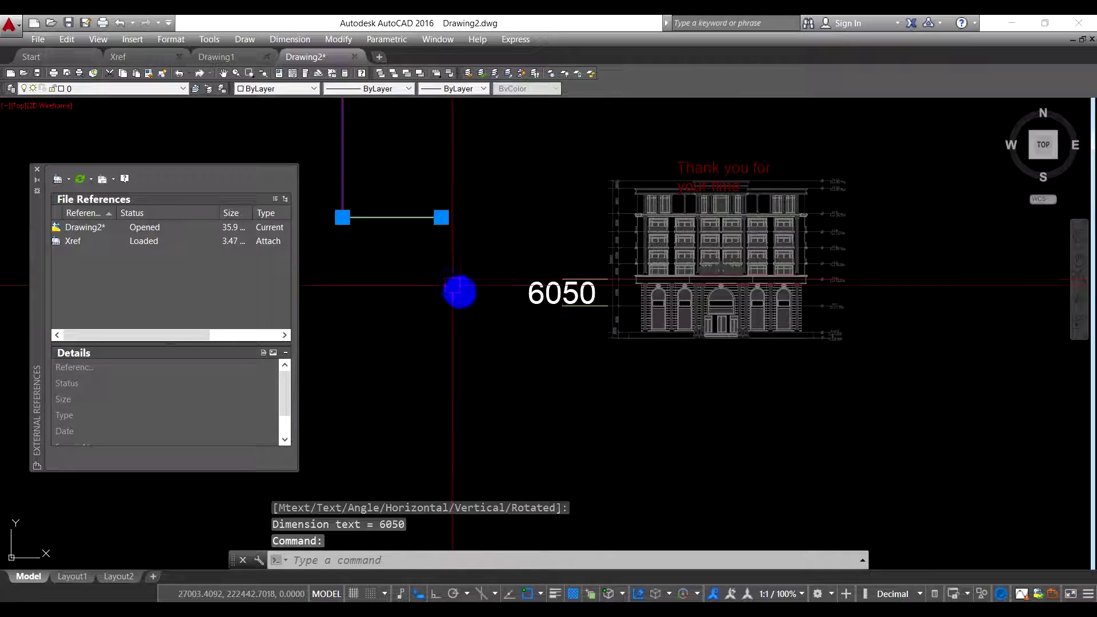
{"action": "key", "text": "Delete"}
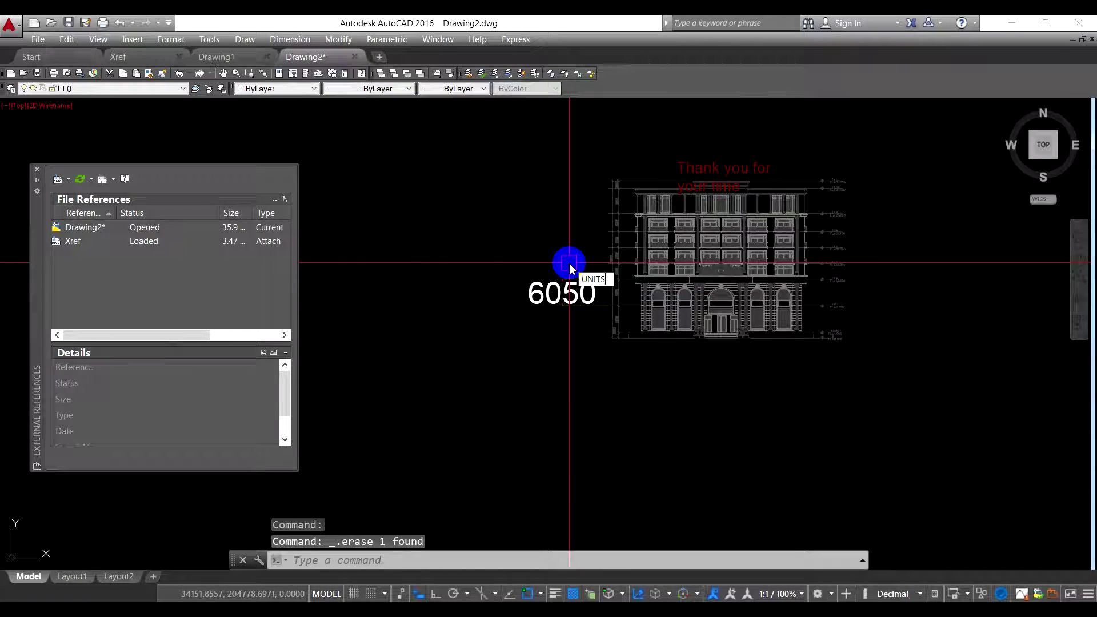
Step: Switch Drawing2's insertion scale from Inches to Millimeters in Drawing Units
{"action": "key", "text": "Return"}
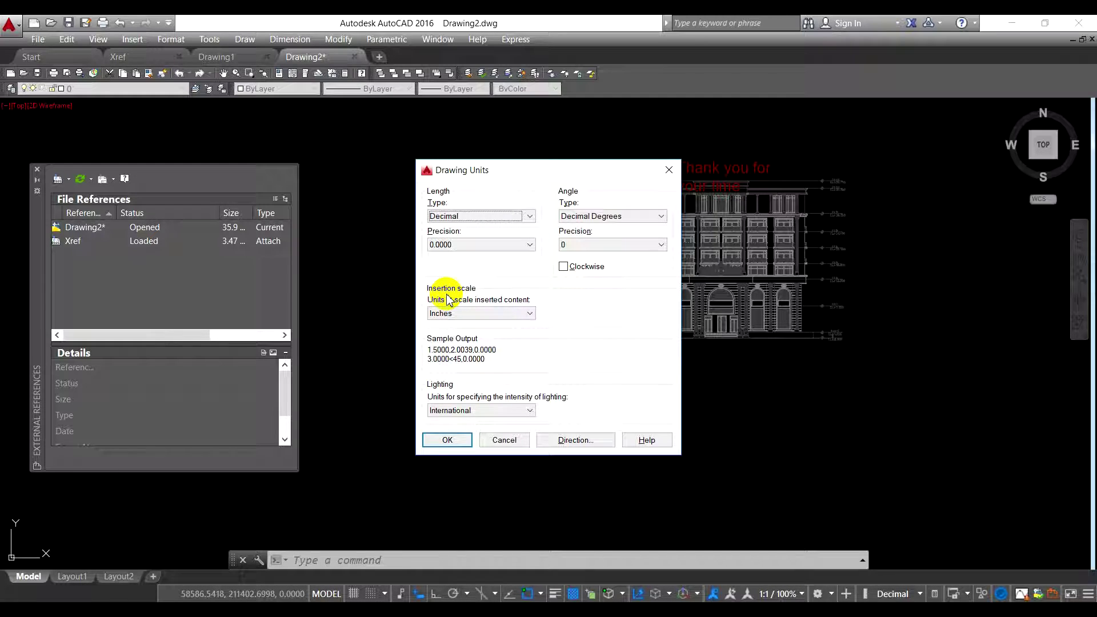
{"action": "left_click", "coordinate": [506, 315]}
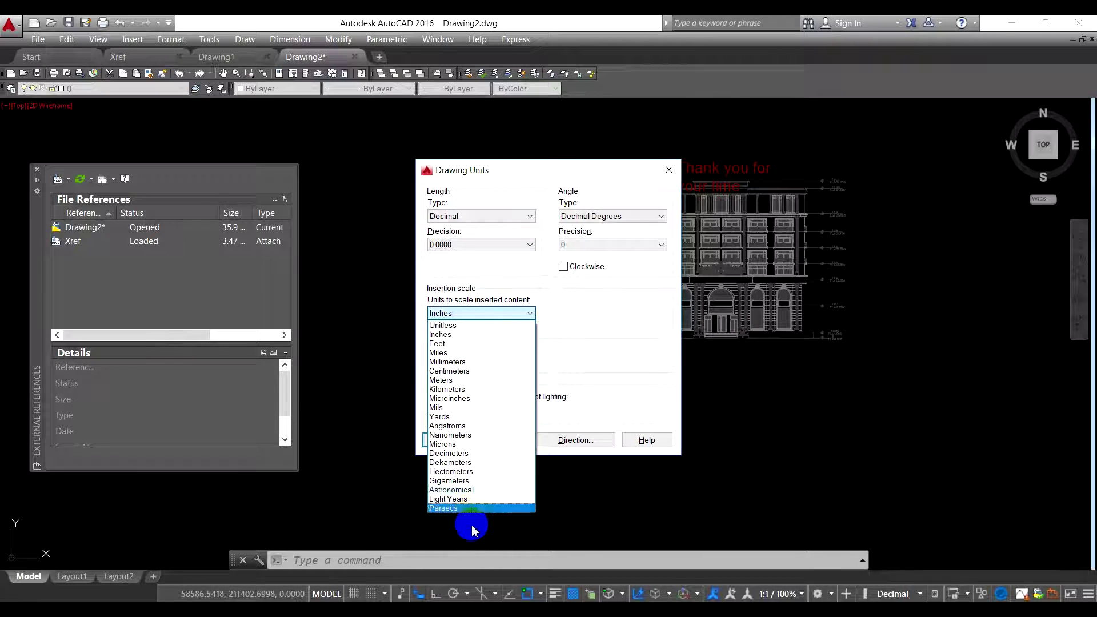
{"action": "left_click", "coordinate": [467, 362]}
{"action": "left_click", "coordinate": [461, 441]}
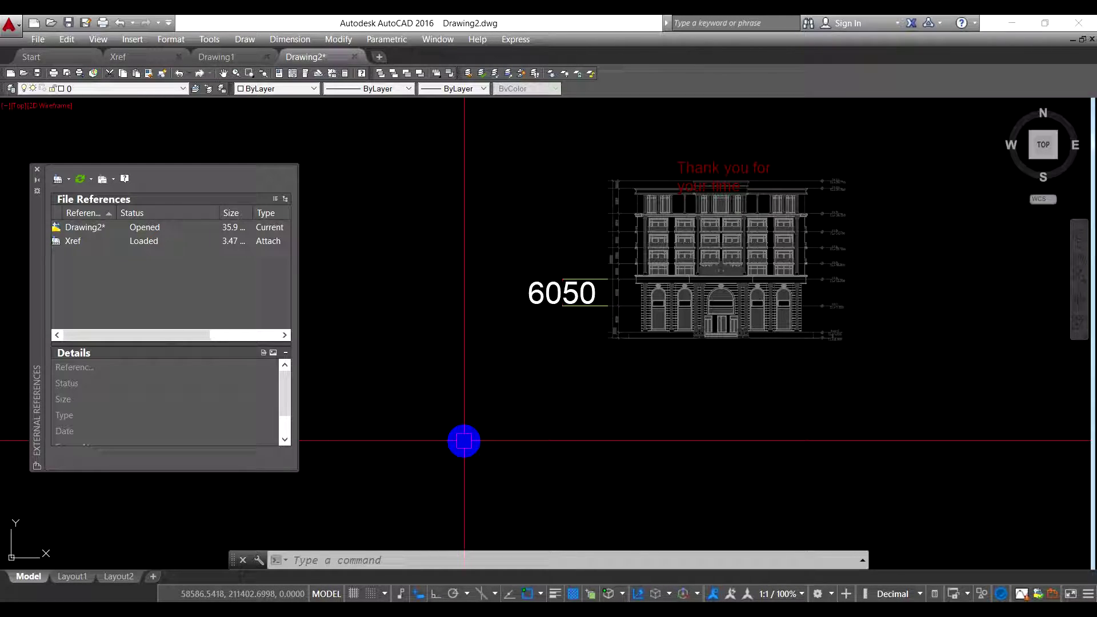
Step: Erase the 6050 dimension and both crossing lines, leaving only the Xref elevation, then close External References
{"action": "left_click", "coordinate": [562, 294]}
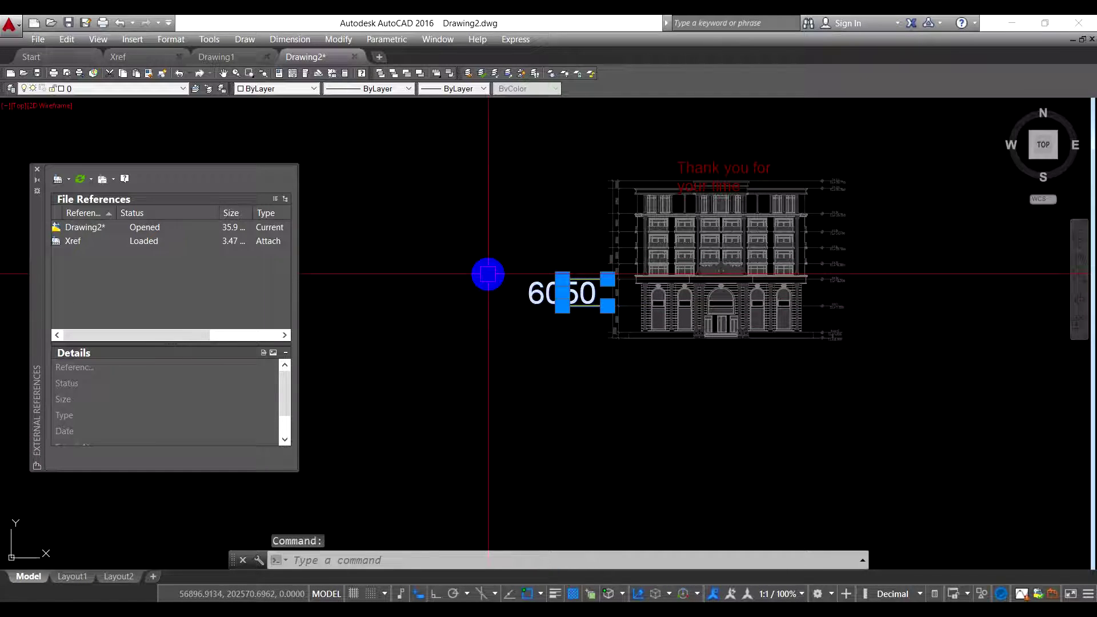
{"action": "scroll", "coordinate": [485, 274], "scroll_direction": "down", "scroll_amount": 1}
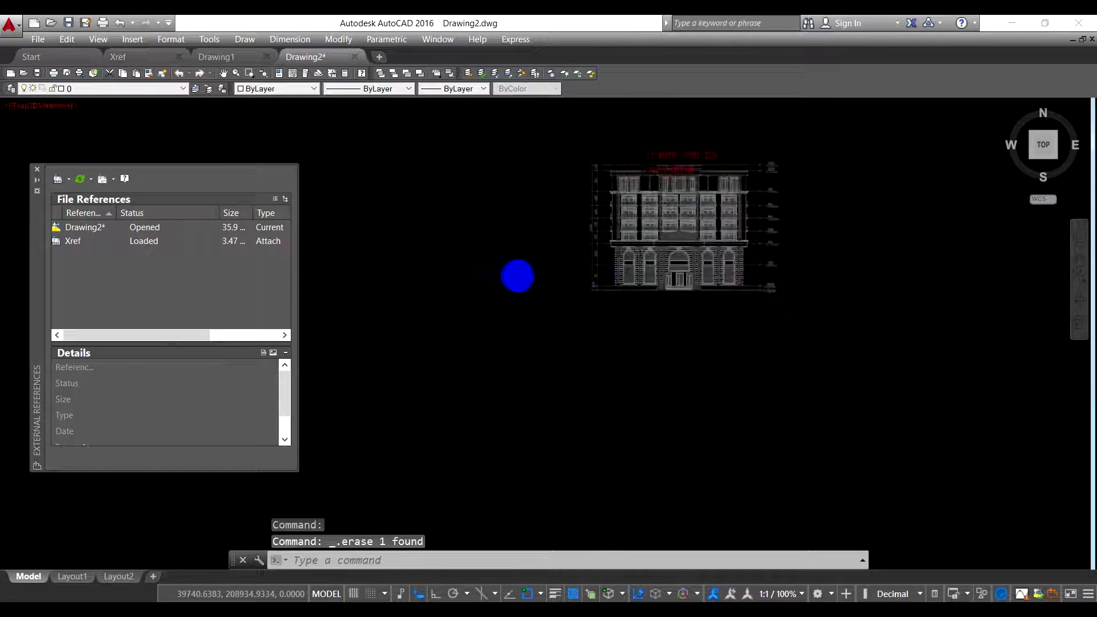
{"action": "middle_click", "coordinate": [627, 337]}
{"action": "scroll", "coordinate": [572, 322], "scroll_direction": "down", "scroll_amount": 2}
{"action": "scroll", "coordinate": [571, 343], "scroll_direction": "up", "scroll_amount": 2}
{"action": "left_click", "coordinate": [437, 320]}
{"action": "left_click", "coordinate": [647, 464]}
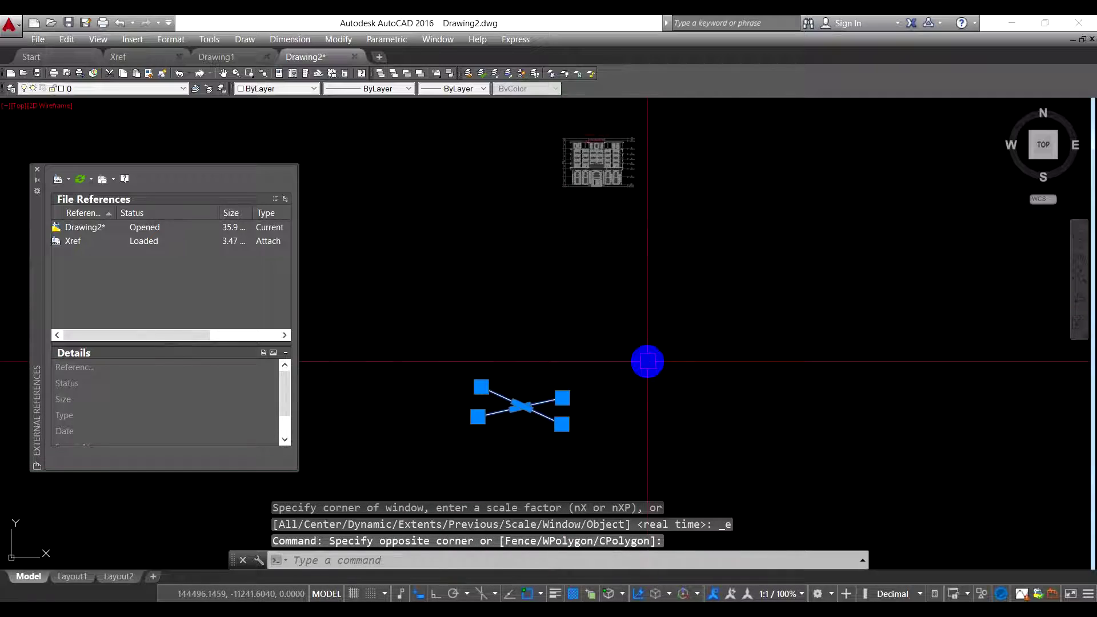
{"action": "key", "text": "Delete"}
{"action": "middle_click", "coordinate": [749, 211]}
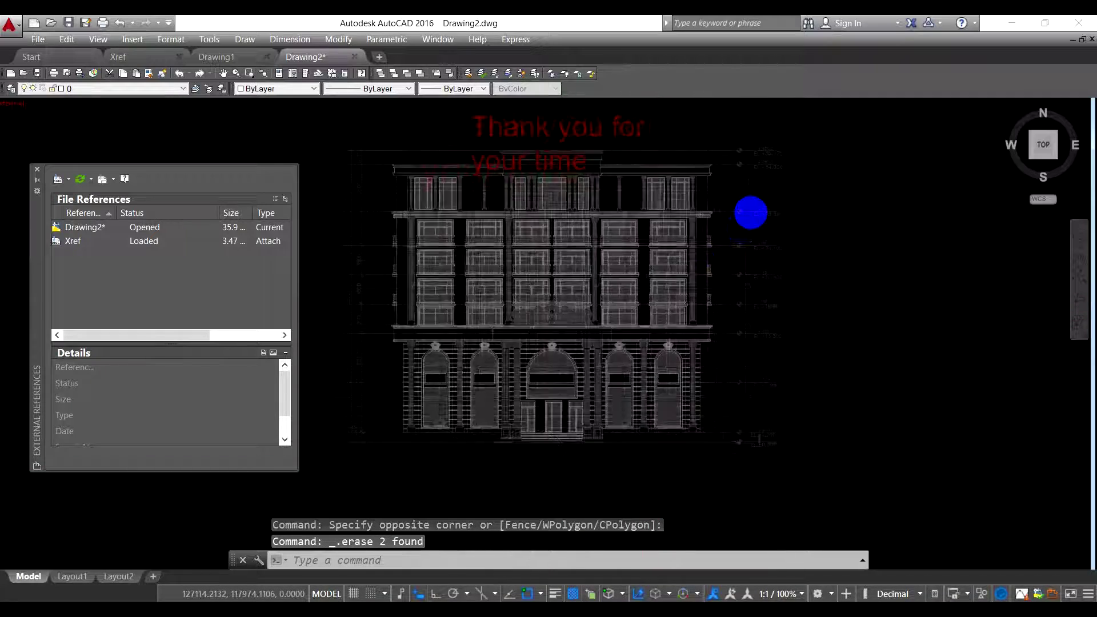
{"action": "left_click", "coordinate": [37, 169]}
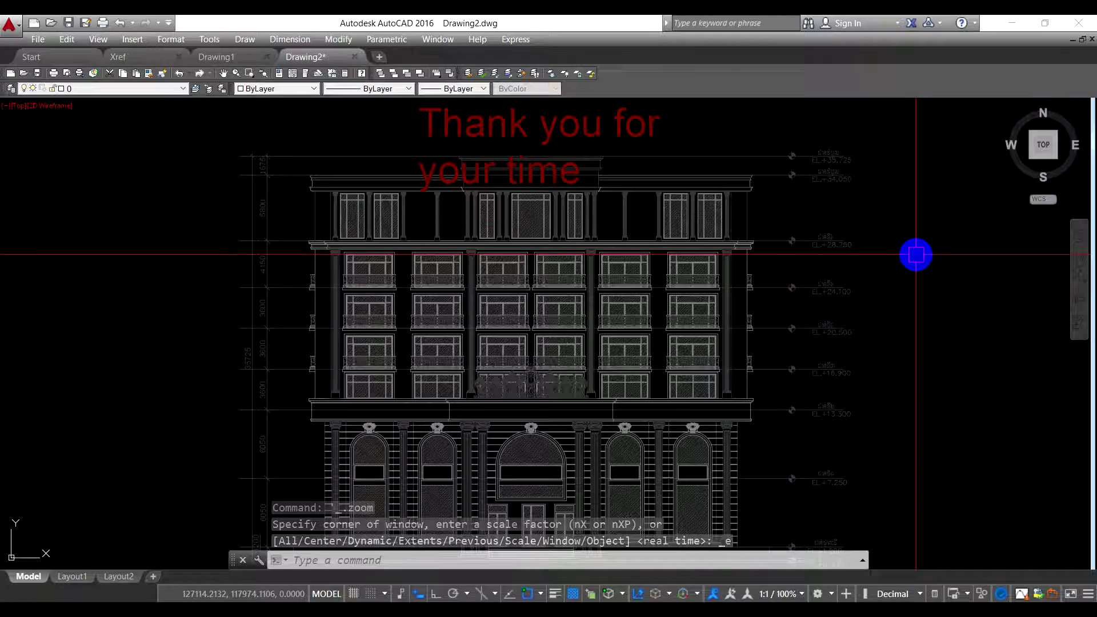